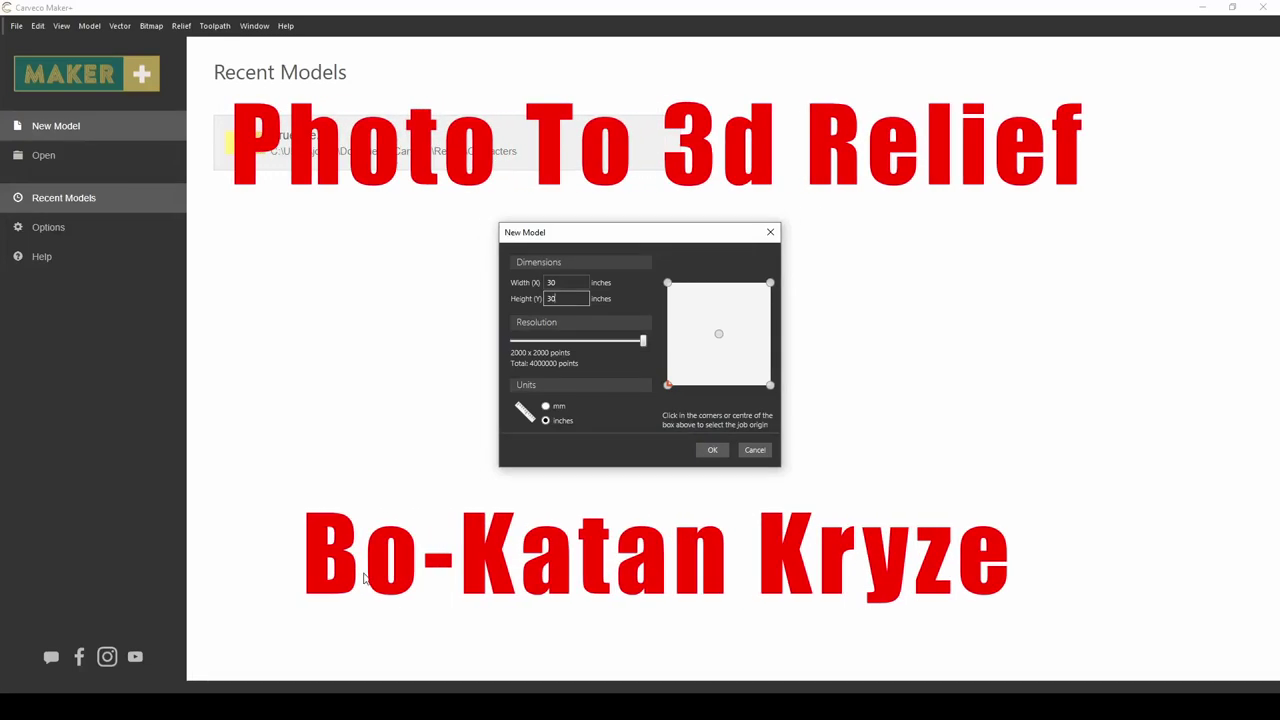
- Create a new 30 x 30 inch model at 2000 x 2000 points
{"action": "key", "text": "ctrl+a"}
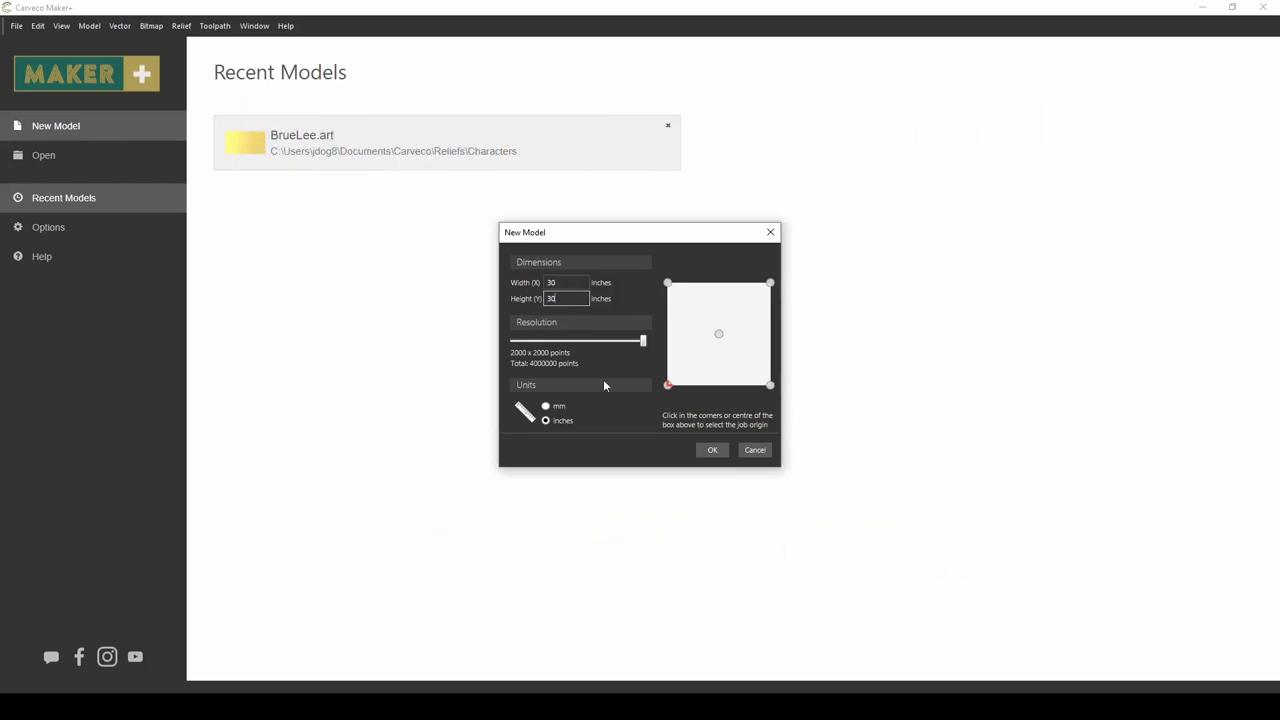
{"action": "key", "text": "Return"}
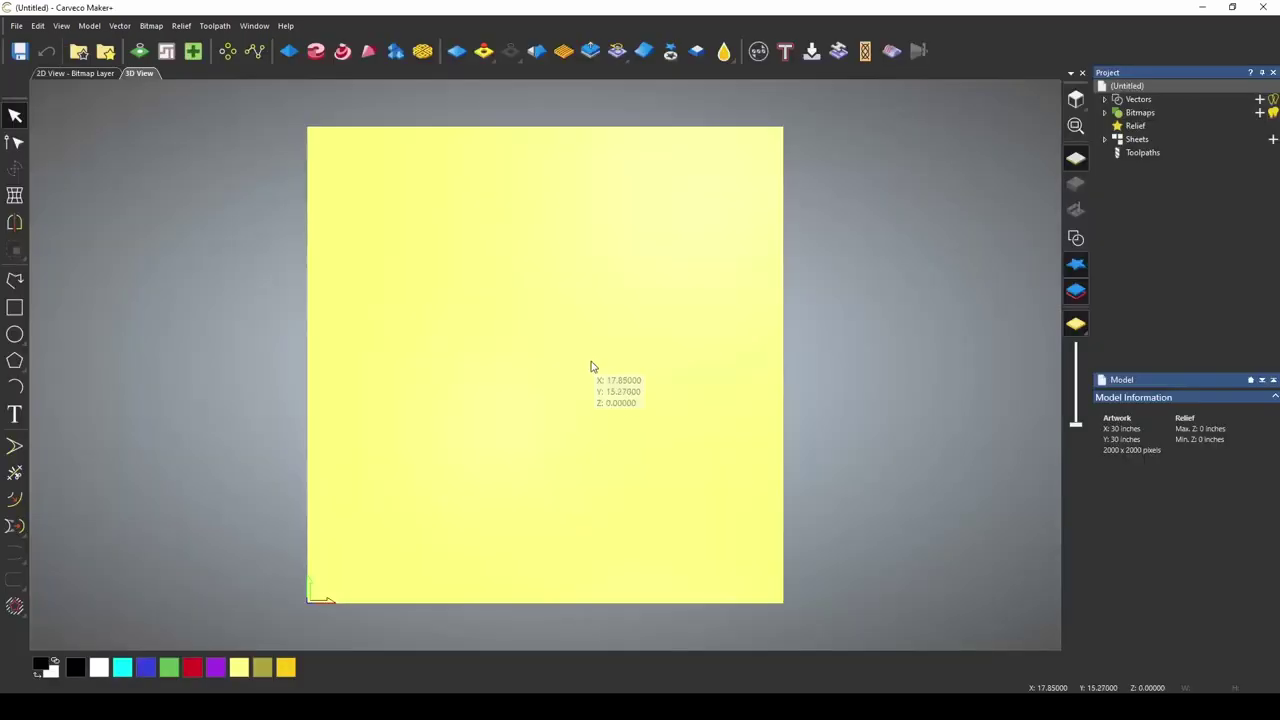
- Load the Bo-Katan helmet image via Texture Relief From File to read its height
{"action": "left_click", "coordinate": [563, 56]}
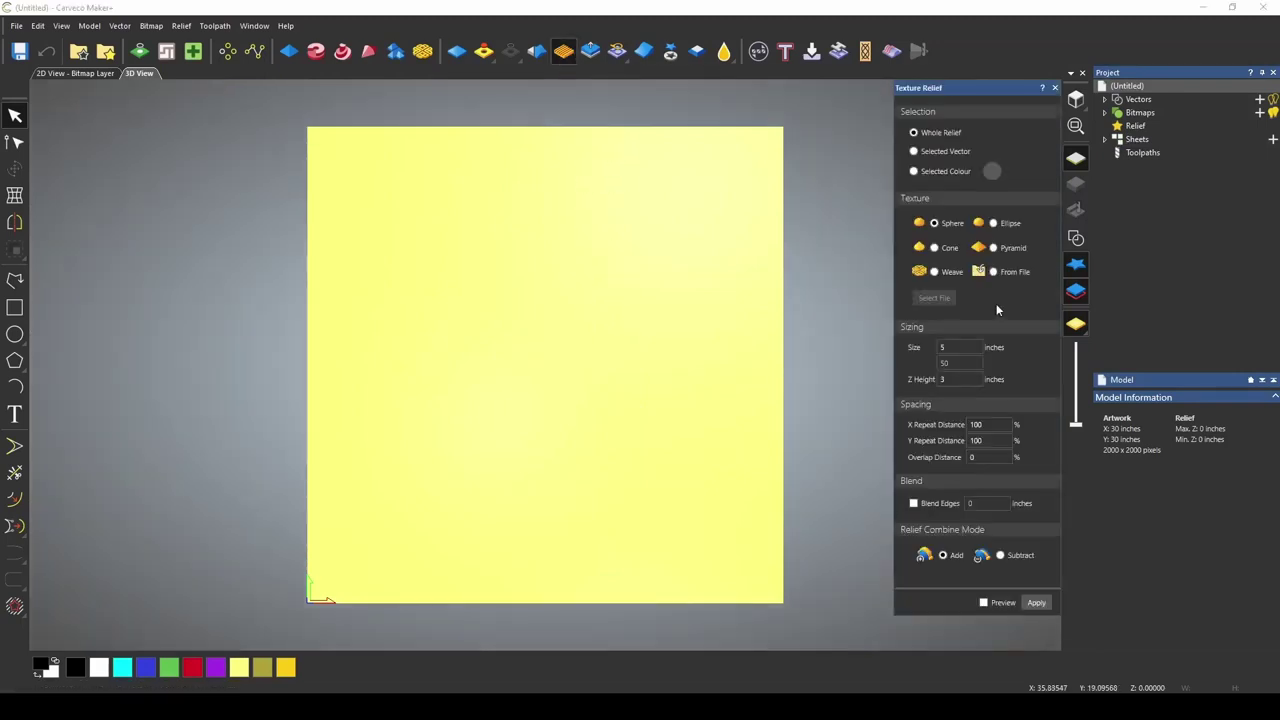
{"action": "left_click", "coordinate": [994, 273]}
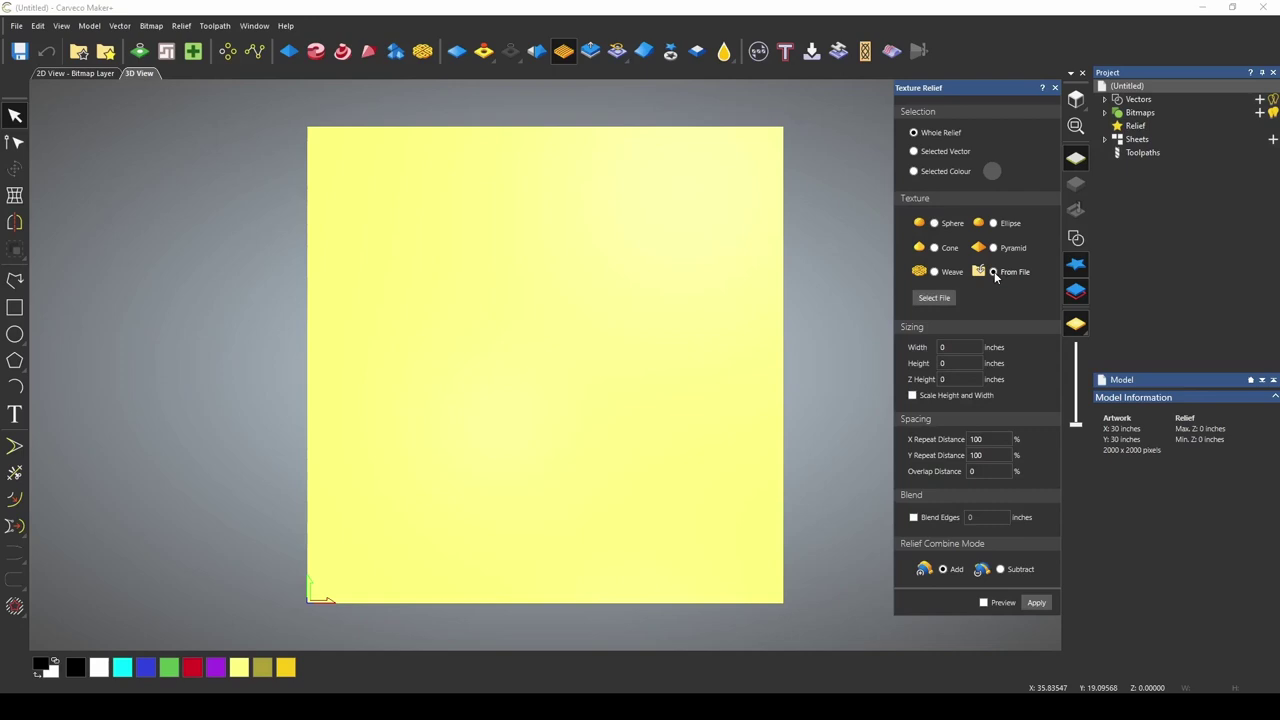
{"action": "left_click", "coordinate": [934, 298]}
{"action": "left_click", "coordinate": [872, 295]}
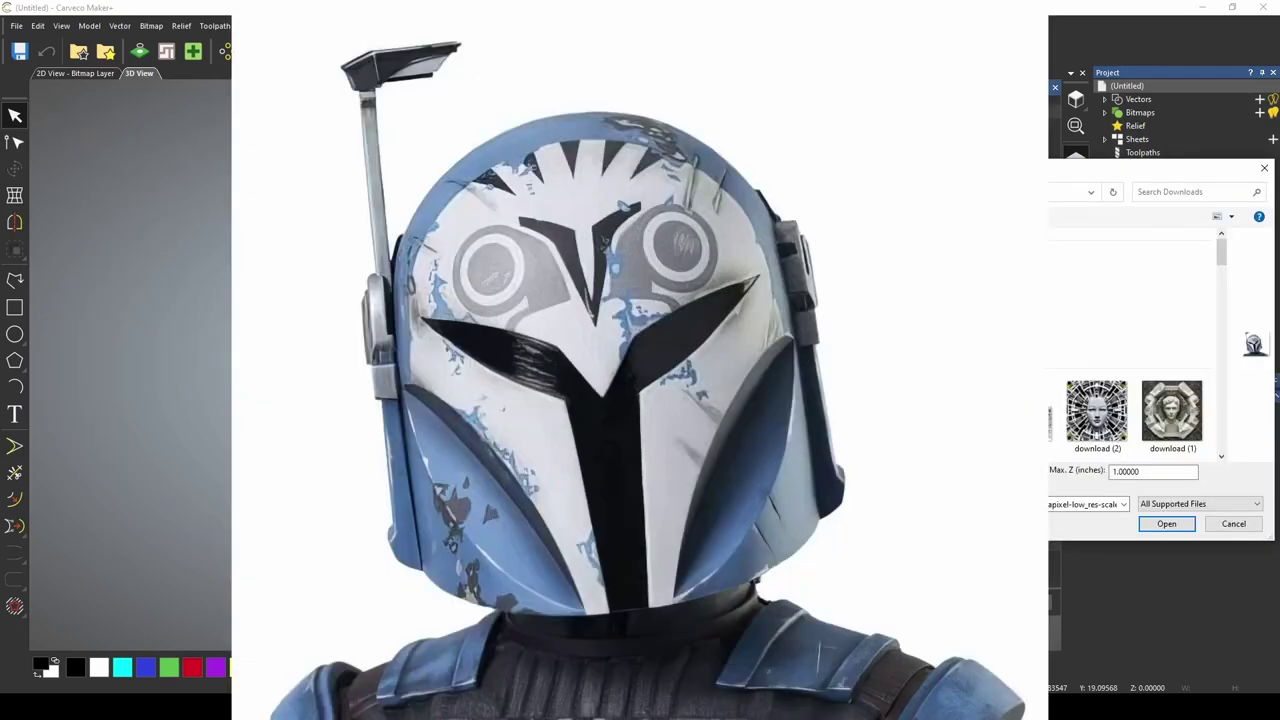
{"action": "left_click", "coordinate": [1165, 526]}
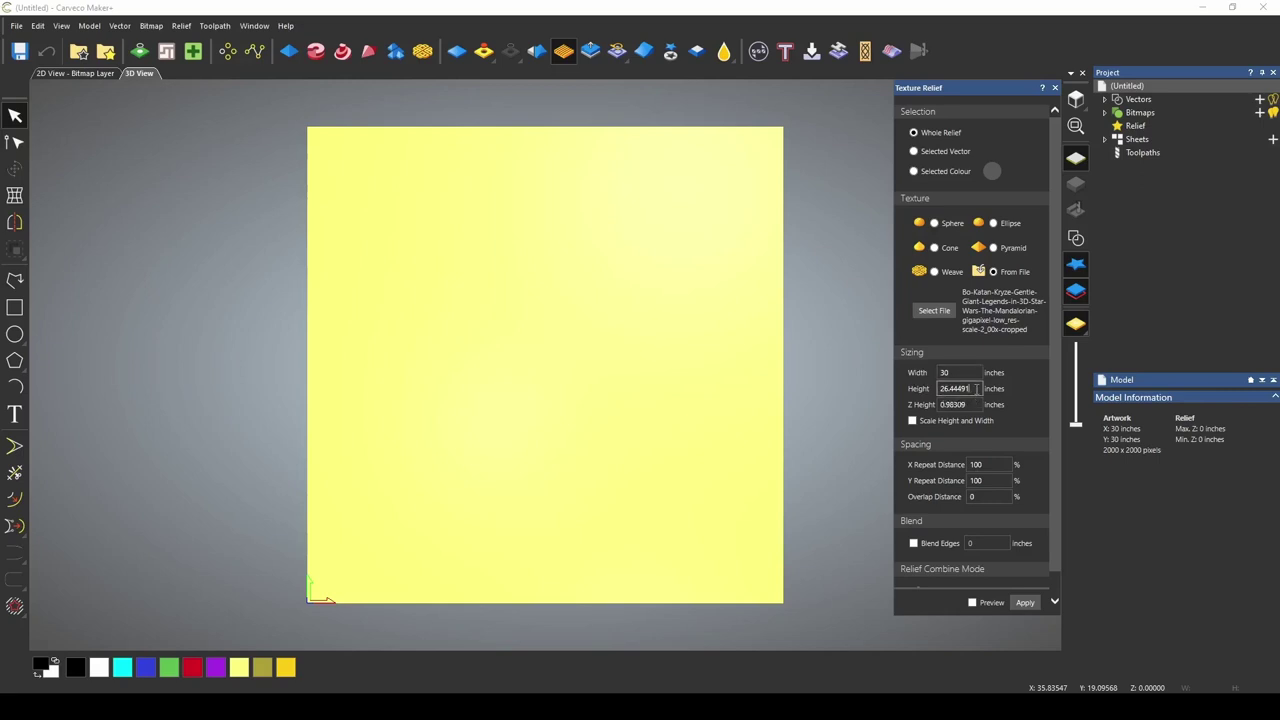
- Copy the image height and create a new 30 x 26.44491 inch model
{"action": "right_click", "coordinate": [961, 396]}
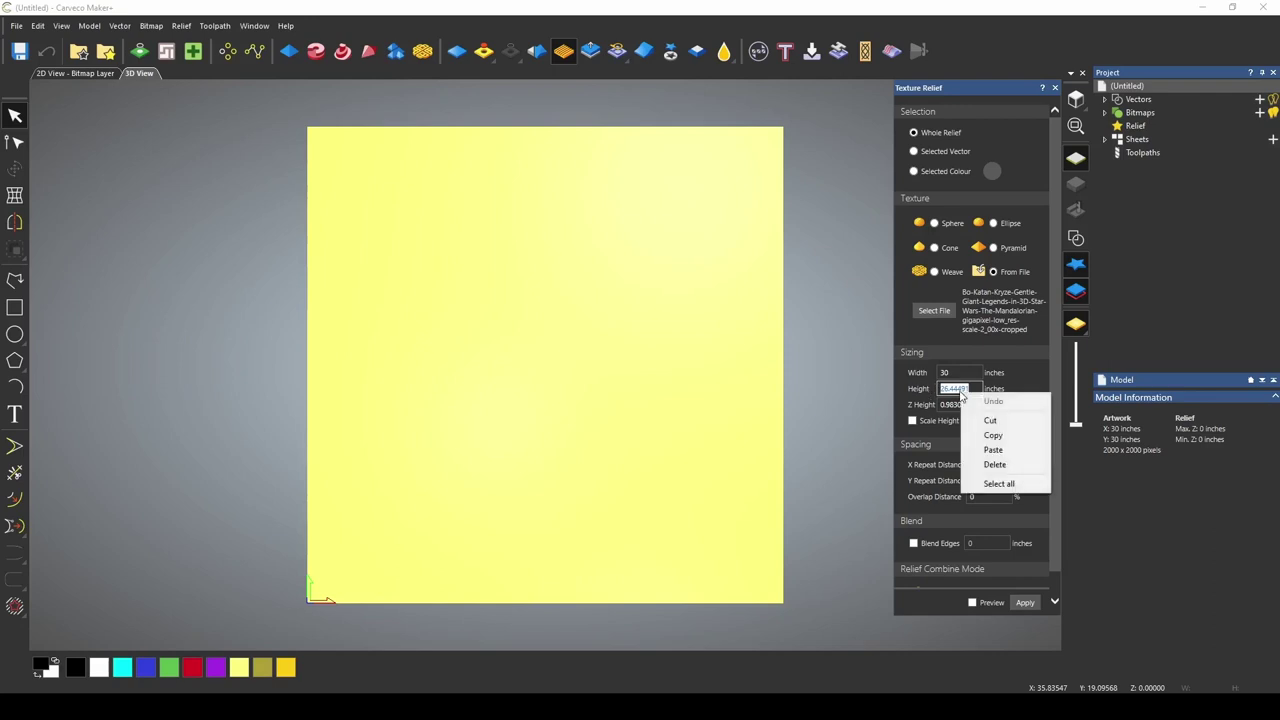
{"action": "left_click", "coordinate": [16, 25]}
{"action": "left_click", "coordinate": [16, 25]}
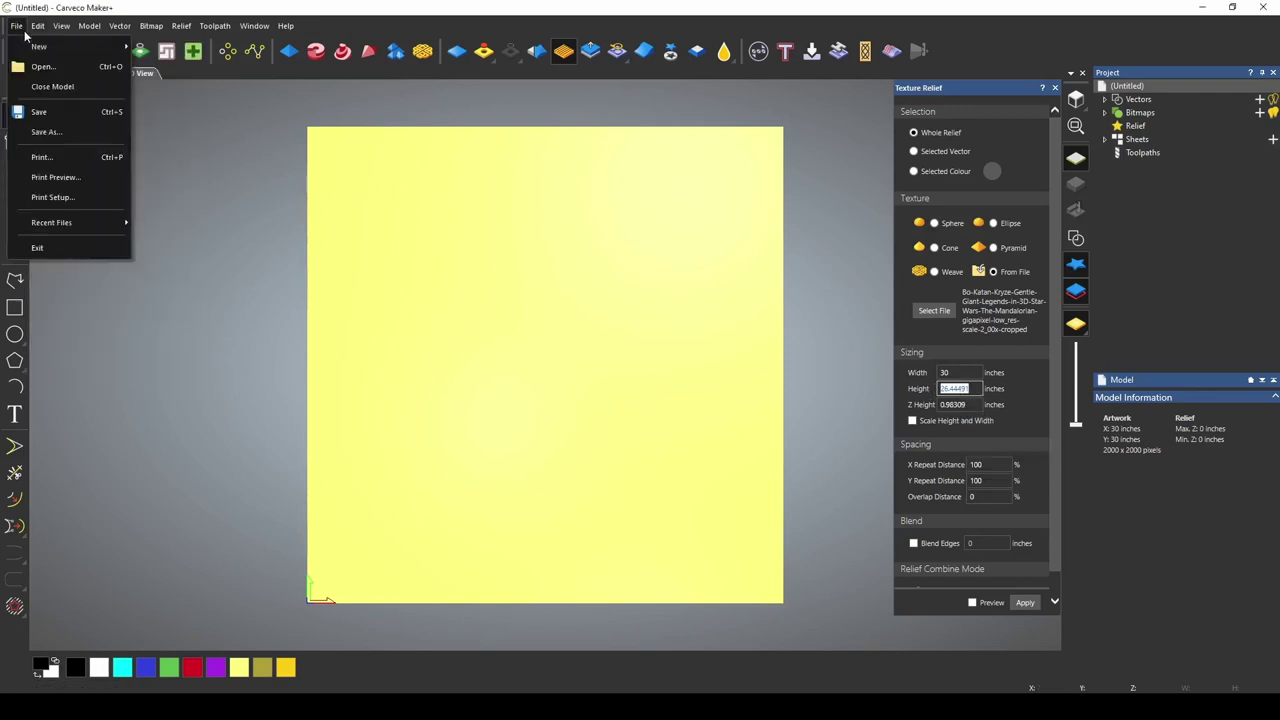
{"action": "left_click", "coordinate": [30, 37]}
{"action": "key", "text": "ctrl+v"}
{"action": "key", "text": "Return"}
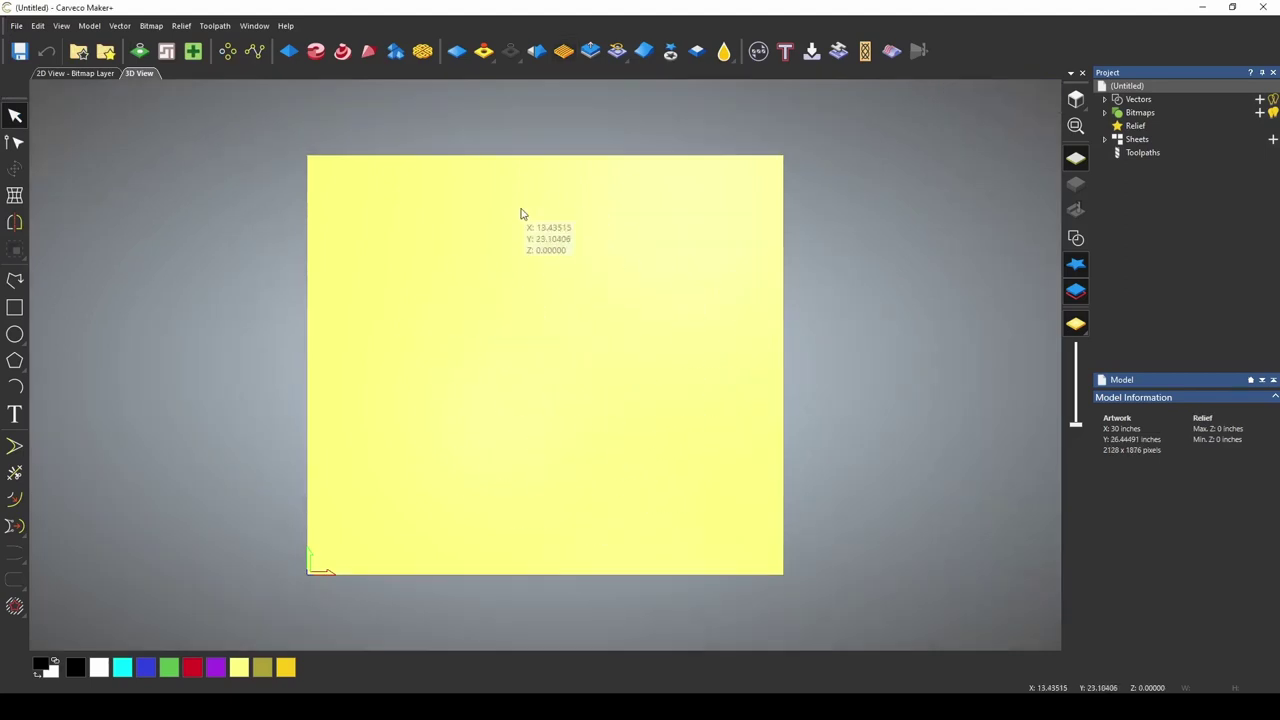
- Reload the helmet image and apply it as a texture relief reaching 0.20266 in
{"action": "left_click", "coordinate": [566, 63]}
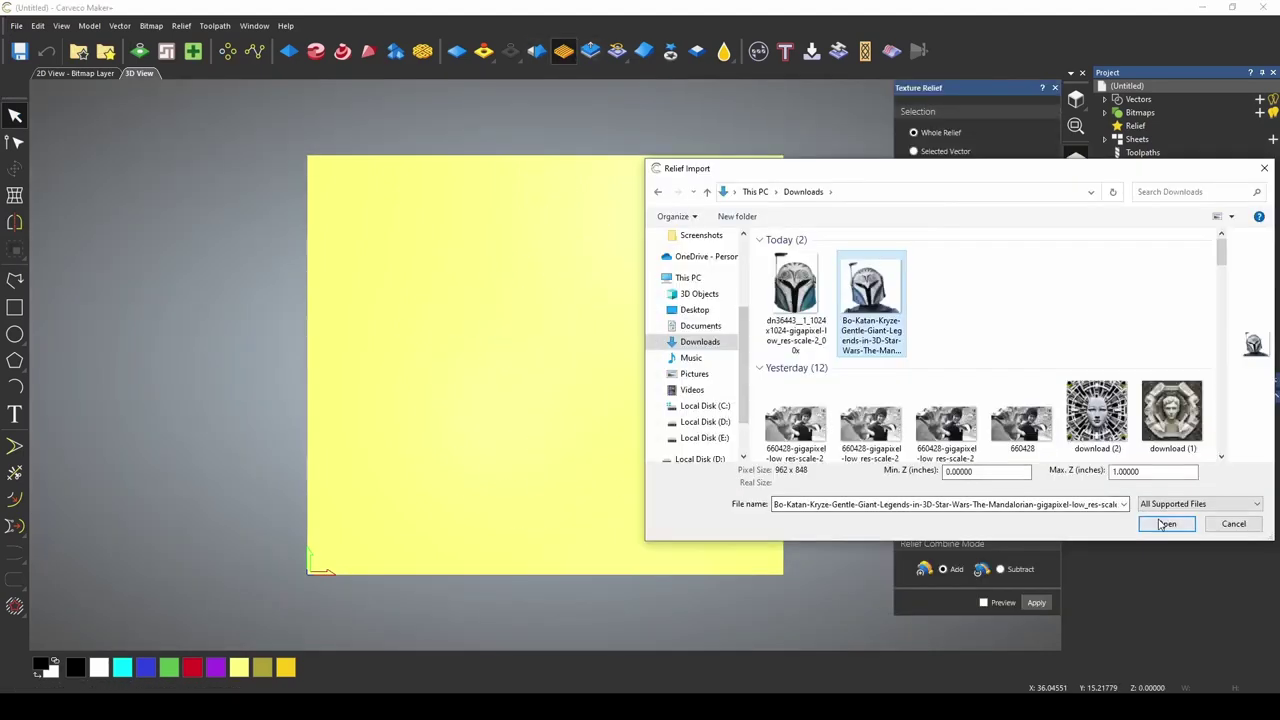
{"action": "left_click", "coordinate": [1158, 518]}
{"action": "type", "text": "2"}
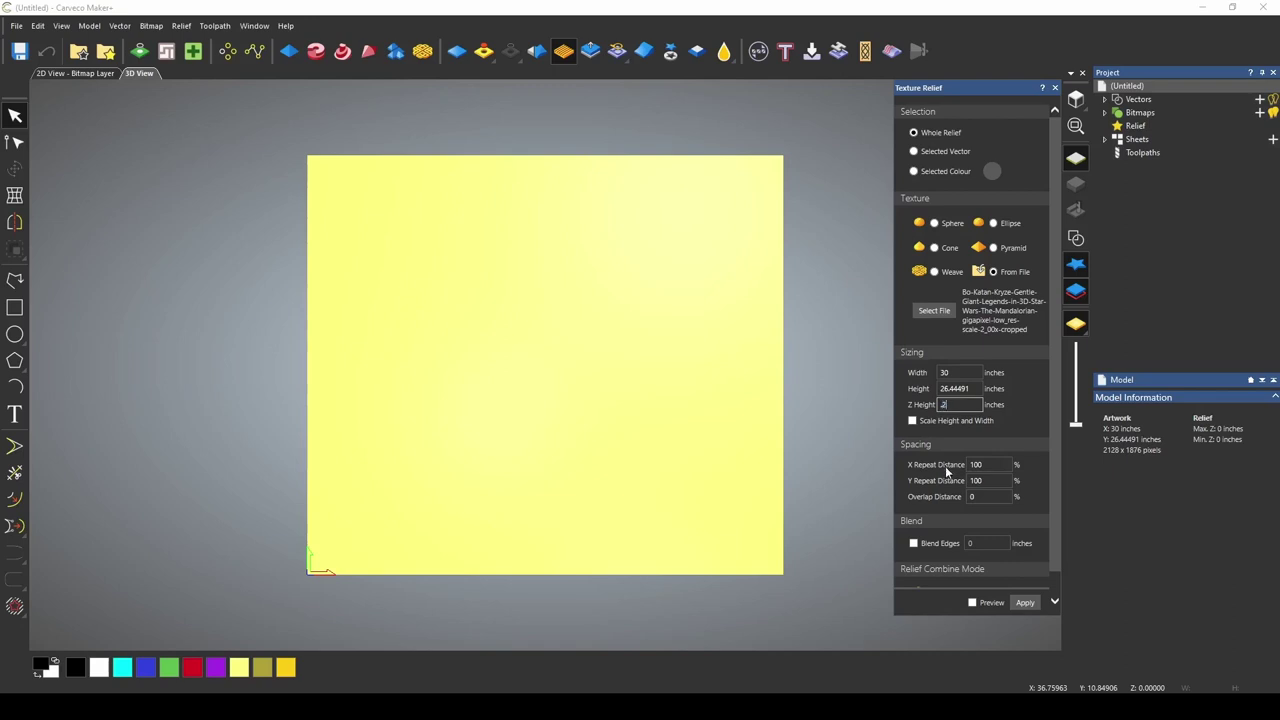
{"action": "left_click", "coordinate": [1025, 602]}
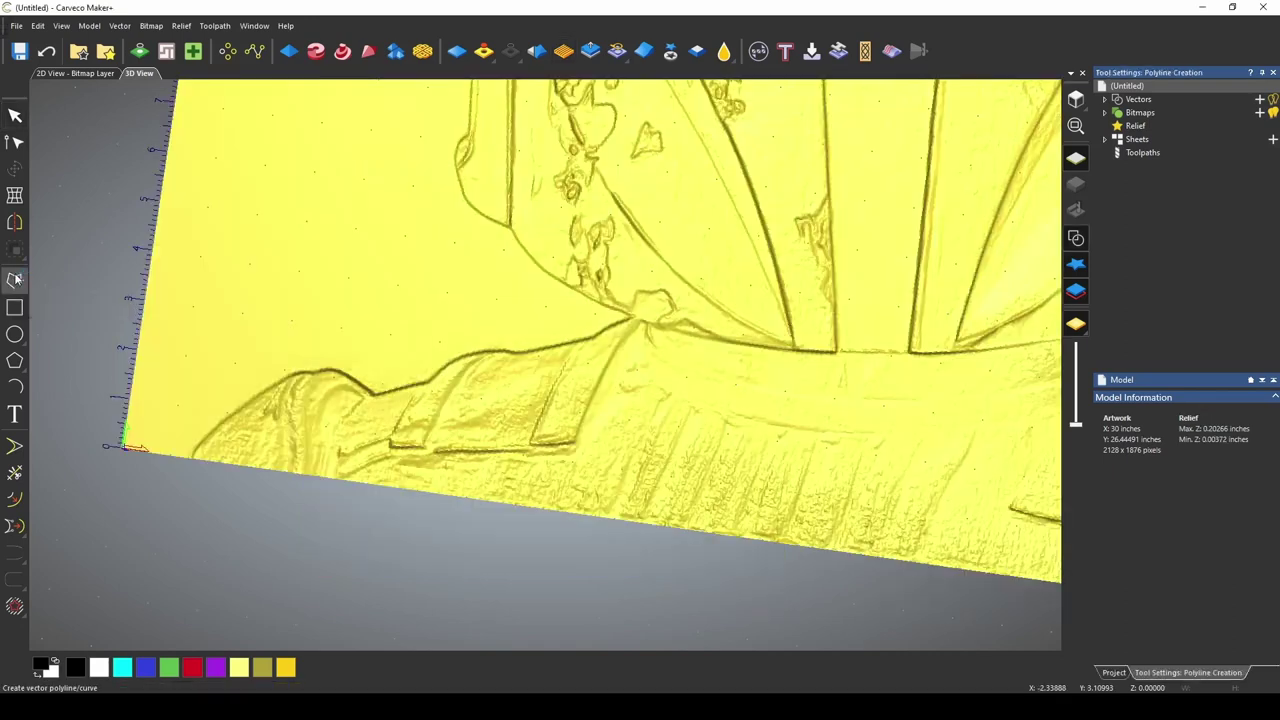
- Start the polyline at the shoulder ridge and trace the helmet's lower and left edges
{"action": "scroll", "coordinate": [600, 250], "scroll_direction": "up", "scroll_amount": 3}
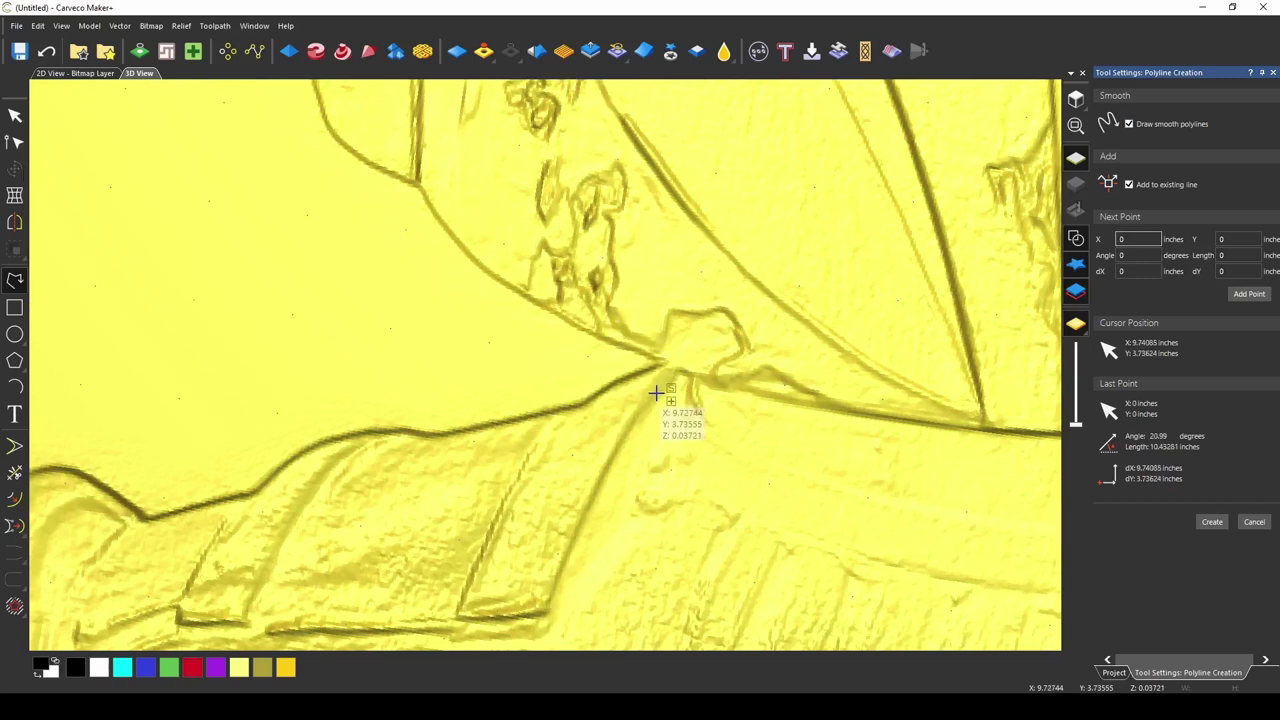
{"action": "scroll", "coordinate": [660, 386], "scroll_direction": "up", "scroll_amount": 2}
{"action": "left_click", "coordinate": [576, 295]}
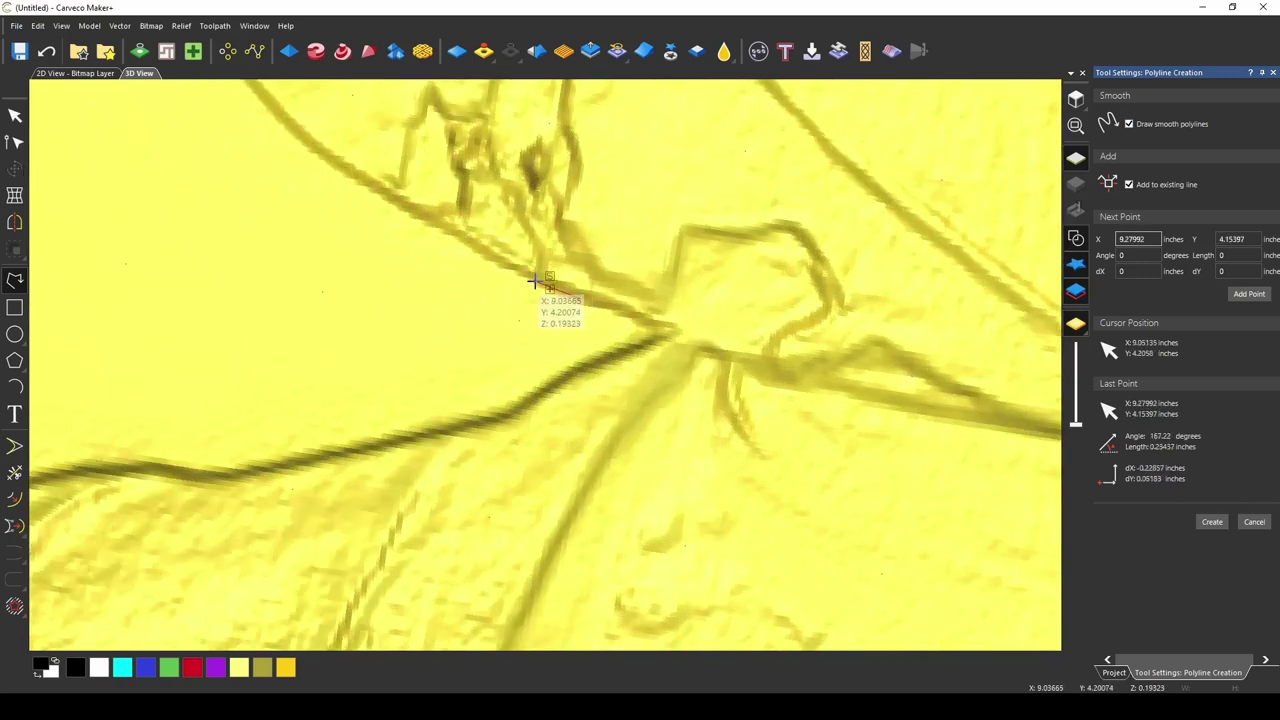
{"action": "left_click", "coordinate": [435, 228]}
{"action": "left_click", "coordinate": [289, 124]}
{"action": "scroll", "coordinate": [300, 140], "scroll_direction": "up", "scroll_amount": 2}
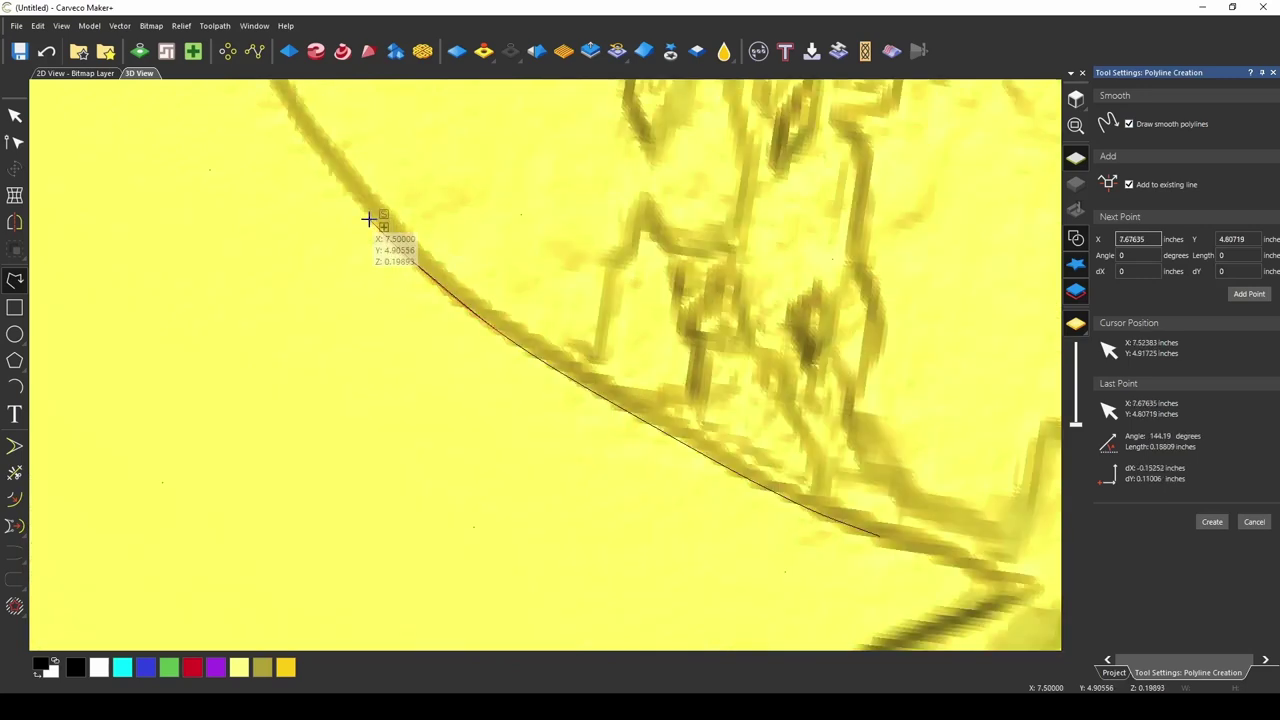
{"action": "left_click", "coordinate": [365, 208]}
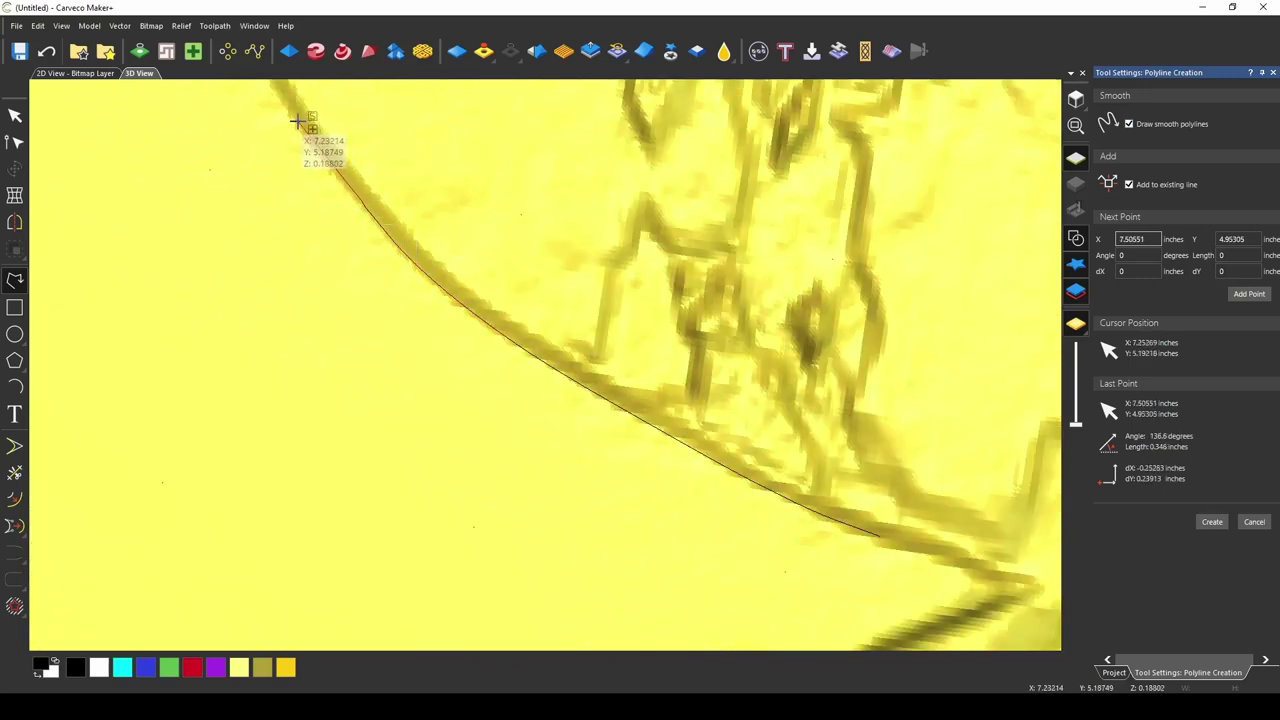
{"action": "scroll", "coordinate": [336, 149], "scroll_direction": "down", "scroll_amount": 2}
{"action": "left_click", "coordinate": [407, 209]}
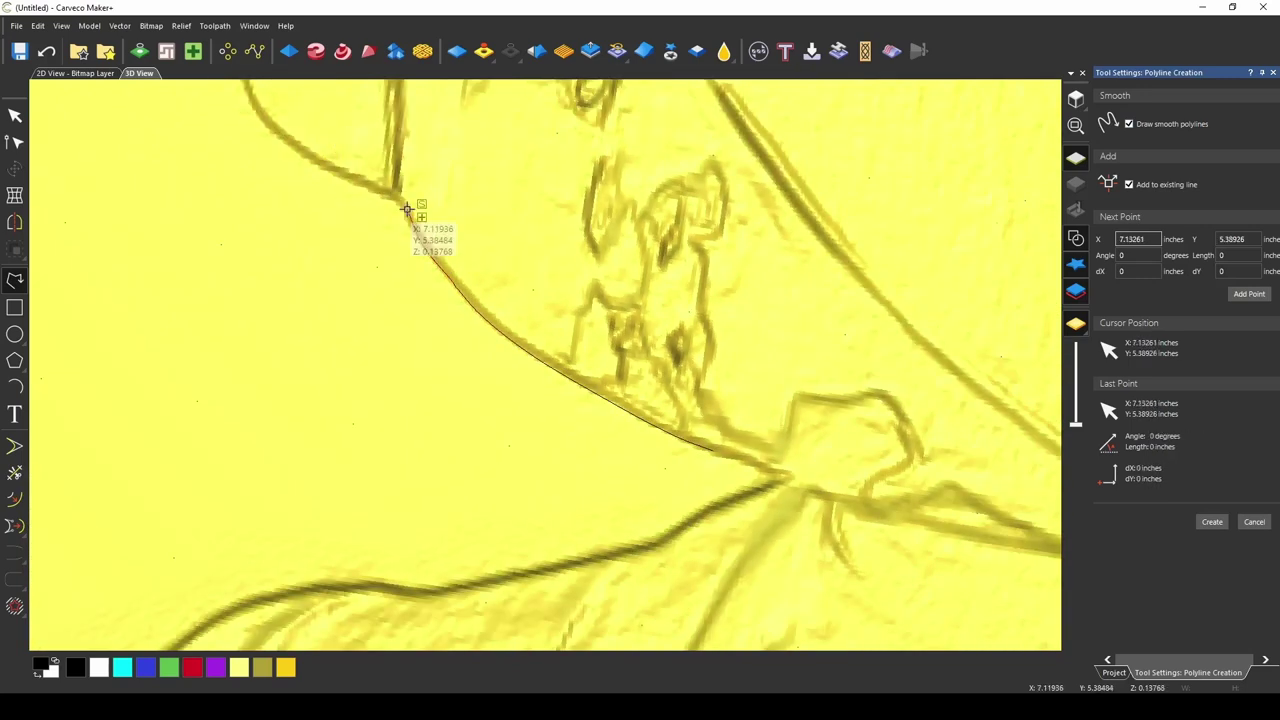
{"action": "scroll", "coordinate": [560, 334], "scroll_direction": "down", "scroll_amount": 2}
{"action": "left_click", "coordinate": [486, 143]}
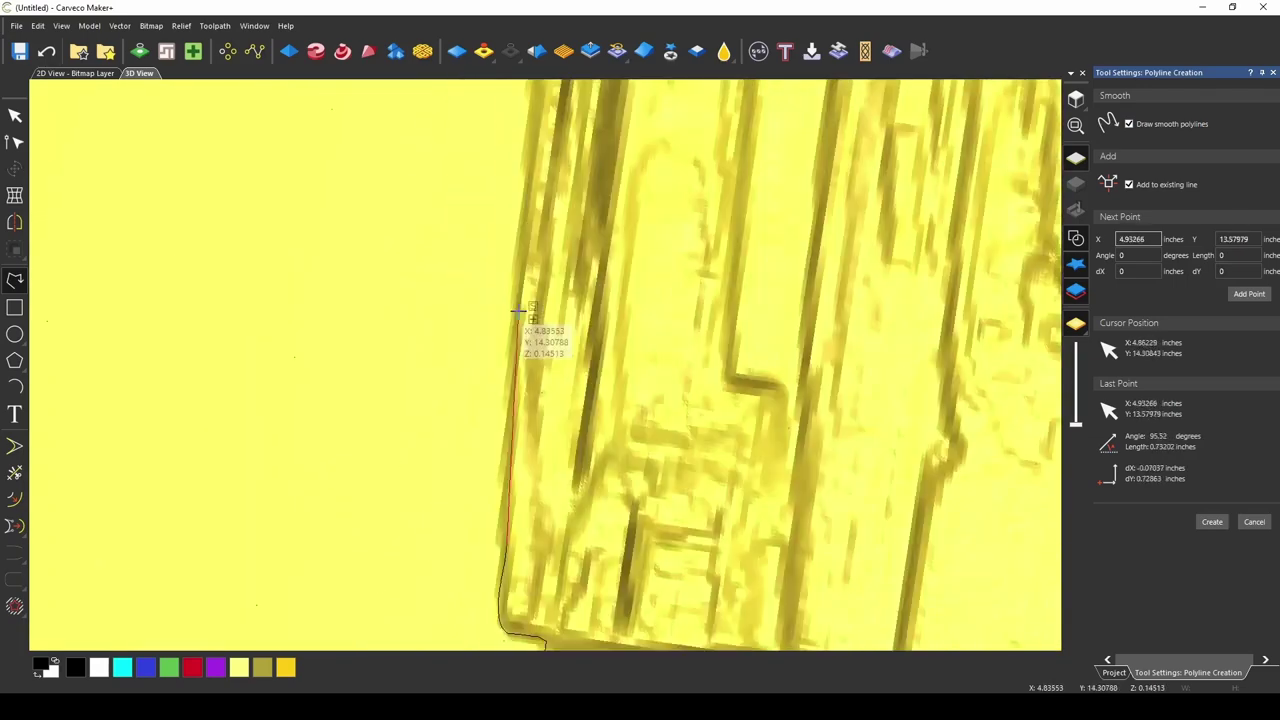
{"action": "scroll", "coordinate": [686, 194], "scroll_direction": "down", "scroll_amount": 2}
{"action": "scroll", "coordinate": [909, 286], "scroll_direction": "up", "scroll_amount": 3}
- Continue over the antenna, dome, right side and shoulder, then close and finish the outline
{"action": "left_click", "coordinate": [800, 355]}
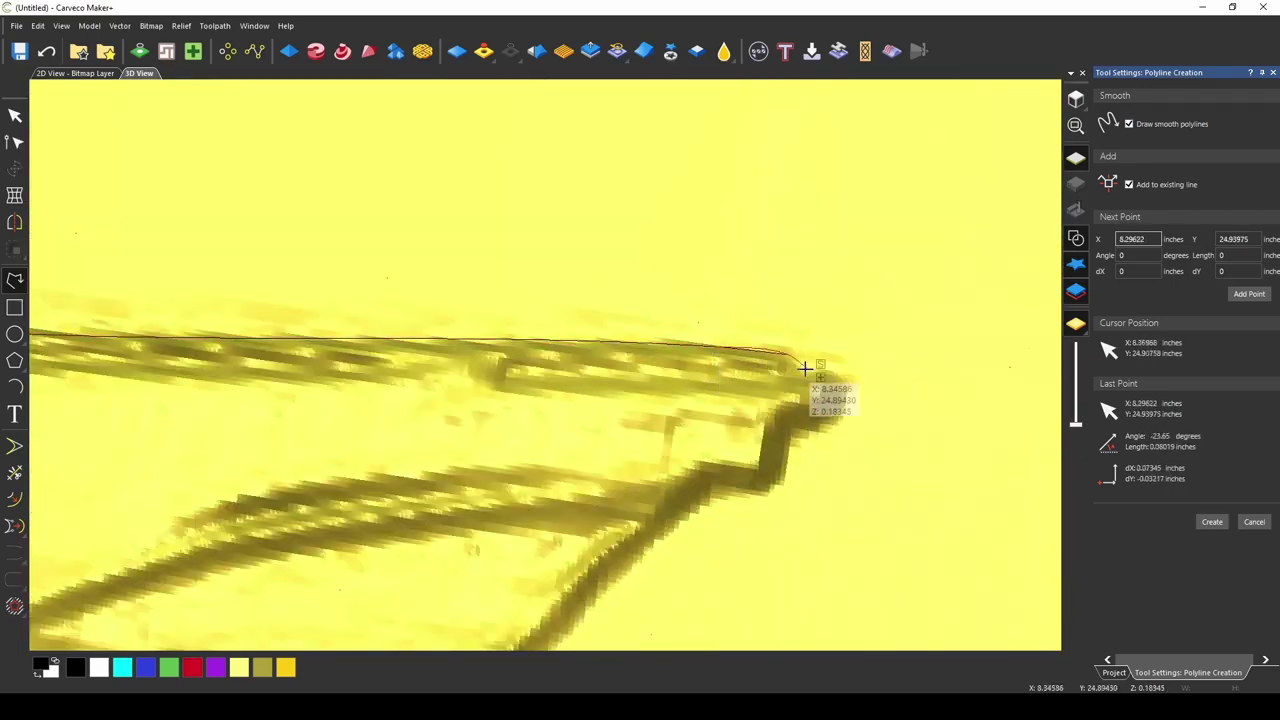
{"action": "scroll", "coordinate": [805, 368], "scroll_direction": "down", "scroll_amount": 2}
{"action": "scroll", "coordinate": [391, 380], "scroll_direction": "up", "scroll_amount": 2}
{"action": "scroll", "coordinate": [634, 126], "scroll_direction": "down", "scroll_amount": 1}
{"action": "left_click", "coordinate": [689, 244]}
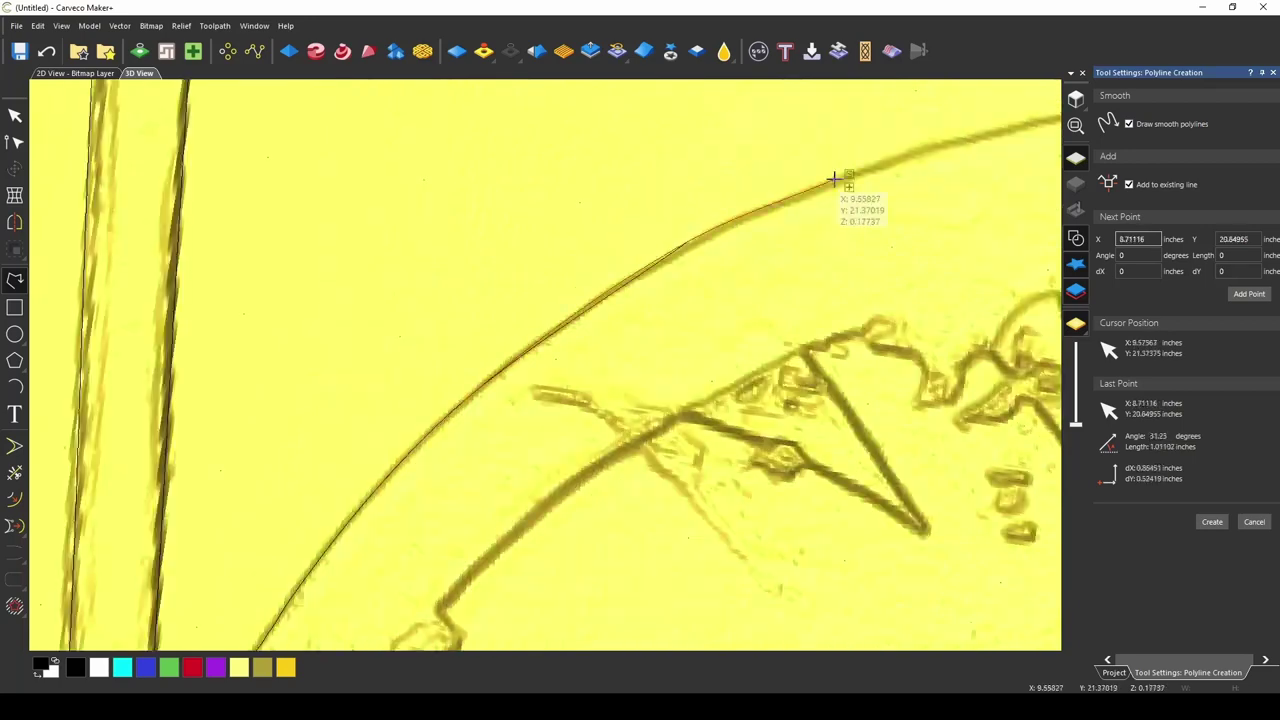
{"action": "scroll", "coordinate": [680, 528], "scroll_direction": "down", "scroll_amount": 2}
{"action": "scroll", "coordinate": [614, 486], "scroll_direction": "up", "scroll_amount": 2}
{"action": "left_click", "coordinate": [598, 372]}
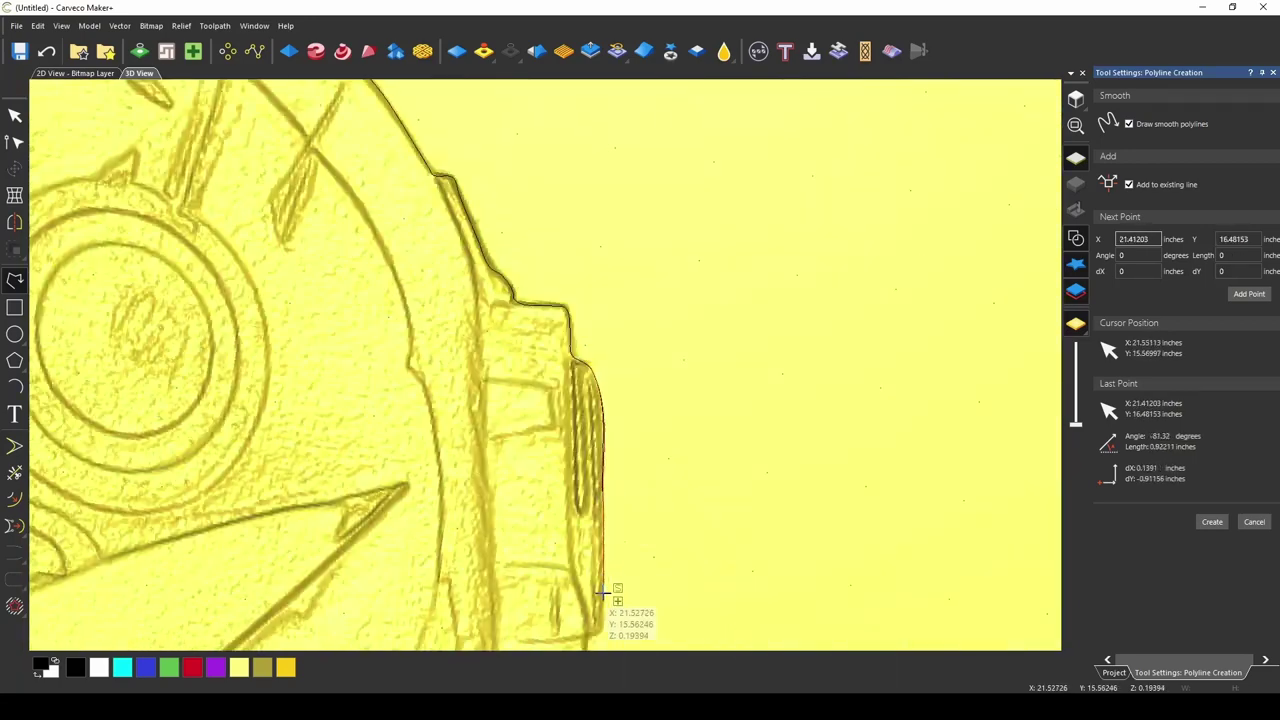
{"action": "scroll", "coordinate": [571, 486], "scroll_direction": "down", "scroll_amount": 2}
{"action": "scroll", "coordinate": [428, 537], "scroll_direction": "up", "scroll_amount": 2}
{"action": "left_click", "coordinate": [515, 352]}
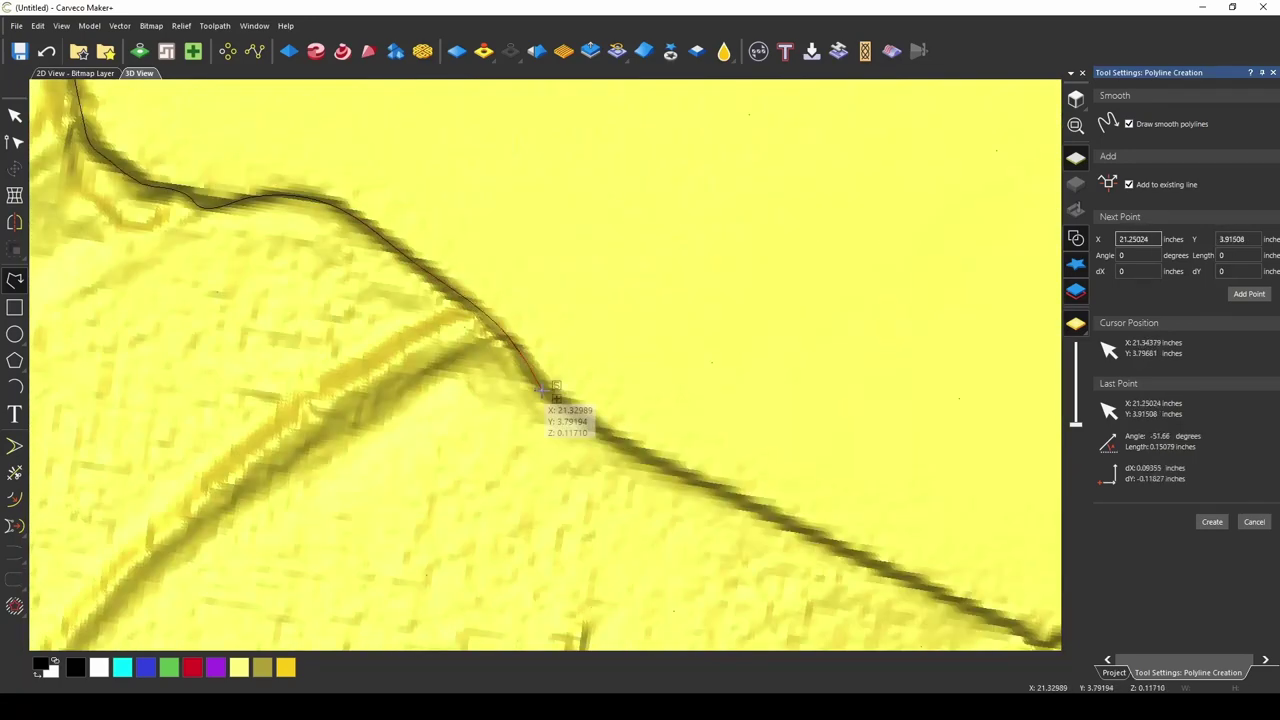
{"action": "scroll", "coordinate": [820, 534], "scroll_direction": "down", "scroll_amount": 2}
{"action": "scroll", "coordinate": [857, 634], "scroll_direction": "up", "scroll_amount": 2}
{"action": "left_click", "coordinate": [749, 503]}
{"action": "scroll", "coordinate": [550, 372], "scroll_direction": "down", "scroll_amount": 3}
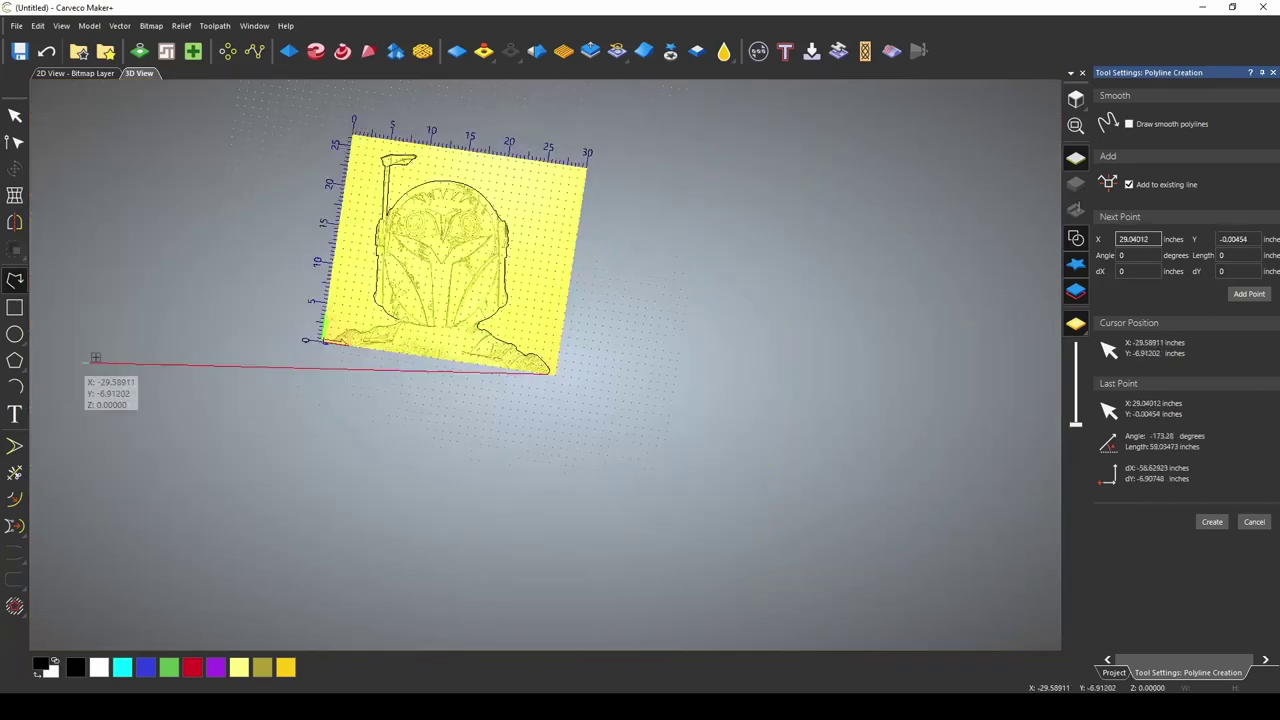
{"action": "scroll", "coordinate": [430, 330], "scroll_direction": "up", "scroll_amount": 4}
{"action": "left_click", "coordinate": [516, 124]}
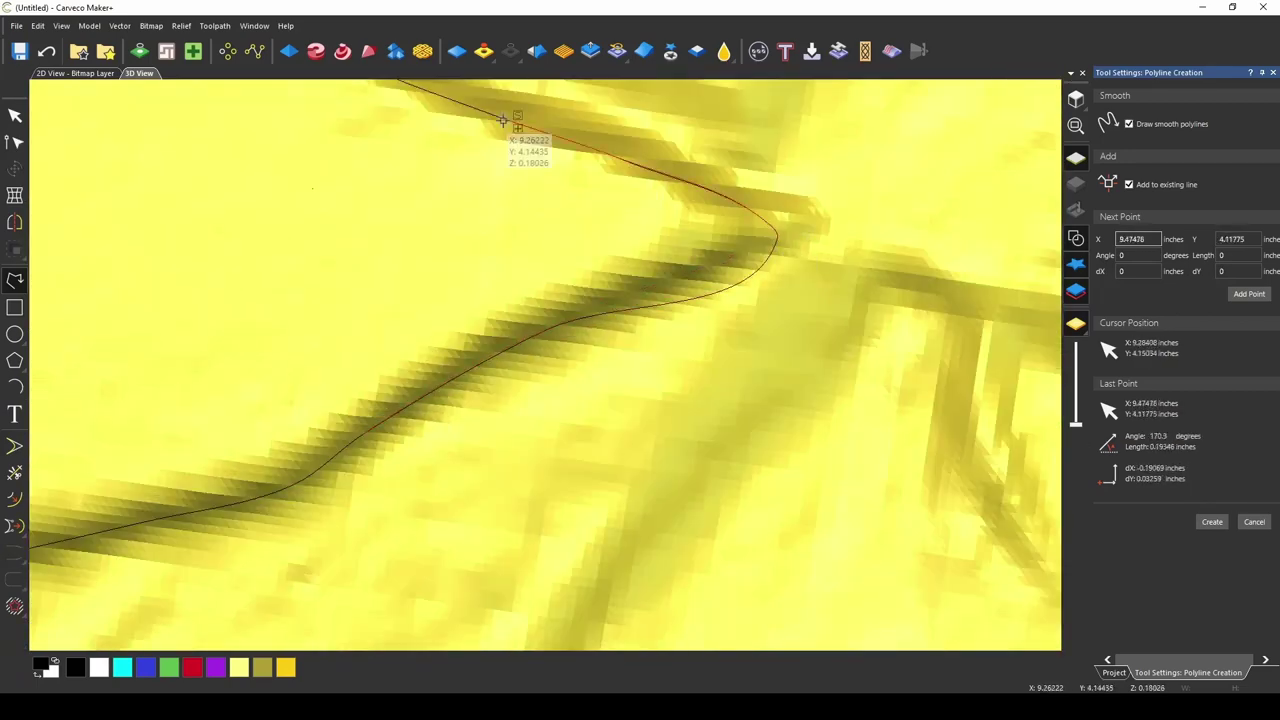
{"action": "right_click", "coordinate": [503, 121]}
{"action": "scroll", "coordinate": [731, 237], "scroll_direction": "down", "scroll_amount": 2}
{"action": "scroll", "coordinate": [523, 409], "scroll_direction": "up", "scroll_amount": 2}
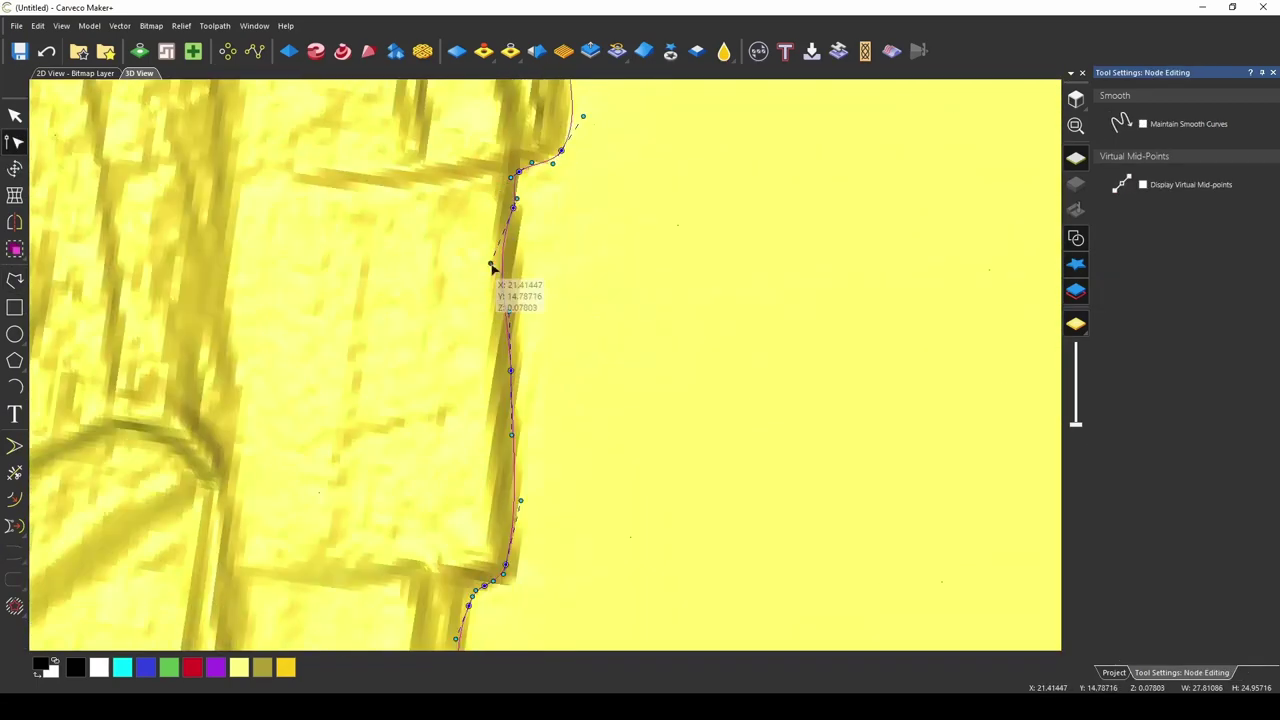
- Start a new polyline near the shoulder, tracing the helmet's left side, dome and right side
{"action": "scroll", "coordinate": [500, 300], "scroll_direction": "down", "scroll_amount": 2}
{"action": "scroll", "coordinate": [851, 543], "scroll_direction": "up", "scroll_amount": 2}
{"action": "scroll", "coordinate": [522, 325], "scroll_direction": "down", "scroll_amount": 2}
{"action": "key", "text": "Escape"}
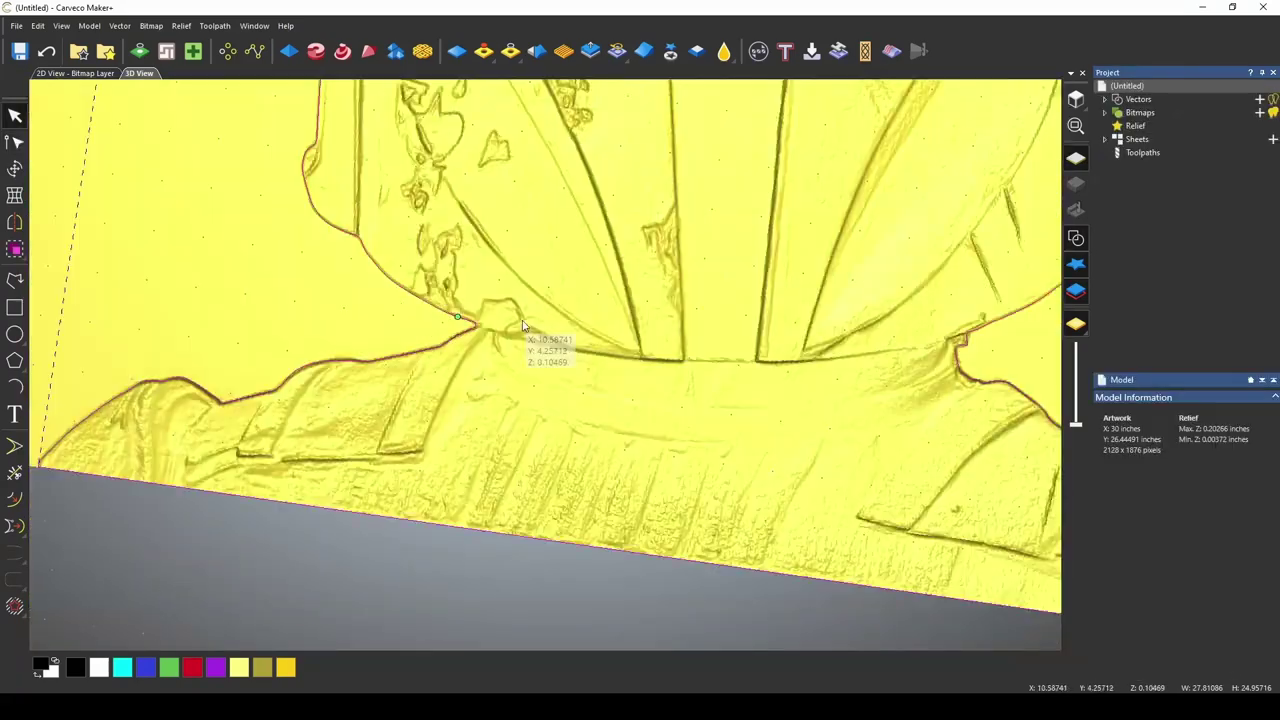
{"action": "scroll", "coordinate": [522, 325], "scroll_direction": "up", "scroll_amount": 5}
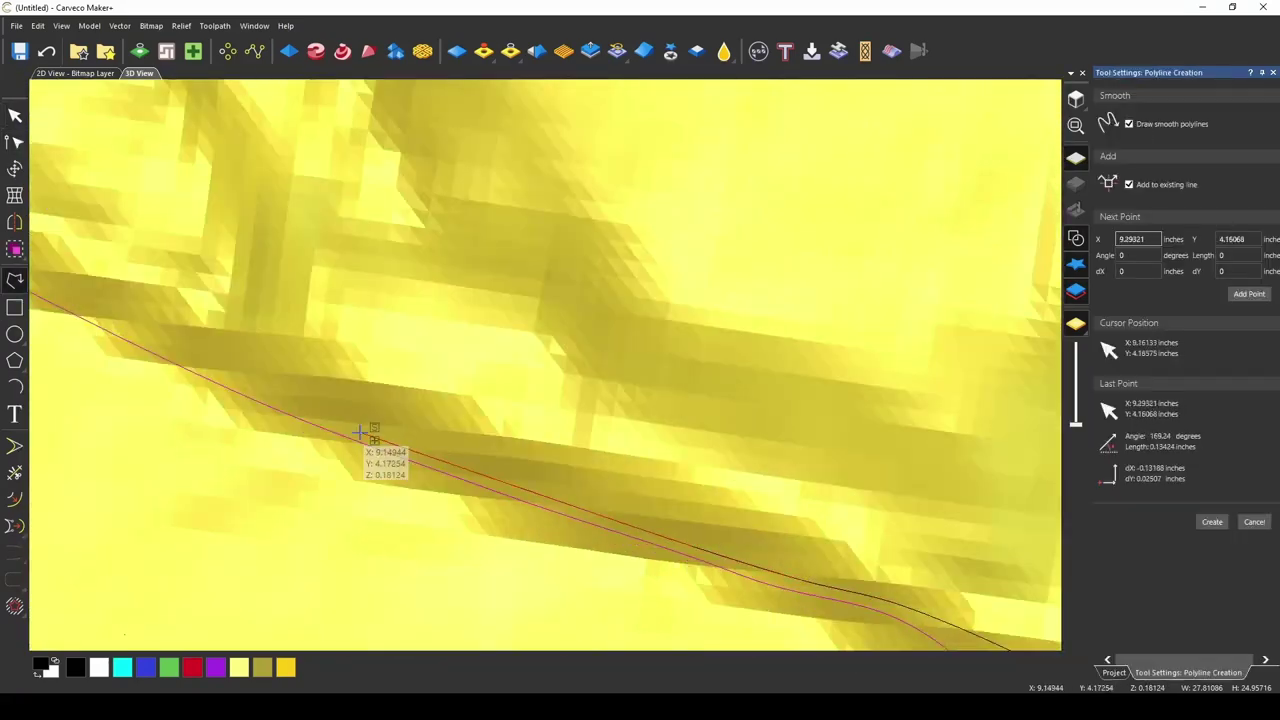
{"action": "left_click", "coordinate": [150, 158]}
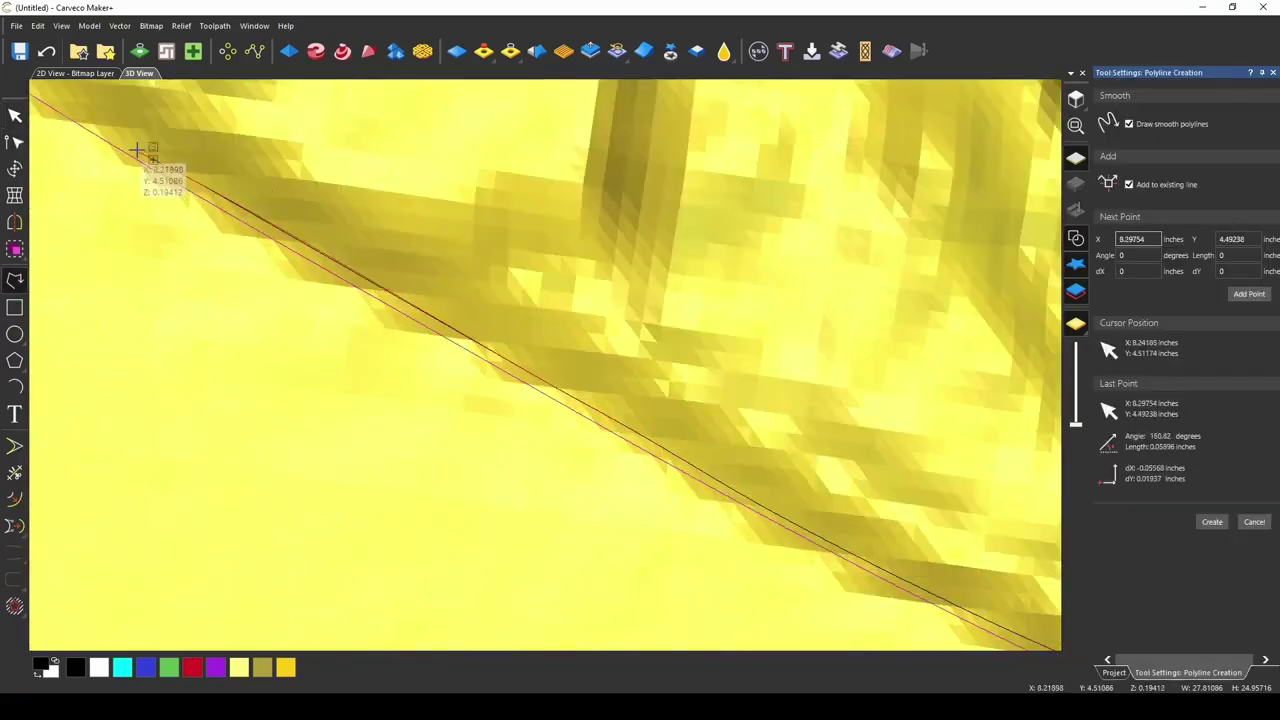
{"action": "left_click", "coordinate": [500, 223]}
{"action": "scroll", "coordinate": [544, 207], "scroll_direction": "down", "scroll_amount": 5}
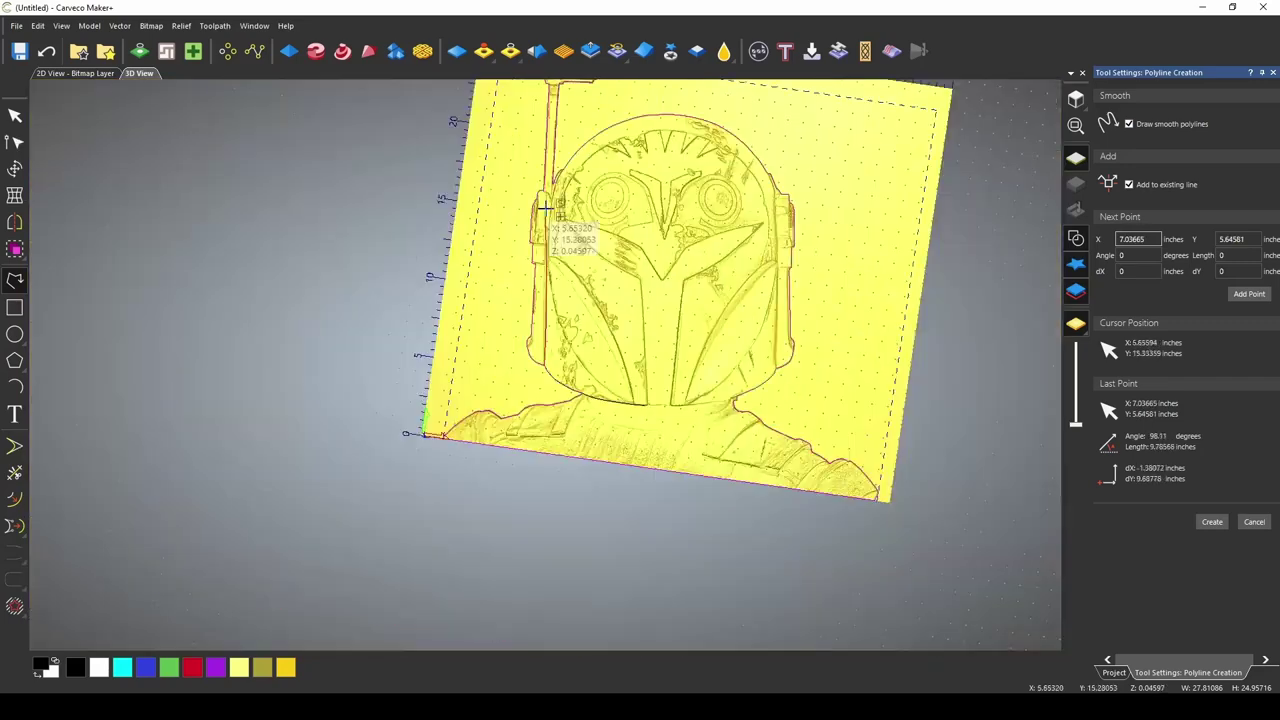
{"action": "scroll", "coordinate": [544, 207], "scroll_direction": "up", "scroll_amount": 5}
{"action": "left_click", "coordinate": [534, 293]}
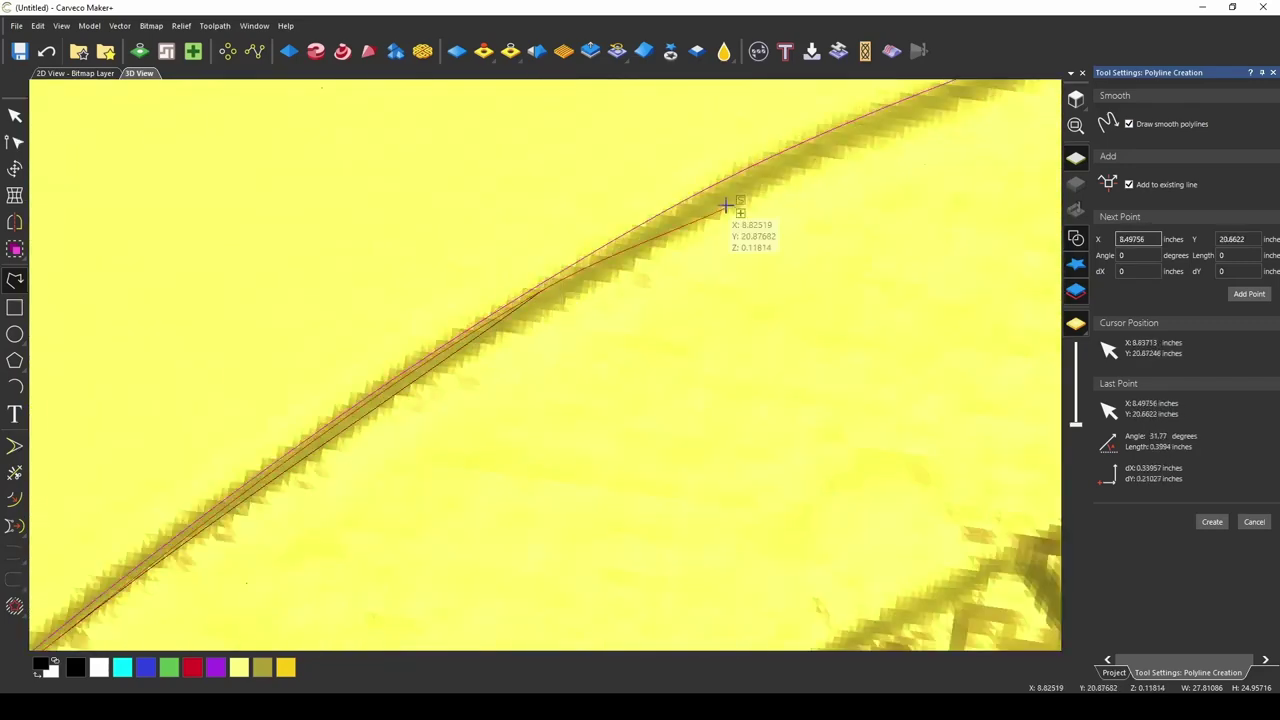
{"action": "left_click", "coordinate": [957, 400]}
{"action": "scroll", "coordinate": [910, 617], "scroll_direction": "down", "scroll_amount": 2}
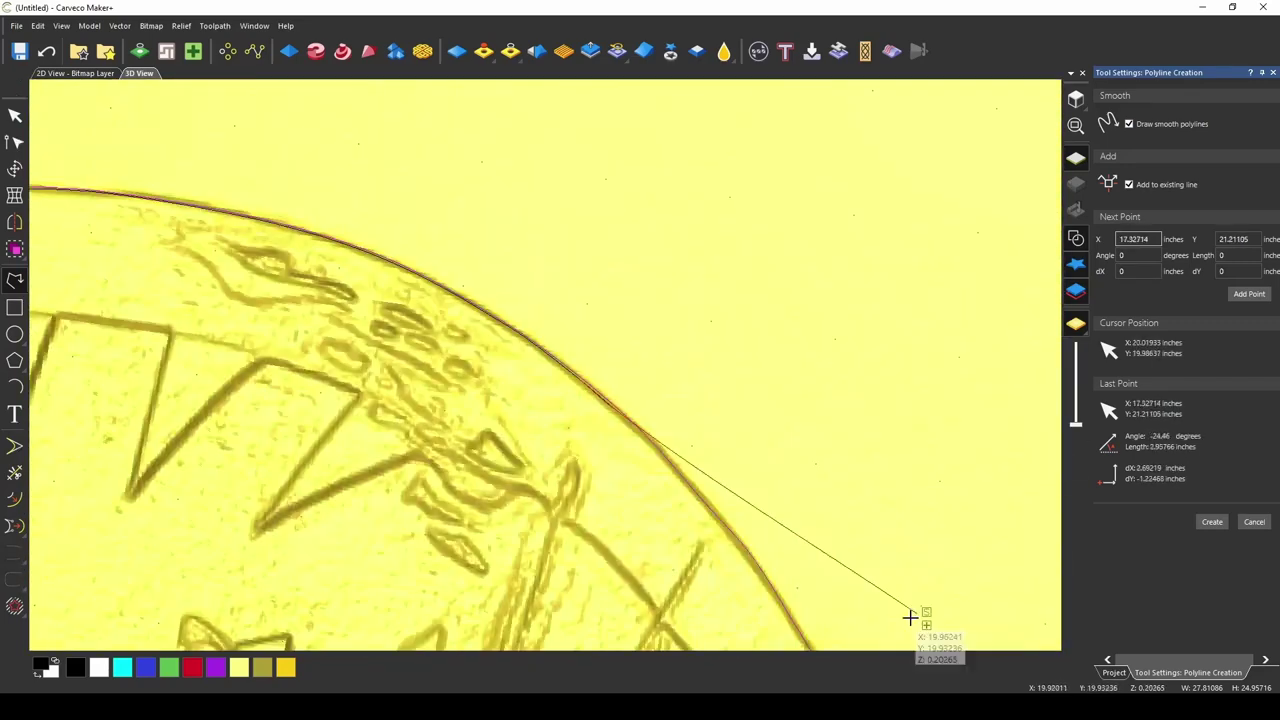
{"action": "scroll", "coordinate": [910, 617], "scroll_direction": "up", "scroll_amount": 3}
{"action": "scroll", "coordinate": [560, 430], "scroll_direction": "down", "scroll_amount": 2}
{"action": "left_click", "coordinate": [548, 353]}
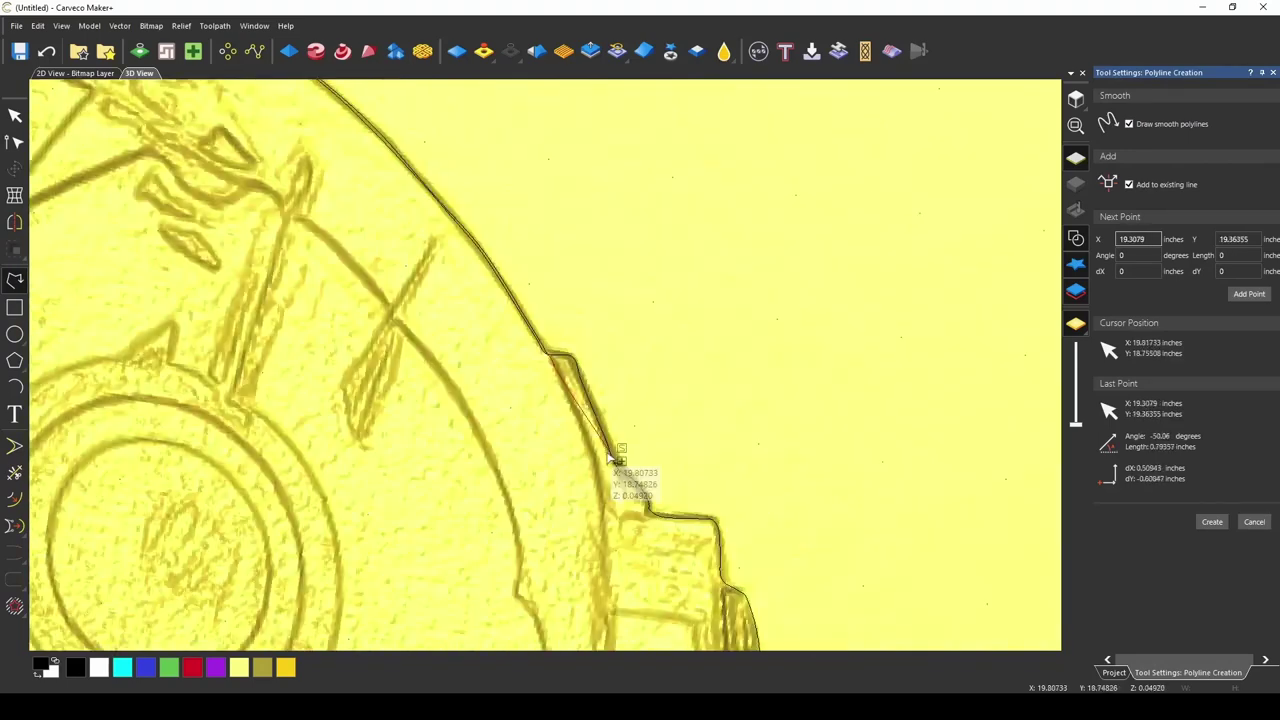
{"action": "scroll", "coordinate": [551, 257], "scroll_direction": "down", "scroll_amount": 2}
{"action": "scroll", "coordinate": [551, 223], "scroll_direction": "up", "scroll_amount": 2}
{"action": "left_click", "coordinate": [540, 345]}
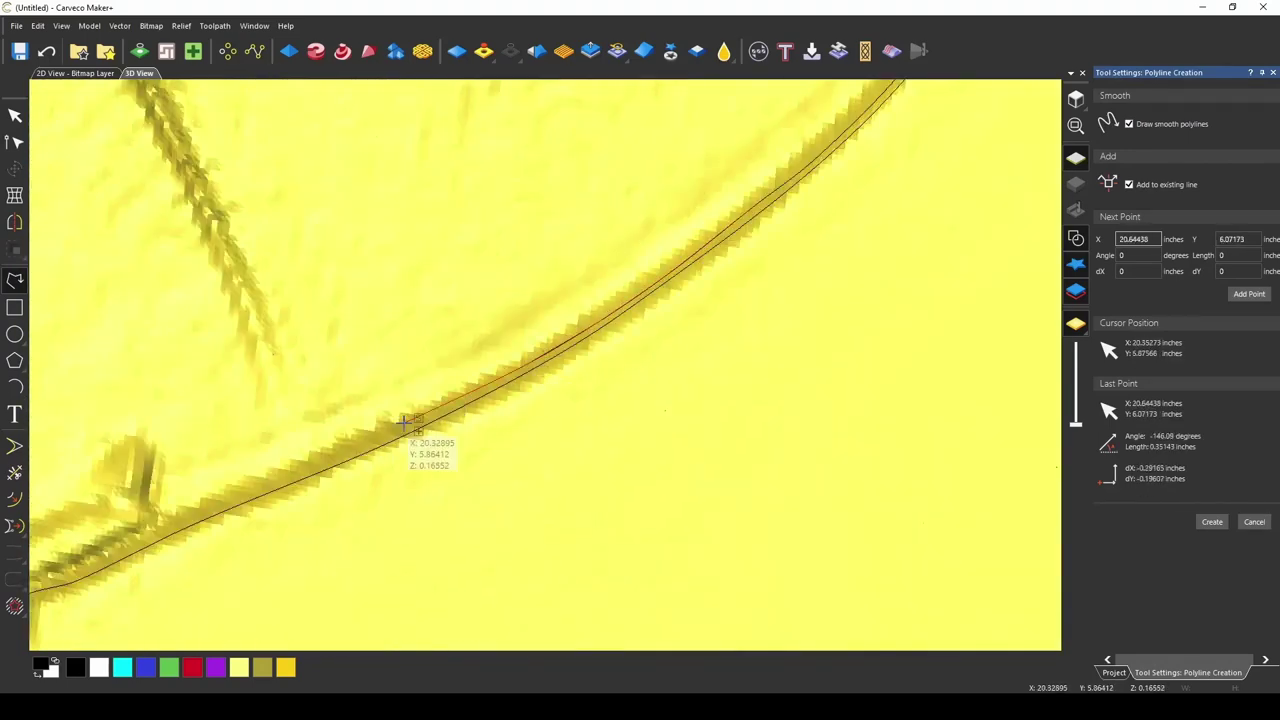
{"action": "scroll", "coordinate": [300, 536], "scroll_direction": "down", "scroll_amount": 2}
{"action": "scroll", "coordinate": [257, 400], "scroll_direction": "up", "scroll_amount": 2}
- Continue the polyline around the edge curve and V-shaped edge, then finish it
{"action": "left_click", "coordinate": [197, 347]}
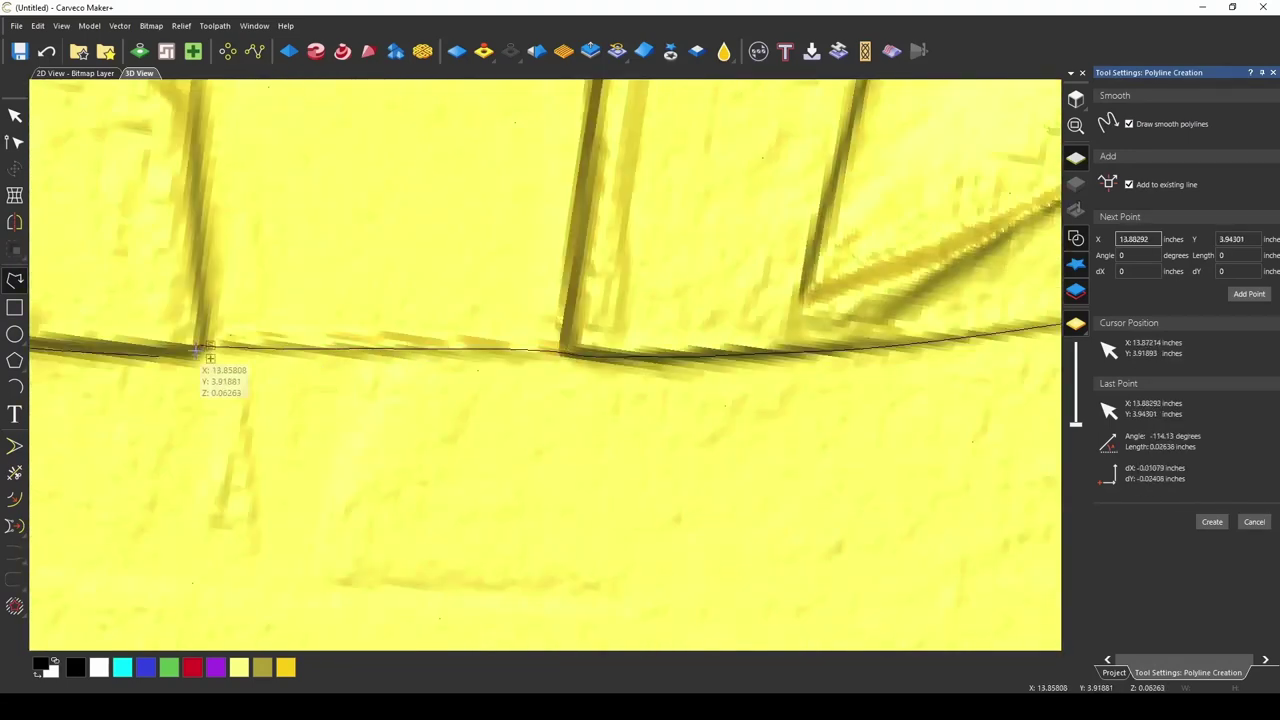
{"action": "scroll", "coordinate": [534, 436], "scroll_direction": "down", "scroll_amount": 2}
{"action": "scroll", "coordinate": [554, 457], "scroll_direction": "up", "scroll_amount": 2}
{"action": "scroll", "coordinate": [534, 180], "scroll_direction": "up", "scroll_amount": 1}
{"action": "left_click", "coordinate": [297, 309]}
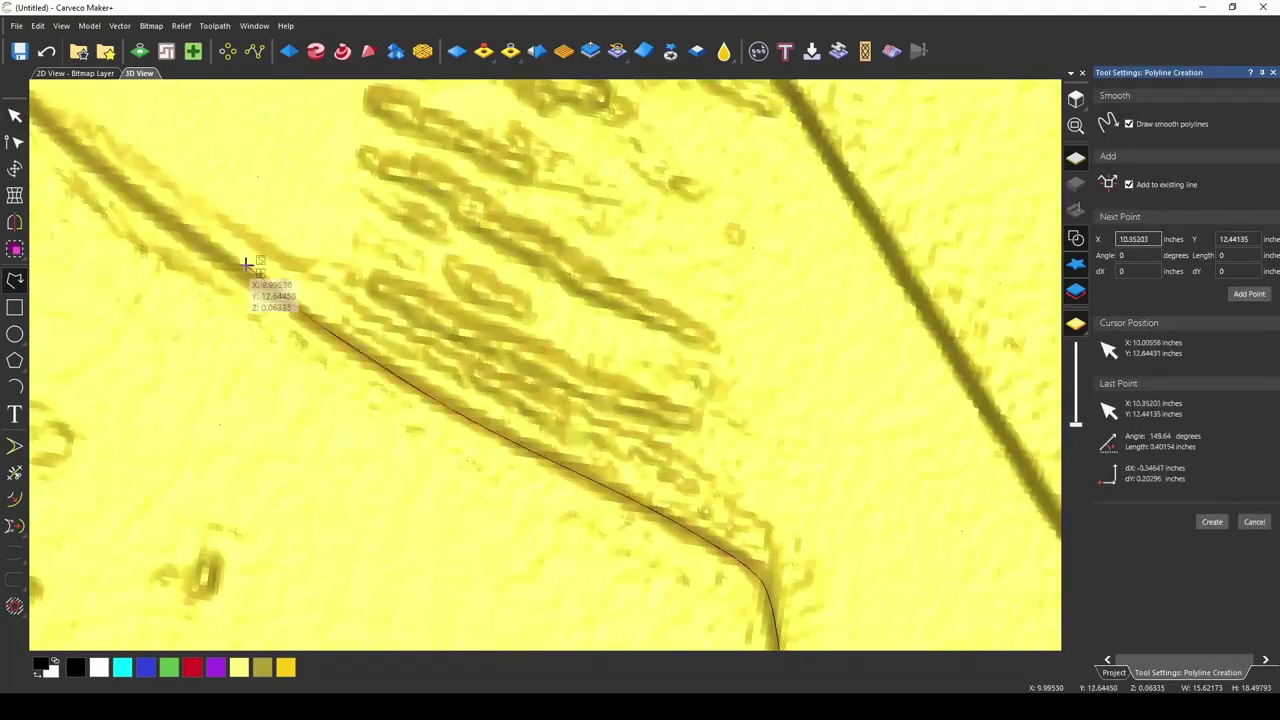
{"action": "scroll", "coordinate": [245, 263], "scroll_direction": "down", "scroll_amount": 2}
{"action": "scroll", "coordinate": [410, 237], "scroll_direction": "up", "scroll_amount": 2}
{"action": "left_click", "coordinate": [410, 237]}
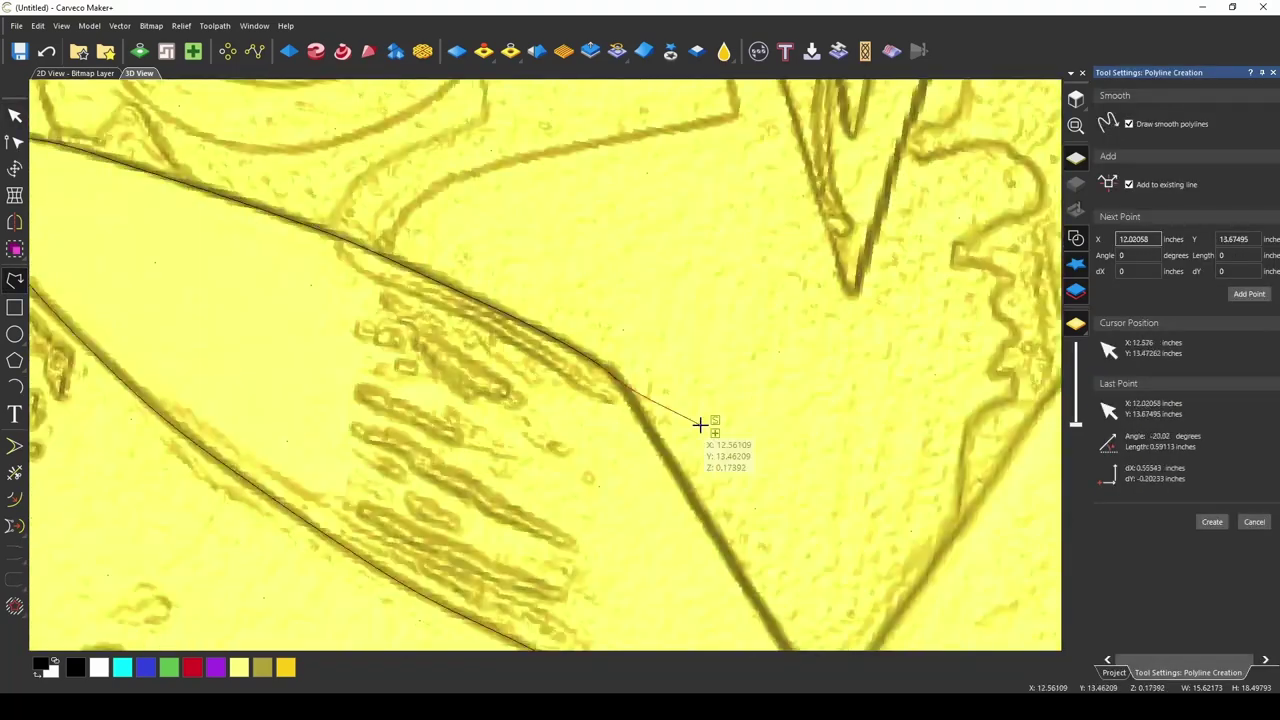
{"action": "left_click", "coordinate": [700, 423]}
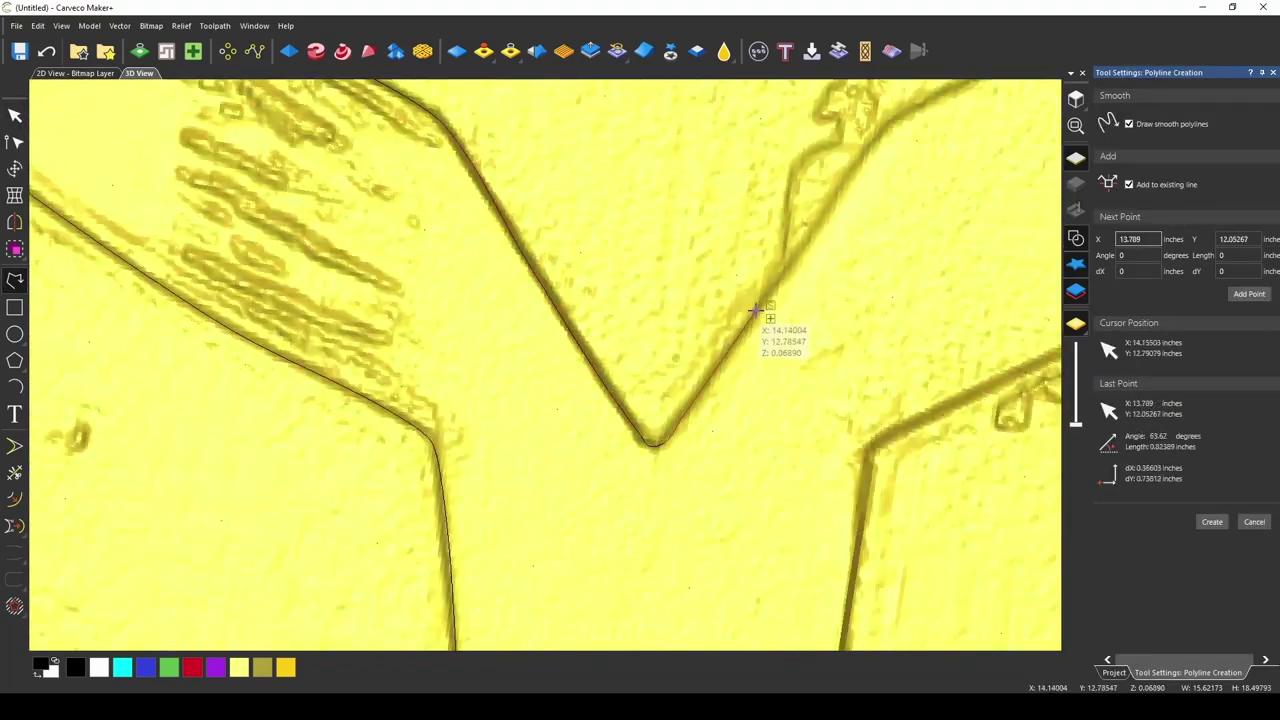
{"action": "left_click", "coordinate": [766, 314]}
{"action": "left_click", "coordinate": [951, 129]}
{"action": "scroll", "coordinate": [700, 329], "scroll_direction": "down", "scroll_amount": 2}
{"action": "scroll", "coordinate": [700, 329], "scroll_direction": "up", "scroll_amount": 2}
{"action": "scroll", "coordinate": [371, 549], "scroll_direction": "down", "scroll_amount": 3}
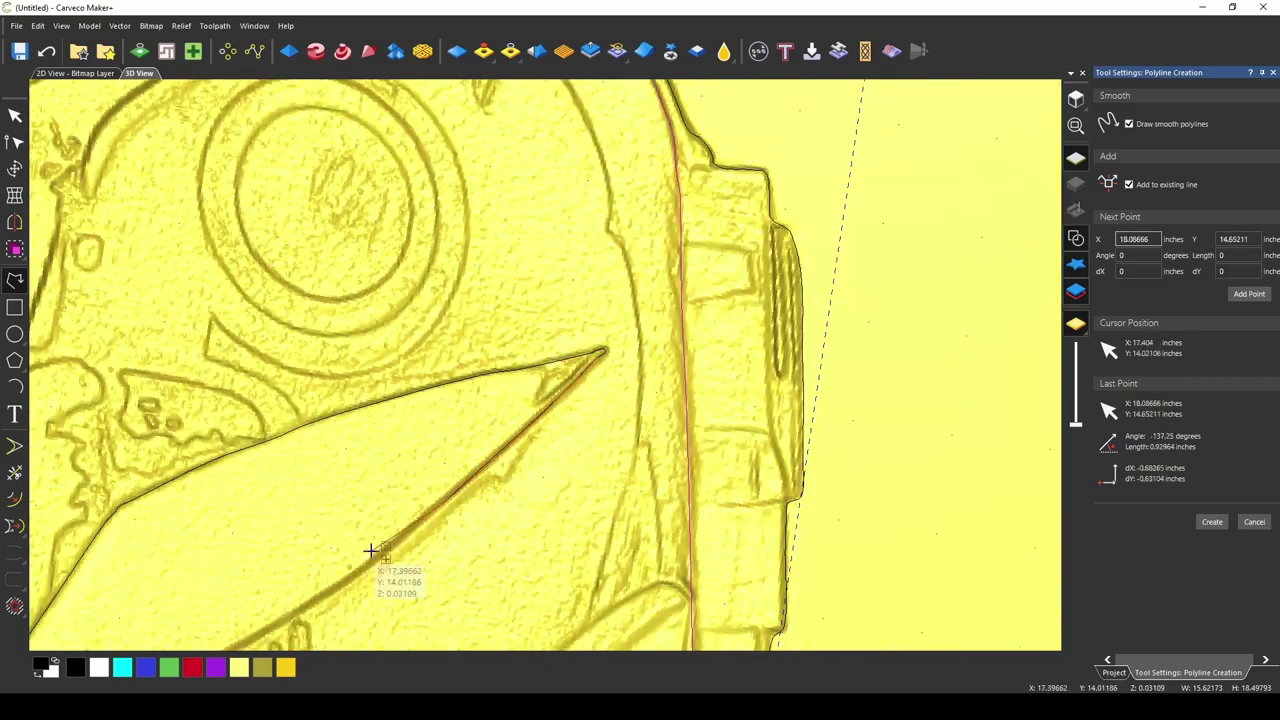
{"action": "scroll", "coordinate": [357, 537], "scroll_direction": "down", "scroll_amount": 1}
{"action": "key", "text": "Return"}
- Start and finish another polyline along the helmet edges
{"action": "scroll", "coordinate": [487, 323], "scroll_direction": "up", "scroll_amount": 4}
{"action": "key", "text": "p"}
{"action": "scroll", "coordinate": [491, 423], "scroll_direction": "down", "scroll_amount": 2}
{"action": "scroll", "coordinate": [523, 466], "scroll_direction": "down", "scroll_amount": 1}
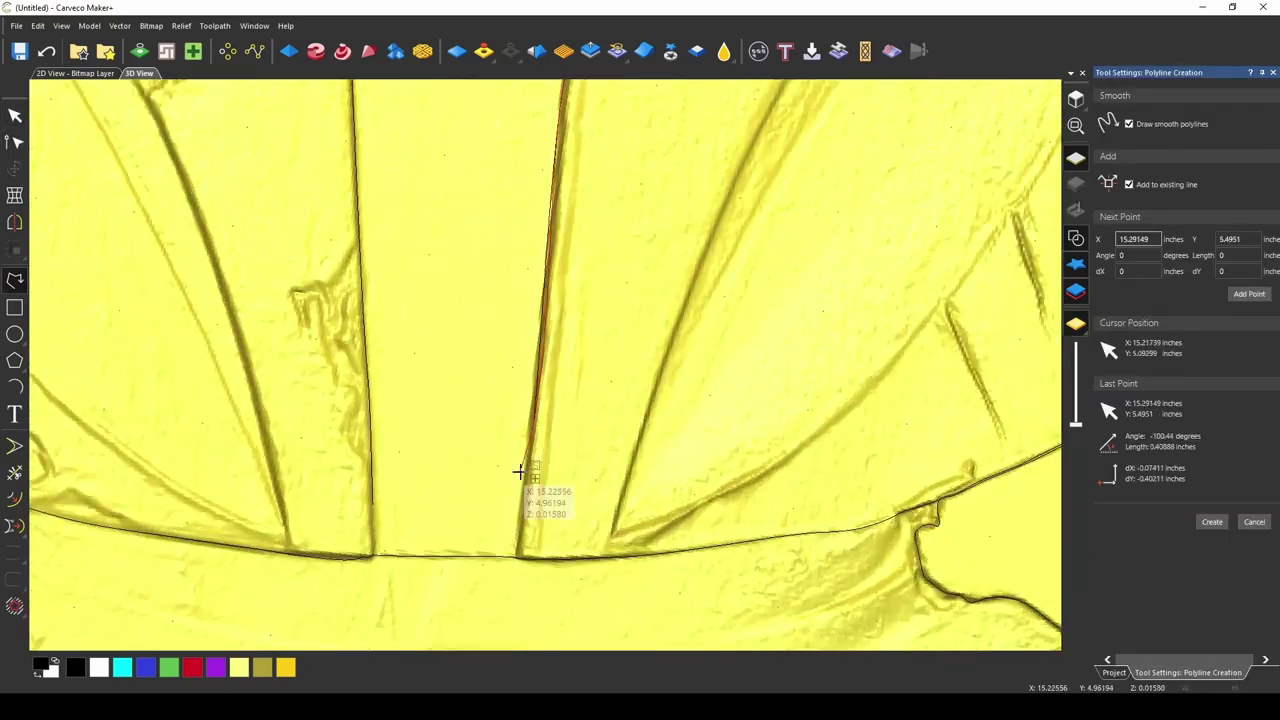
{"action": "scroll", "coordinate": [523, 380], "scroll_direction": "down", "scroll_amount": 2}
{"action": "scroll", "coordinate": [441, 403], "scroll_direction": "up", "scroll_amount": 5}
{"action": "scroll", "coordinate": [441, 403], "scroll_direction": "up", "scroll_amount": 2}
{"action": "key", "text": "Return"}
- Begin a new polyline around the T-shaped visor, placing points at its edge and corners
{"action": "scroll", "coordinate": [414, 357], "scroll_direction": "down", "scroll_amount": 3}
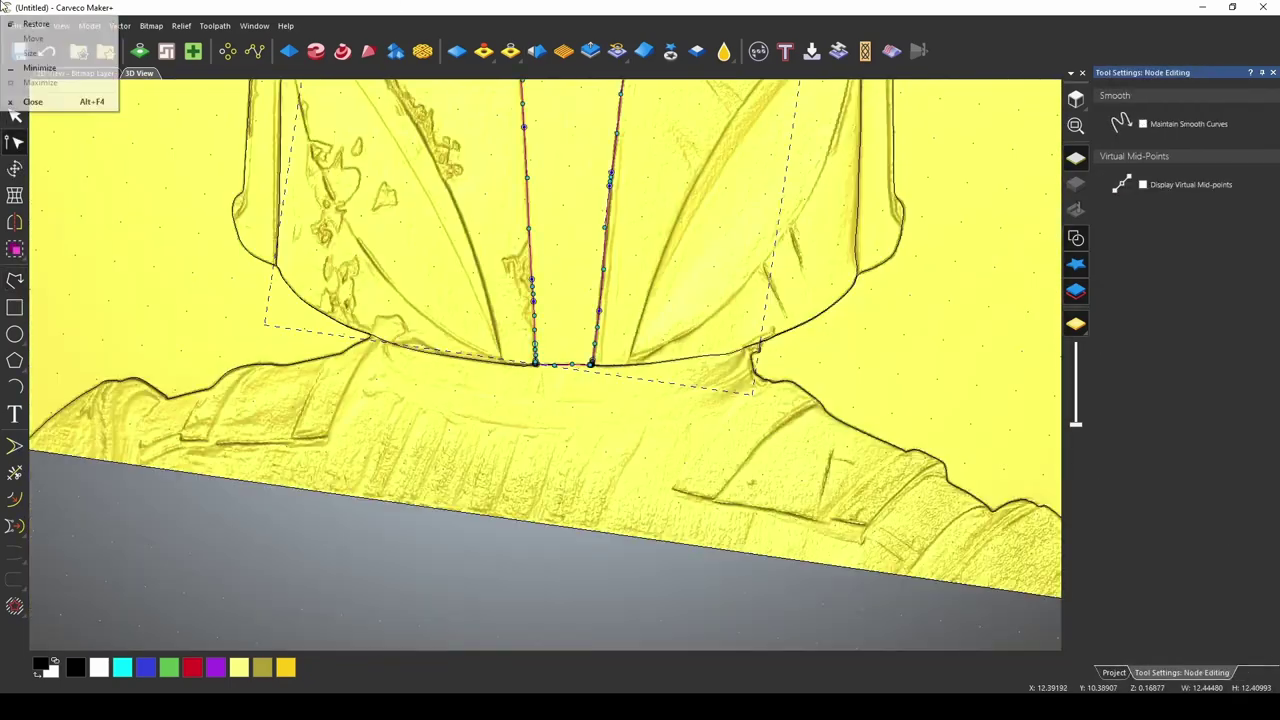
{"action": "scroll", "coordinate": [586, 143], "scroll_direction": "up", "scroll_amount": 4}
{"action": "scroll", "coordinate": [522, 490], "scroll_direction": "down", "scroll_amount": 3}
{"action": "key", "text": "p"}
{"action": "scroll", "coordinate": [500, 206], "scroll_direction": "up", "scroll_amount": 3}
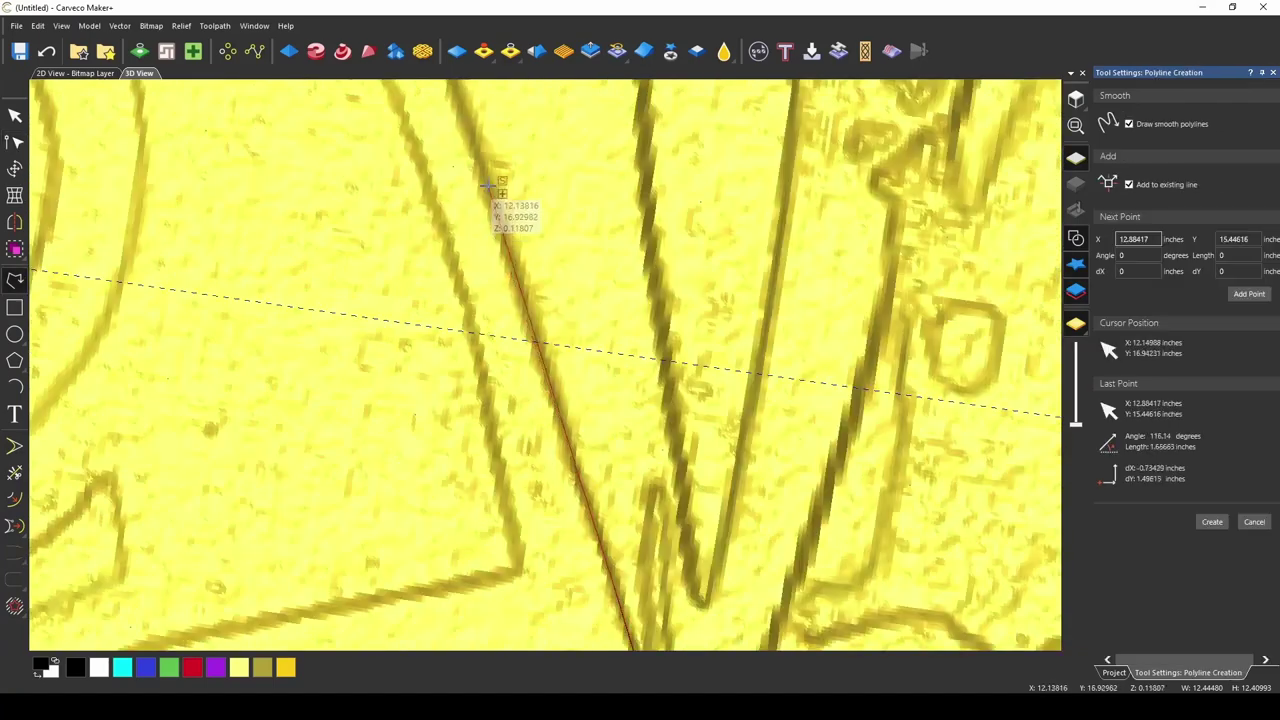
{"action": "scroll", "coordinate": [414, 237], "scroll_direction": "up", "scroll_amount": 2}
{"action": "scroll", "coordinate": [623, 531], "scroll_direction": "down", "scroll_amount": 3}
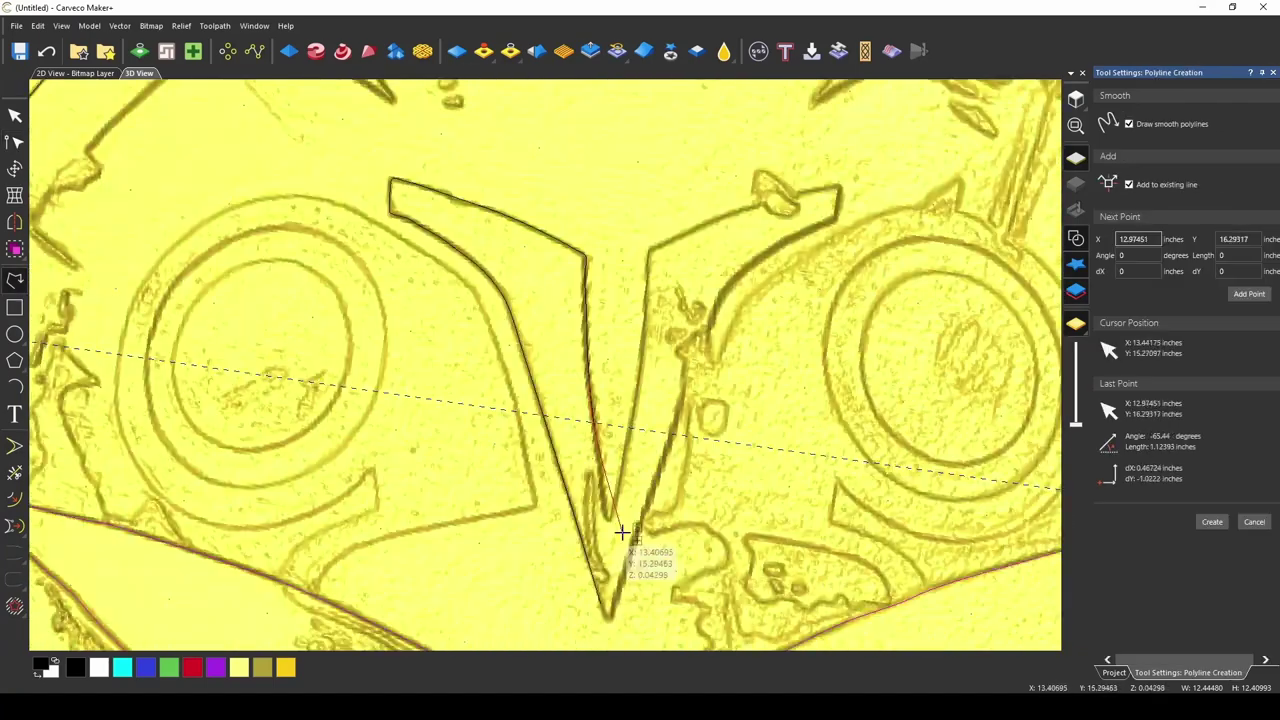
{"action": "scroll", "coordinate": [623, 486], "scroll_direction": "up", "scroll_amount": 2}
{"action": "scroll", "coordinate": [606, 180], "scroll_direction": "up", "scroll_amount": 2}
{"action": "left_click", "coordinate": [787, 329]}
{"action": "left_click", "coordinate": [539, 433]}
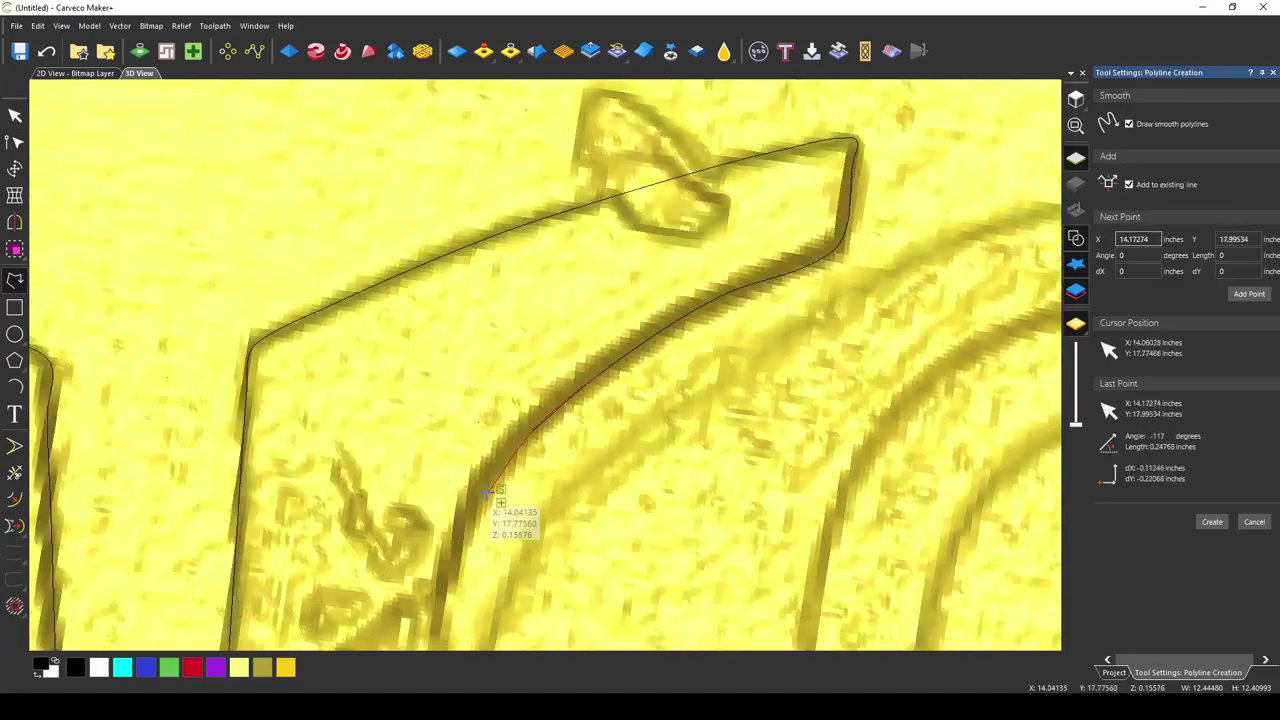
{"action": "scroll", "coordinate": [486, 541], "scroll_direction": "down", "scroll_amount": 2}
{"action": "scroll", "coordinate": [491, 523], "scroll_direction": "up", "scroll_amount": 2}
{"action": "left_click", "coordinate": [491, 523]}
{"action": "scroll", "coordinate": [505, 532], "scroll_direction": "down", "scroll_amount": 3}
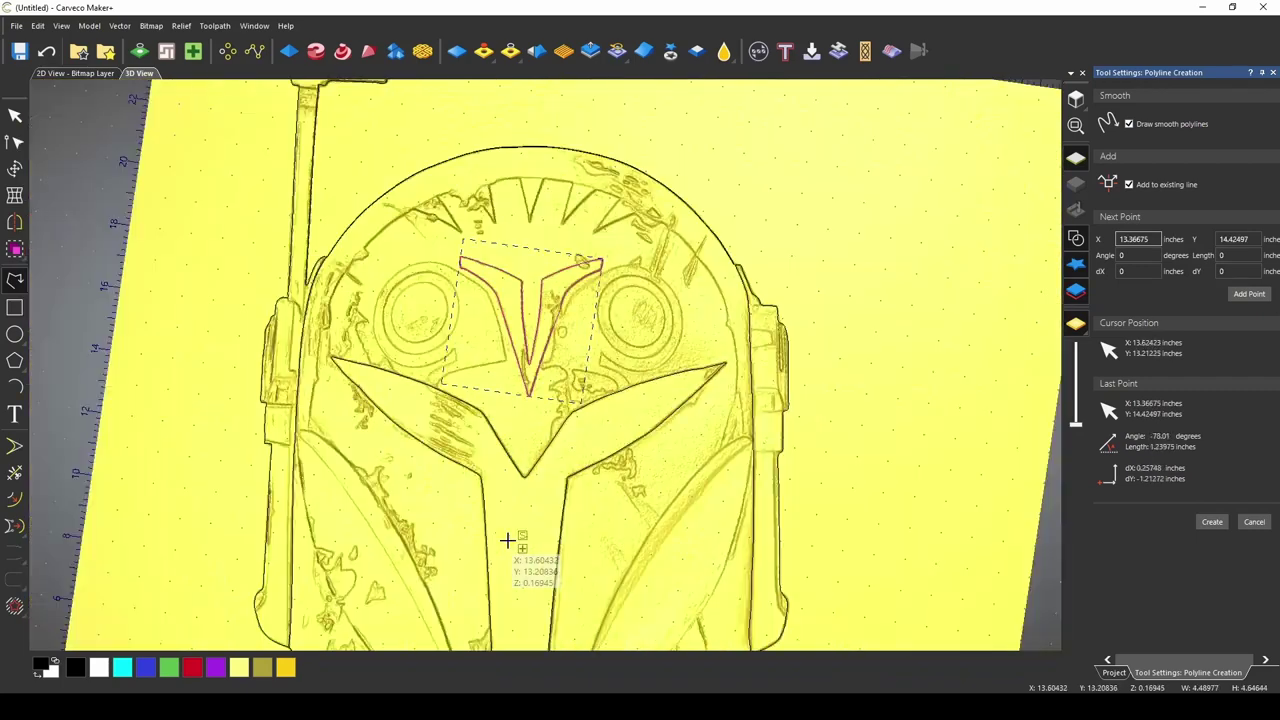
{"action": "scroll", "coordinate": [174, 329], "scroll_direction": "up", "scroll_amount": 4}
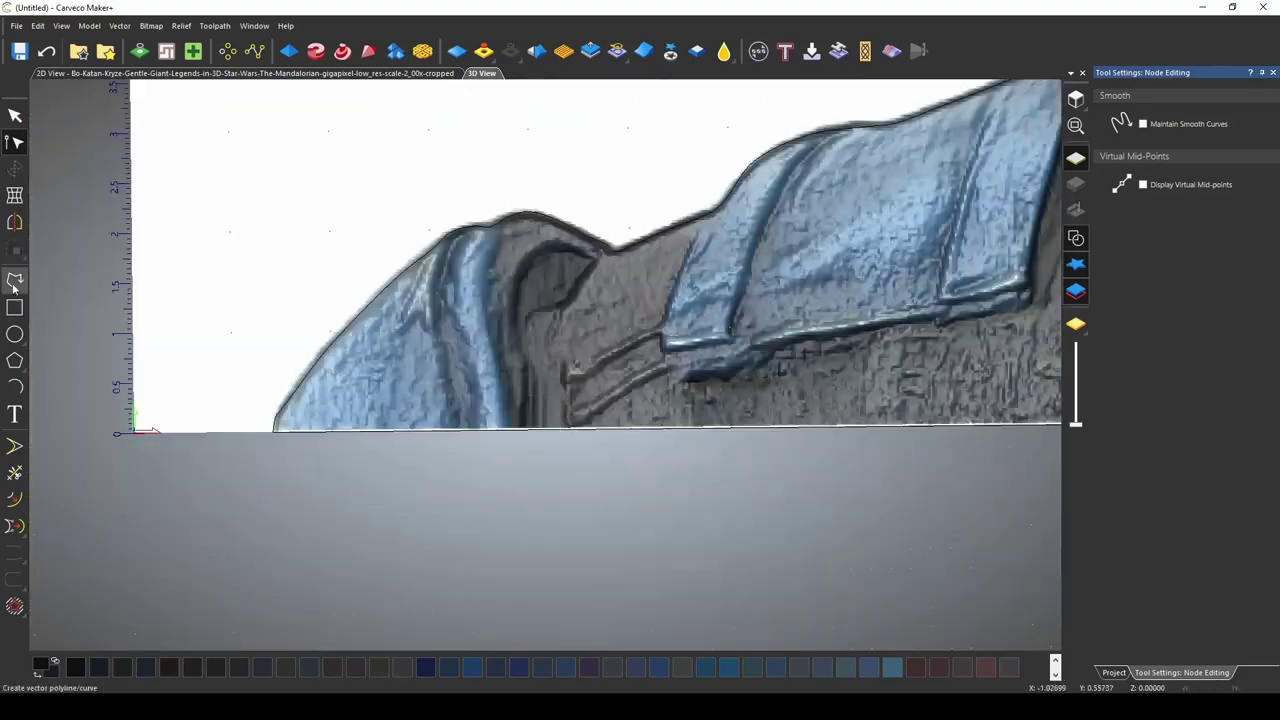
- Return to outline drawing and toggle the helmet image's full-colour display on and off
{"action": "left_click", "coordinate": [14, 285]}
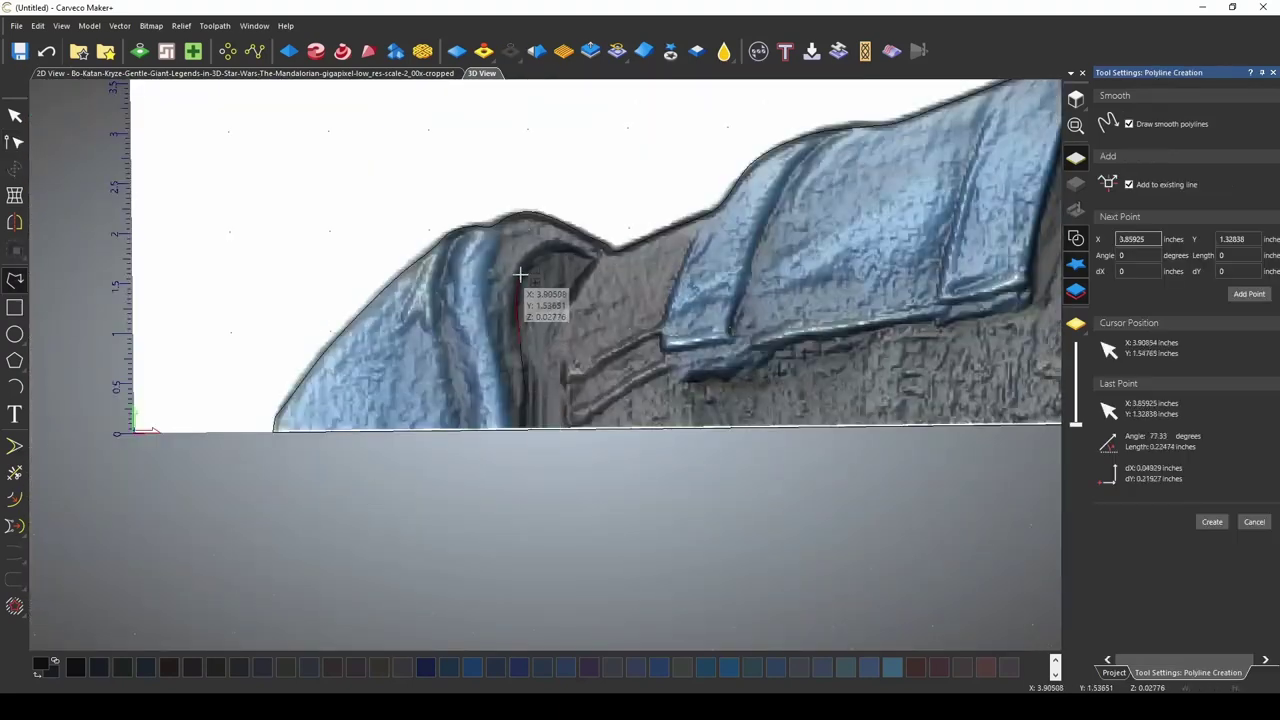
{"action": "scroll", "coordinate": [543, 286], "scroll_direction": "up", "scroll_amount": 3}
{"action": "scroll", "coordinate": [791, 506], "scroll_direction": "up", "scroll_amount": 3}
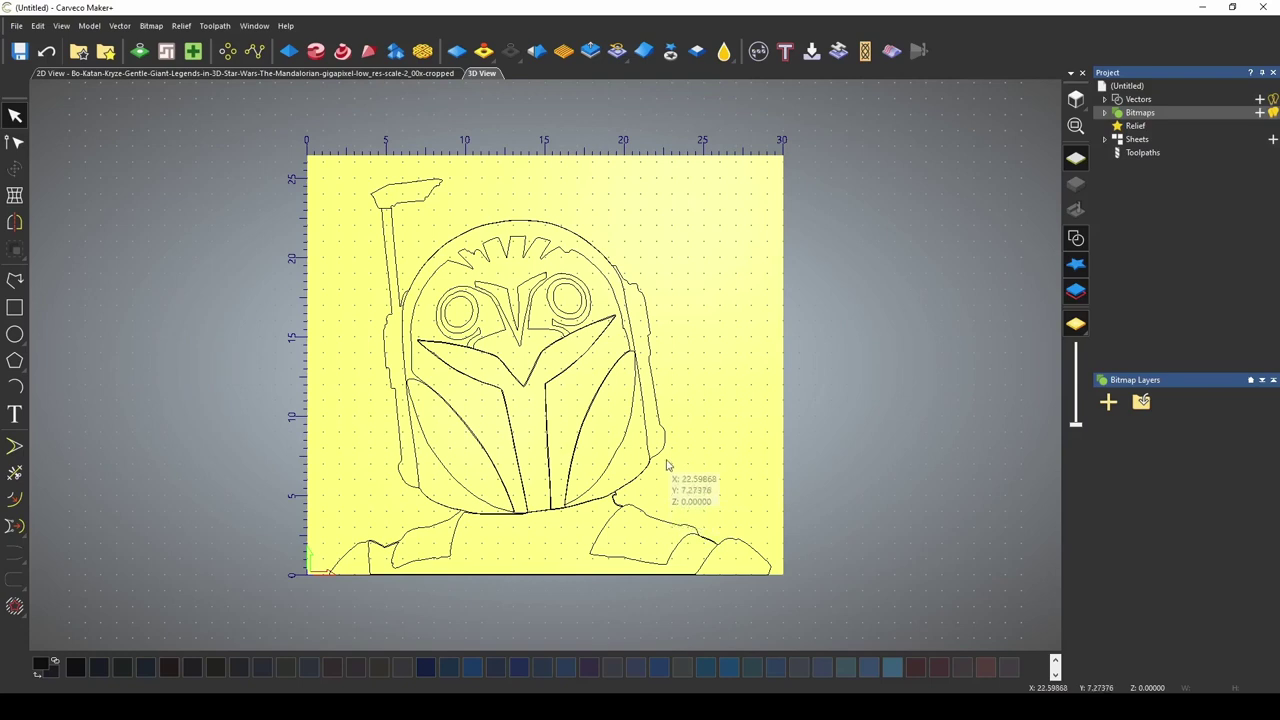
{"action": "left_click", "coordinate": [1077, 324]}
{"action": "left_click", "coordinate": [1131, 326]}
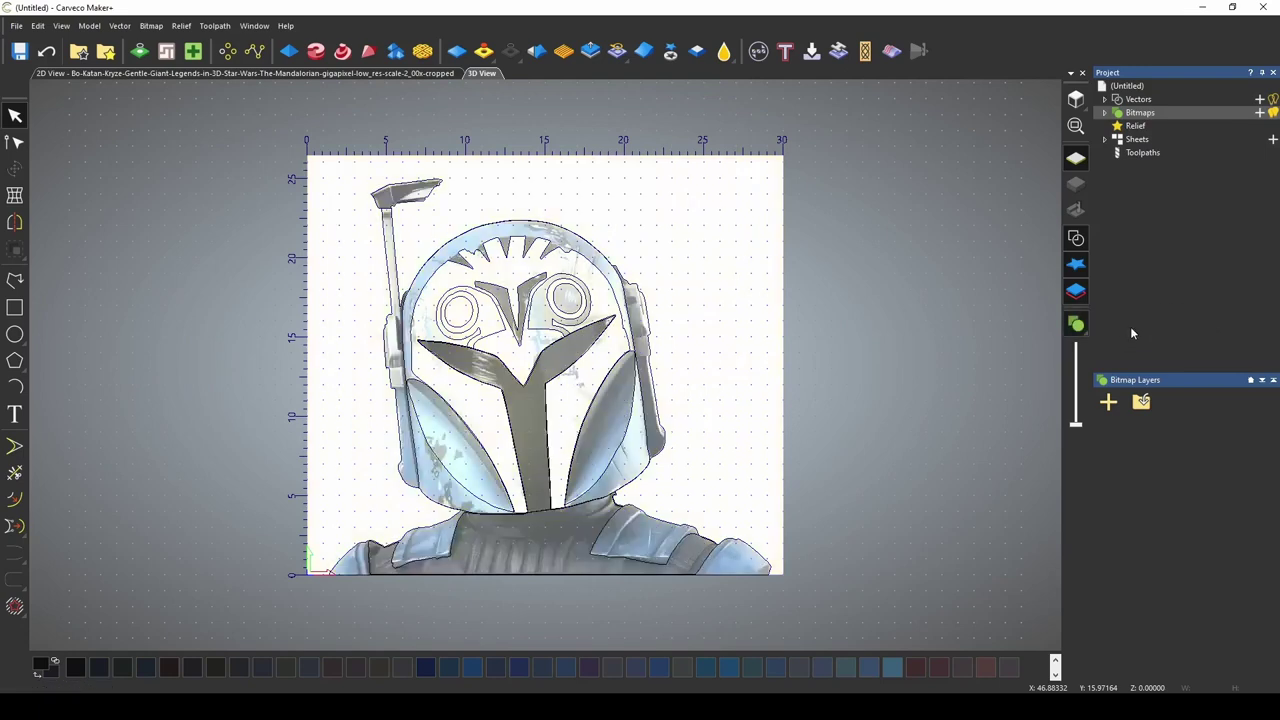
{"action": "left_click", "coordinate": [1104, 324]}
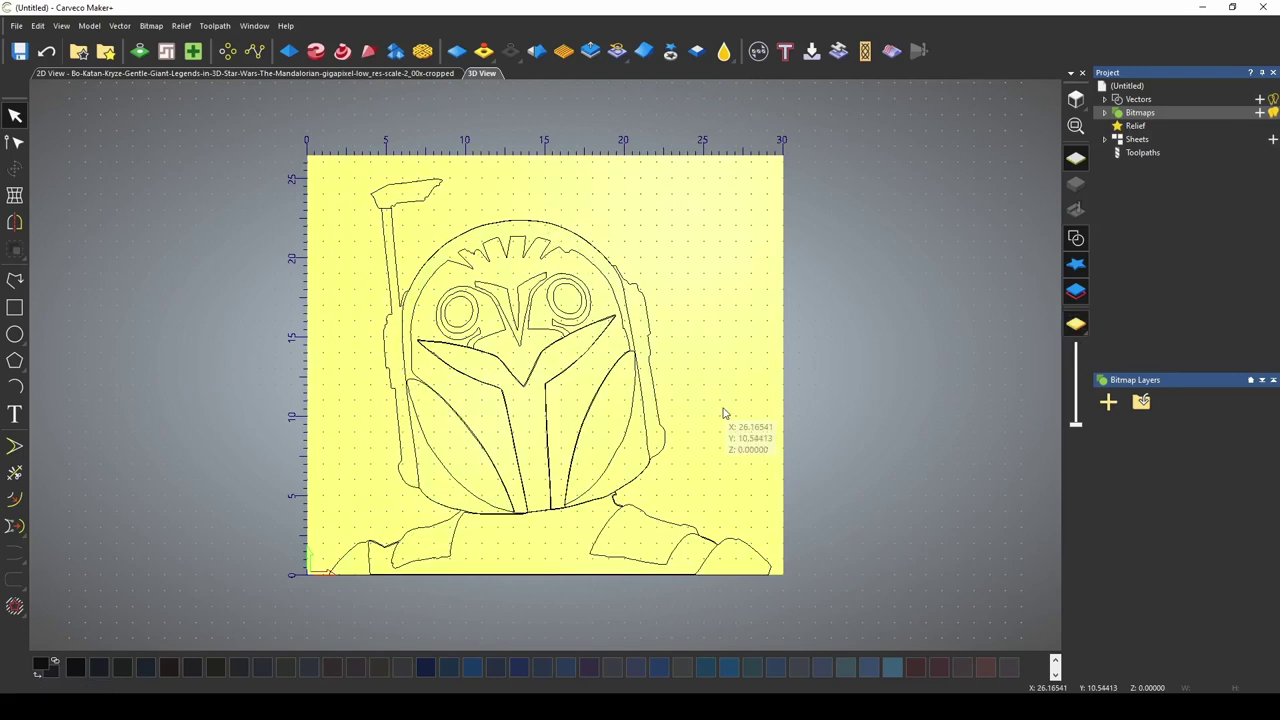
- Tilt the 3D view and open the Shape Editor for the left shoulder outline
{"action": "scroll", "coordinate": [614, 414], "scroll_direction": "up", "scroll_amount": 3}
{"action": "scroll", "coordinate": [616, 412], "scroll_direction": "up", "scroll_amount": 3}
{"action": "scroll", "coordinate": [537, 452], "scroll_direction": "down", "scroll_amount": 3}
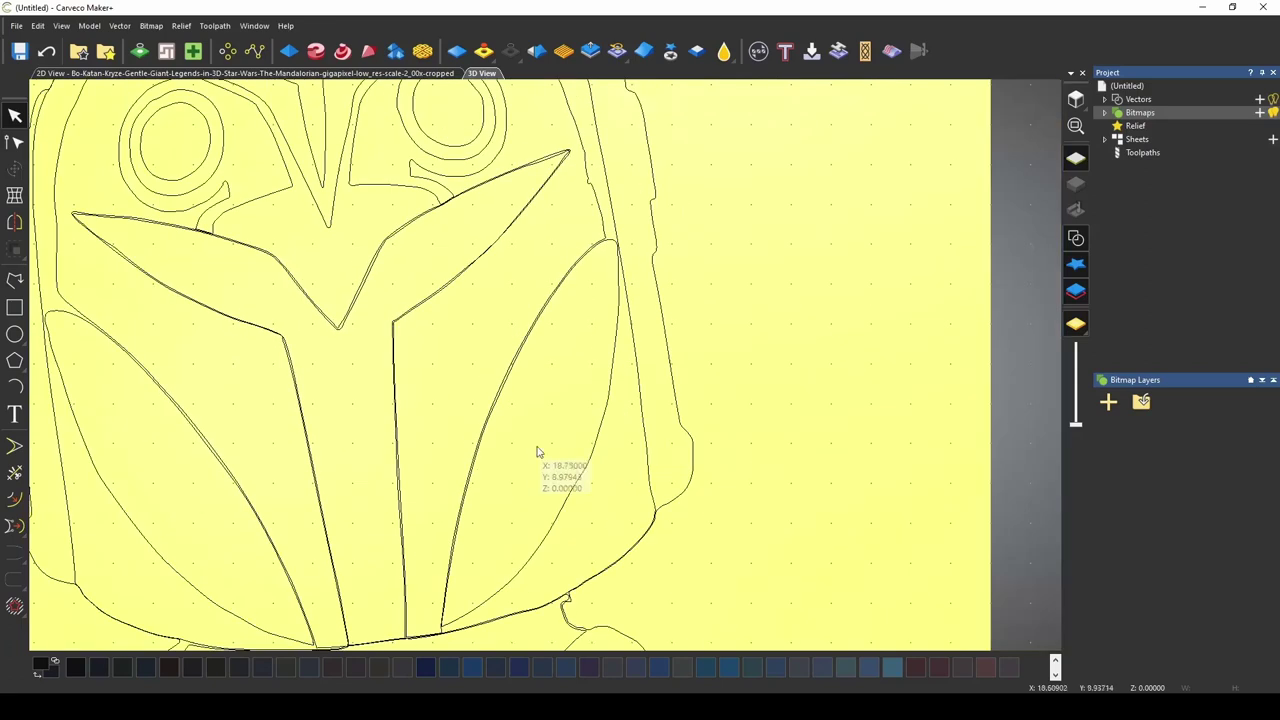
{"action": "scroll", "coordinate": [428, 424], "scroll_direction": "down", "scroll_amount": 3}
{"action": "left_click_drag", "start_coordinate": [409, 423], "coordinate": [540, 215]}
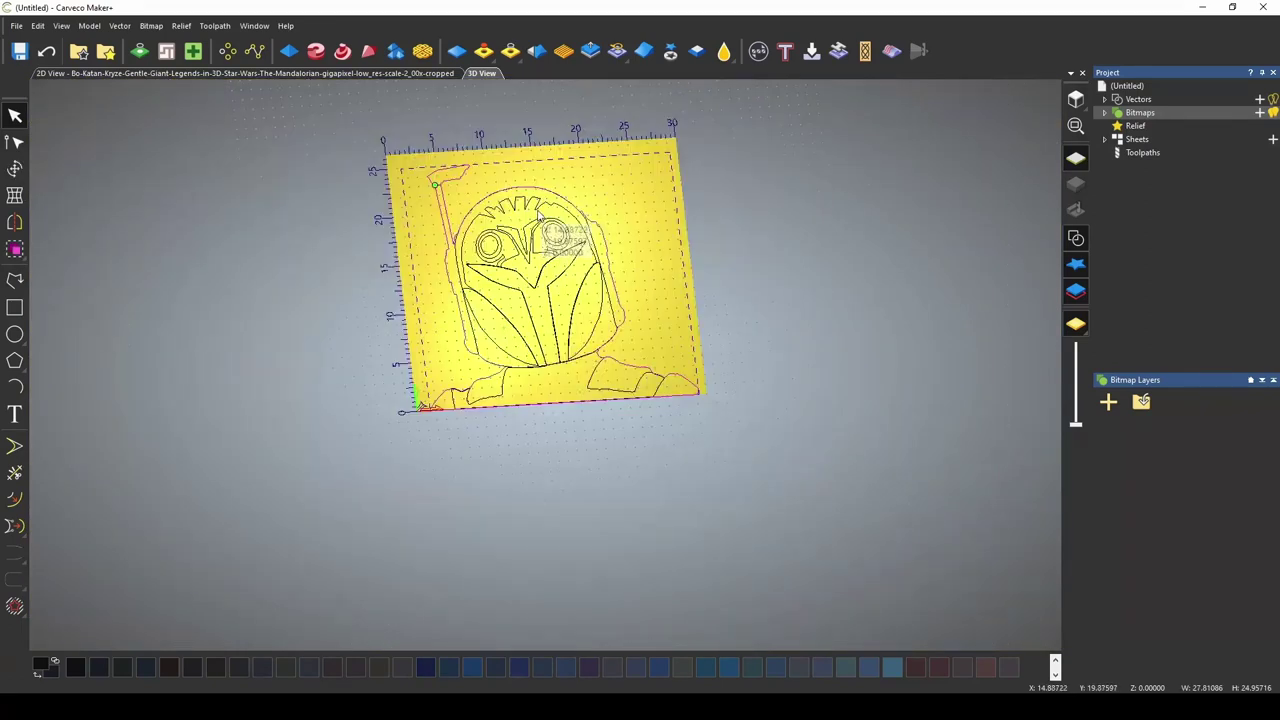
{"action": "left_click_drag", "start_coordinate": [628, 336], "coordinate": [676, 292]}
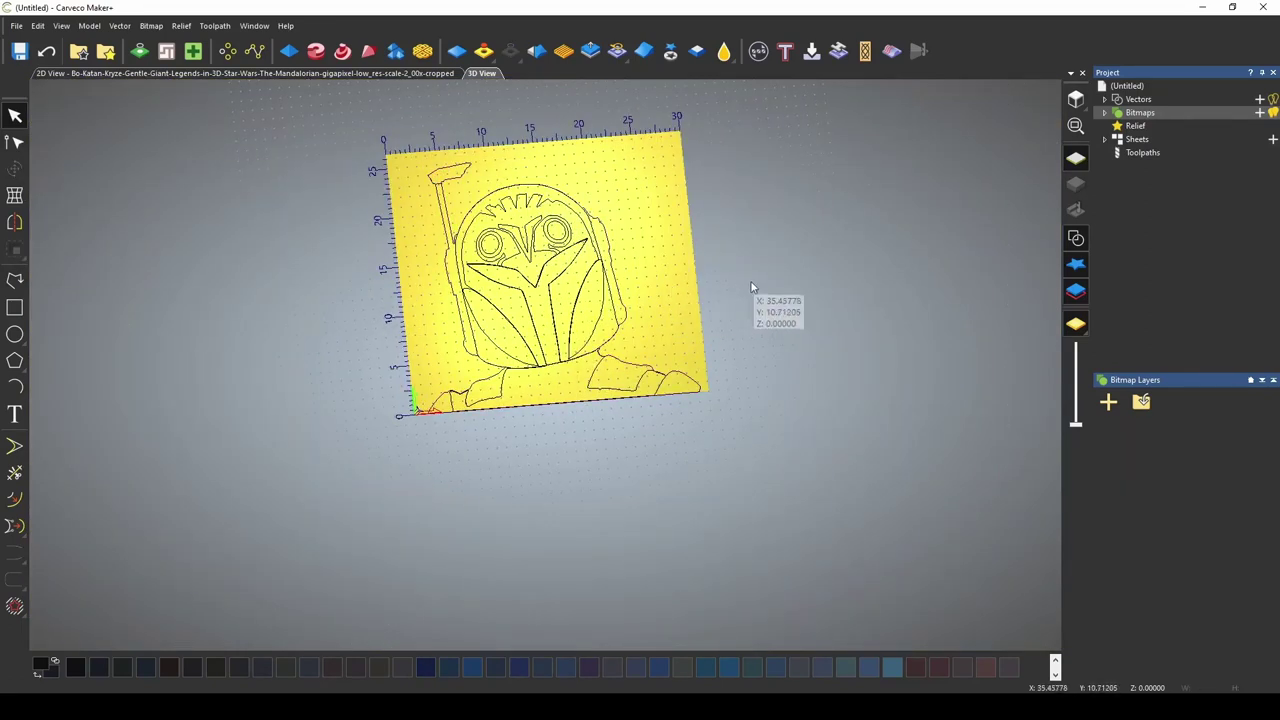
{"action": "left_click", "coordinate": [288, 51]}
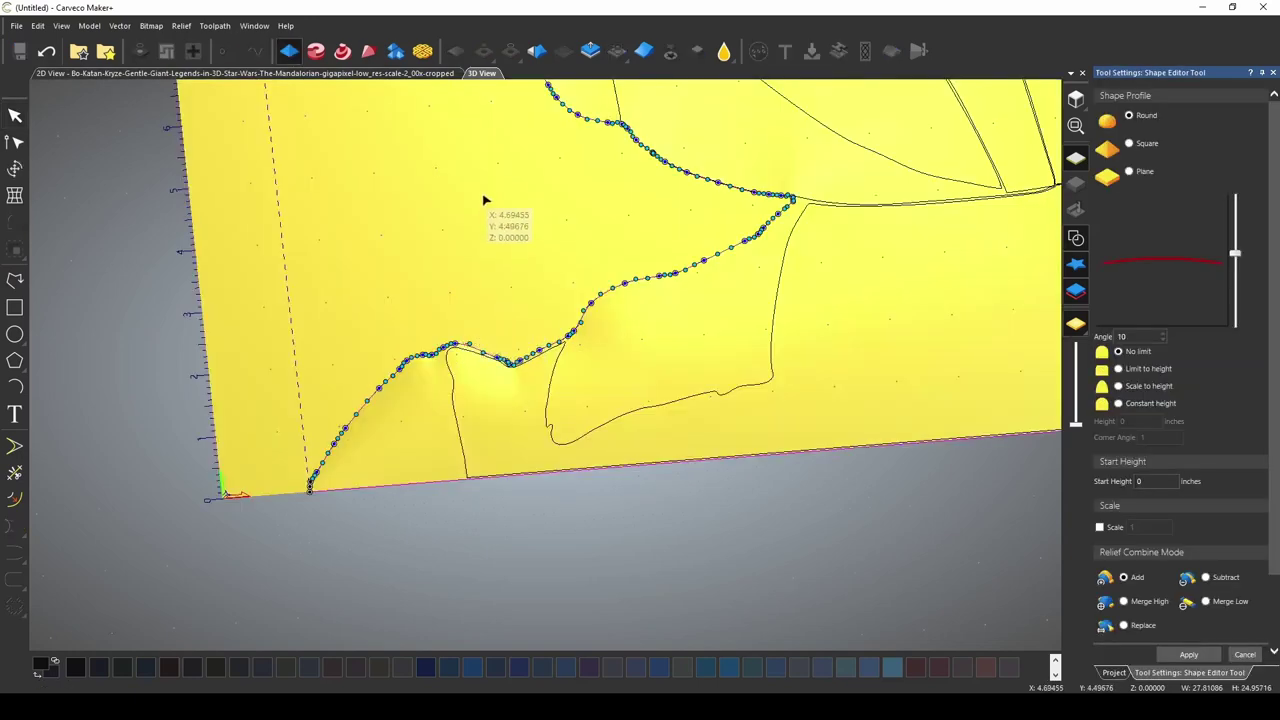
- Set the shape profile to Plane with a 0.25-inch start height
{"action": "left_click", "coordinate": [1138, 171]}
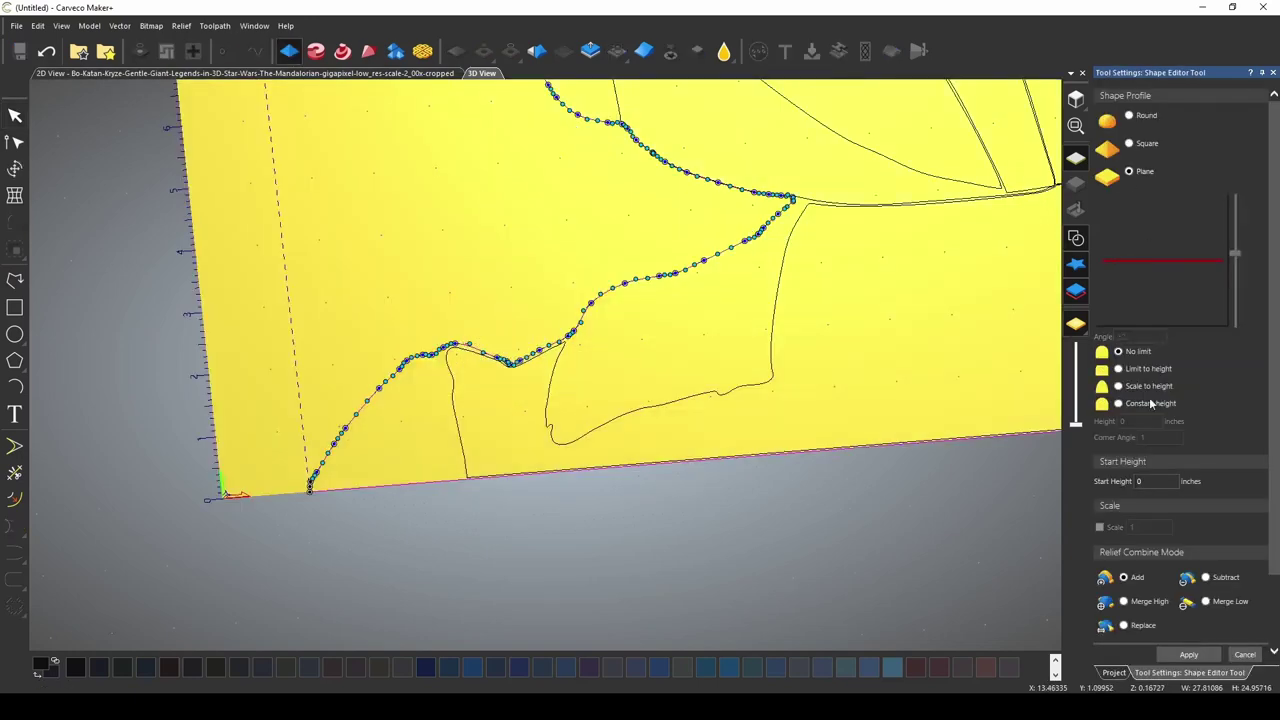
{"action": "left_click", "coordinate": [1142, 481]}
{"action": "type", "text": ".25"}
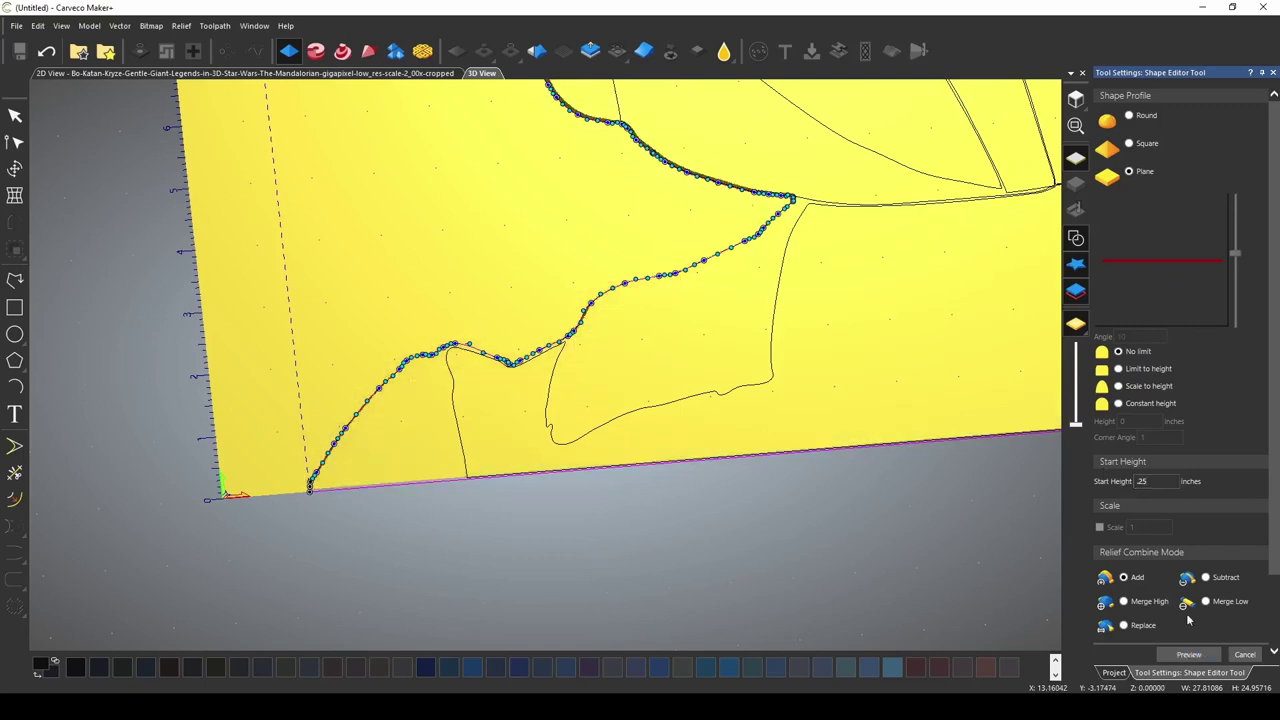
- Select the outline to preview it, fit the sheet in view, and switch the profile to Round
{"action": "scroll", "coordinate": [361, 494], "scroll_direction": "up", "scroll_amount": 2}
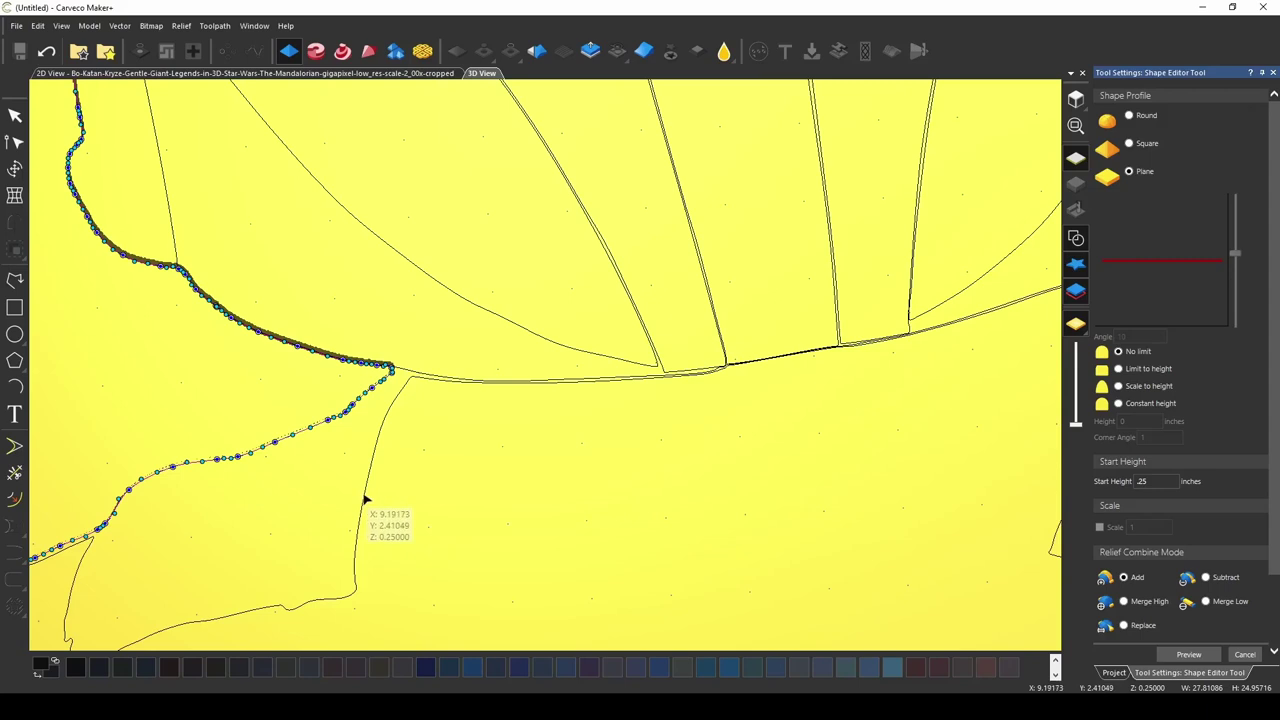
{"action": "left_click", "coordinate": [365, 500]}
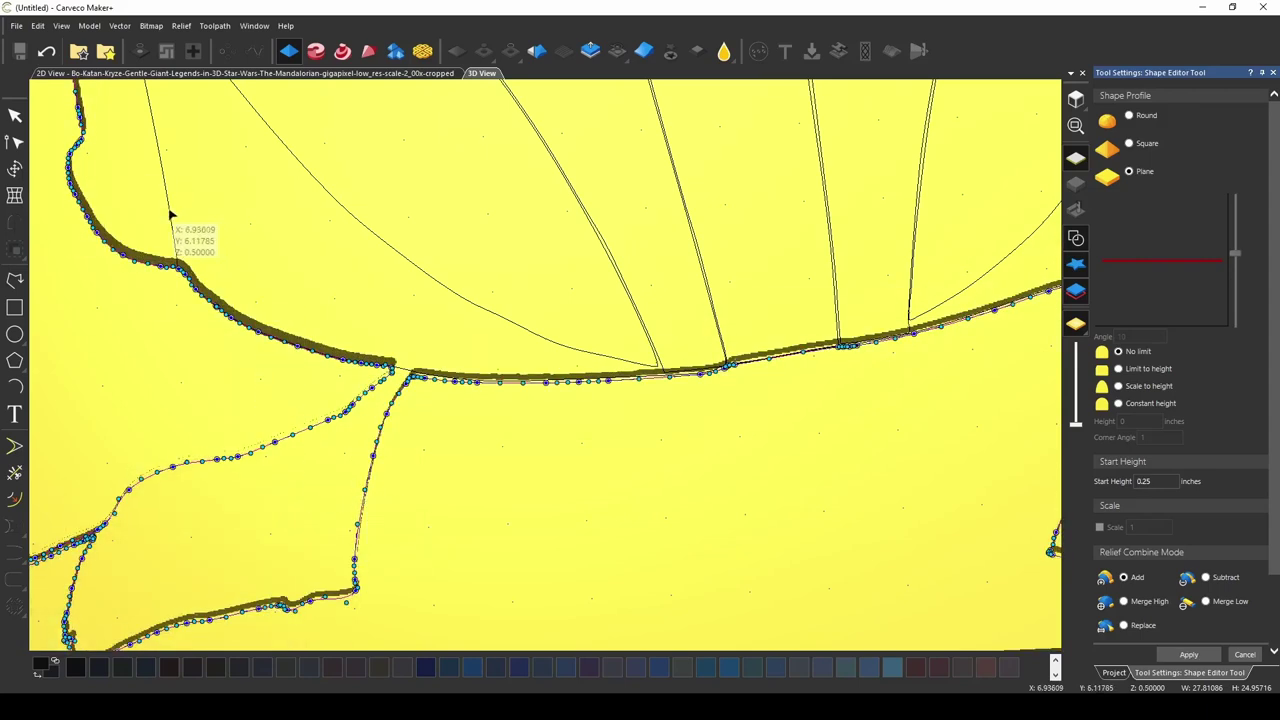
{"action": "scroll", "coordinate": [171, 215], "scroll_direction": "down", "scroll_amount": 2}
{"action": "scroll", "coordinate": [171, 220], "scroll_direction": "down", "scroll_amount": 1}
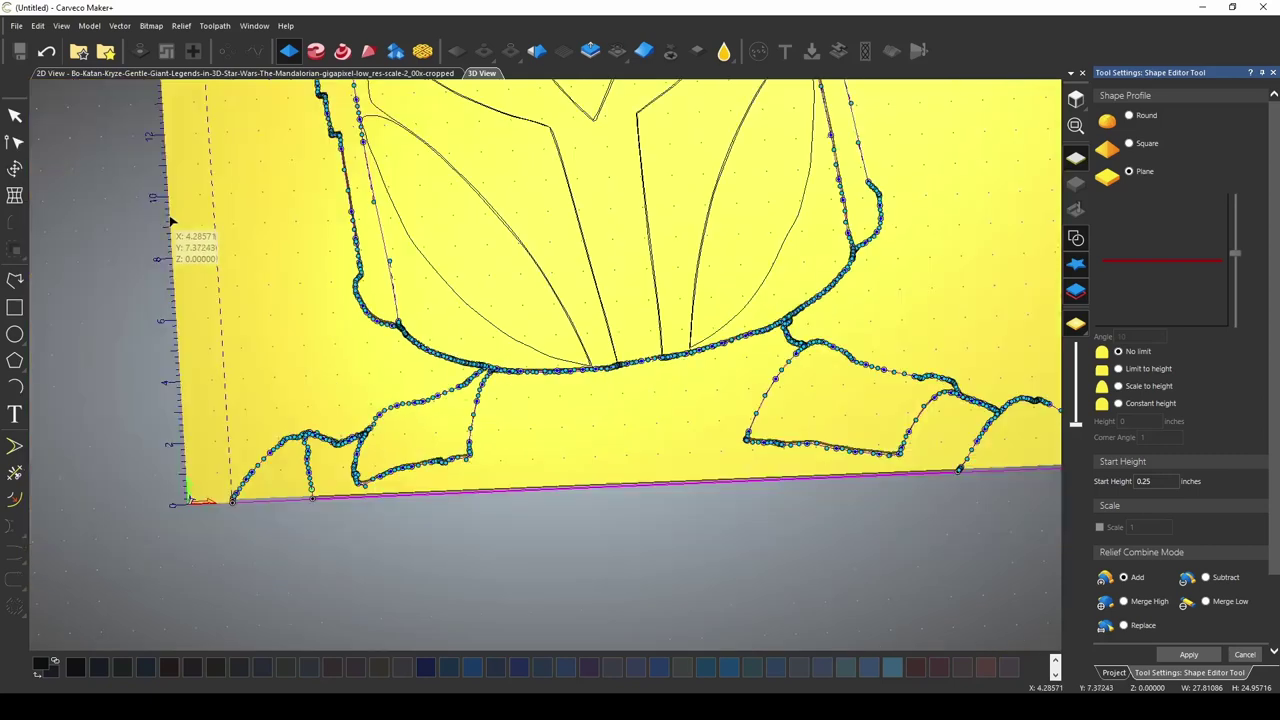
{"action": "left_click", "coordinate": [1075, 125]}
{"action": "left_click", "coordinate": [1129, 116]}
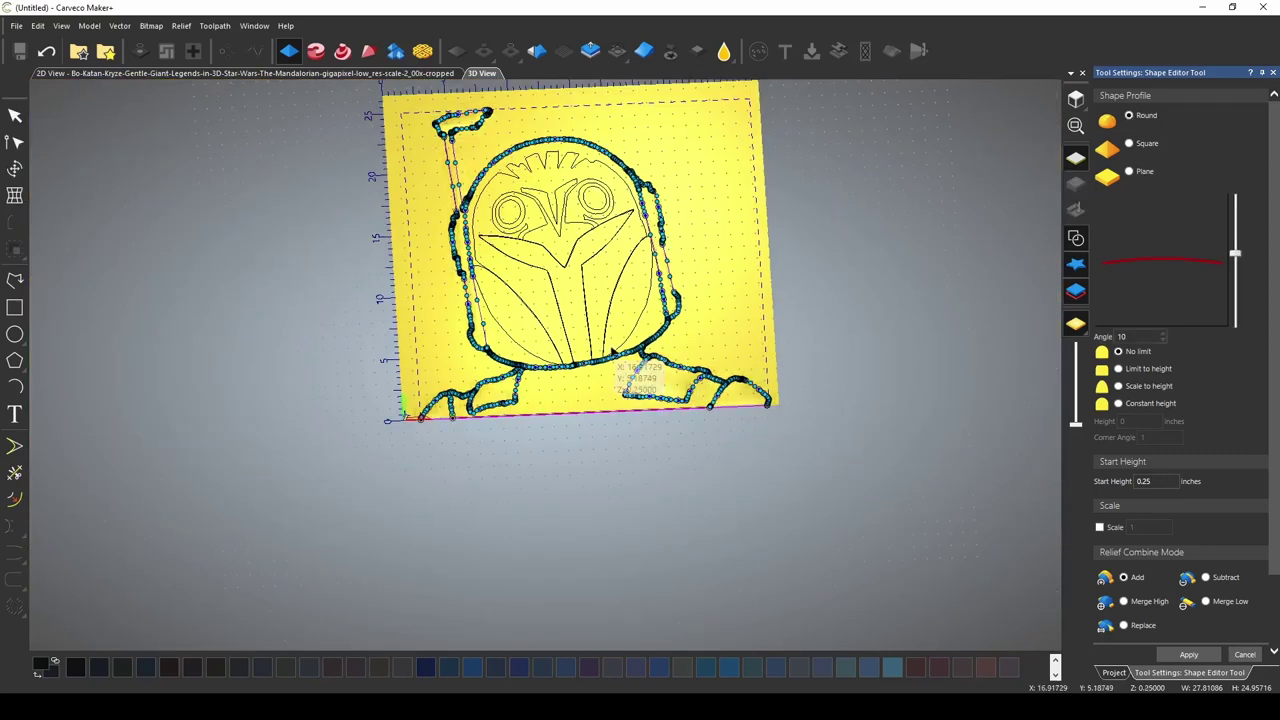
- Orbit and zoom to inspect the rounded helmet and shoulder shapes from oblique and near-flat angles
{"action": "scroll", "coordinate": [613, 355], "scroll_direction": "up", "scroll_amount": 3}
{"action": "scroll", "coordinate": [645, 330], "scroll_direction": "up", "scroll_amount": 3}
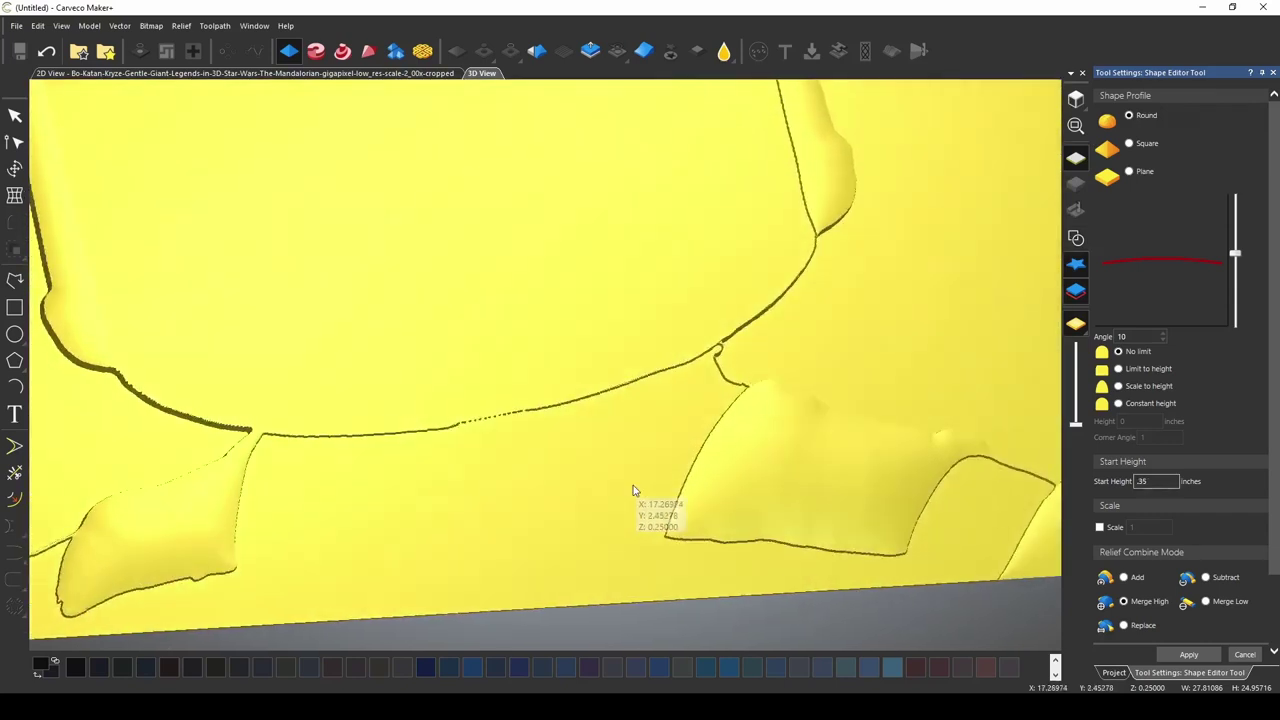
{"action": "mouse_move", "coordinate": [633, 490]}
{"action": "left_mouse_down"}
{"action": "mouse_move", "coordinate": [680, 334]}
{"action": "mouse_move", "coordinate": [700, 343]}
{"action": "mouse_move", "coordinate": [657, 453]}
{"action": "left_mouse_up"}
{"action": "scroll", "coordinate": [600, 440], "scroll_direction": "down", "scroll_amount": 2}
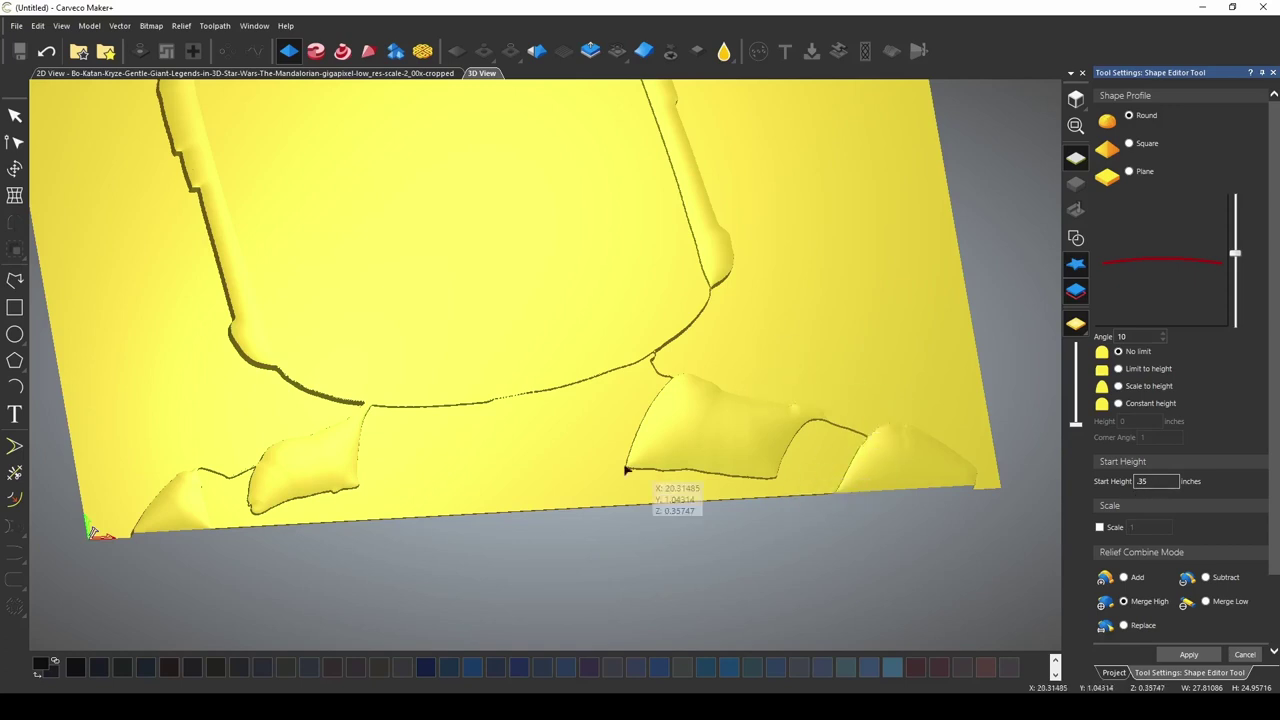
{"action": "scroll", "coordinate": [384, 462], "scroll_direction": "up", "scroll_amount": 2}
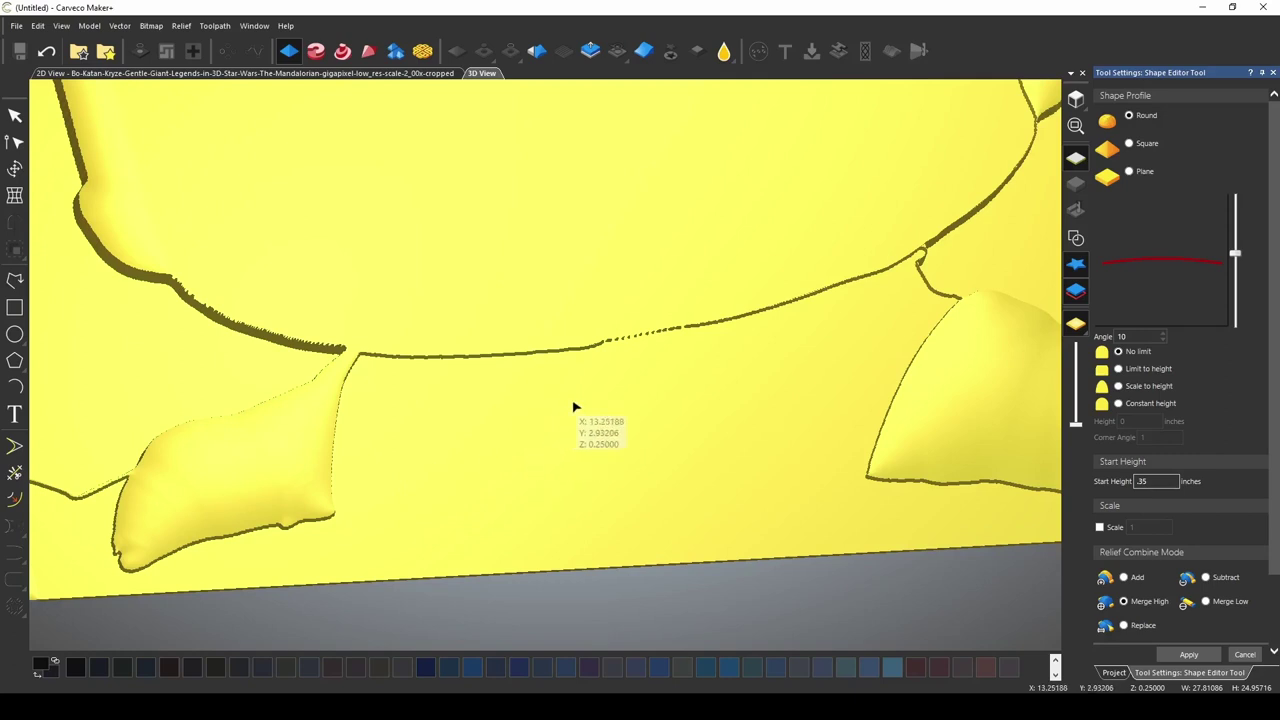
{"action": "scroll", "coordinate": [575, 407], "scroll_direction": "down", "scroll_amount": 2}
{"action": "mouse_move", "coordinate": [575, 407]}
{"action": "left_mouse_down"}
{"action": "mouse_move", "coordinate": [660, 366]}
{"action": "mouse_move", "coordinate": [700, 257]}
{"action": "mouse_move", "coordinate": [597, 443]}
{"action": "mouse_move", "coordinate": [337, 29]}
{"action": "mouse_move", "coordinate": [457, 185]}
{"action": "left_mouse_up"}
{"action": "scroll", "coordinate": [669, 305], "scroll_direction": "down", "scroll_amount": 2}
{"action": "scroll", "coordinate": [462, 218], "scroll_direction": "down", "scroll_amount": 1}
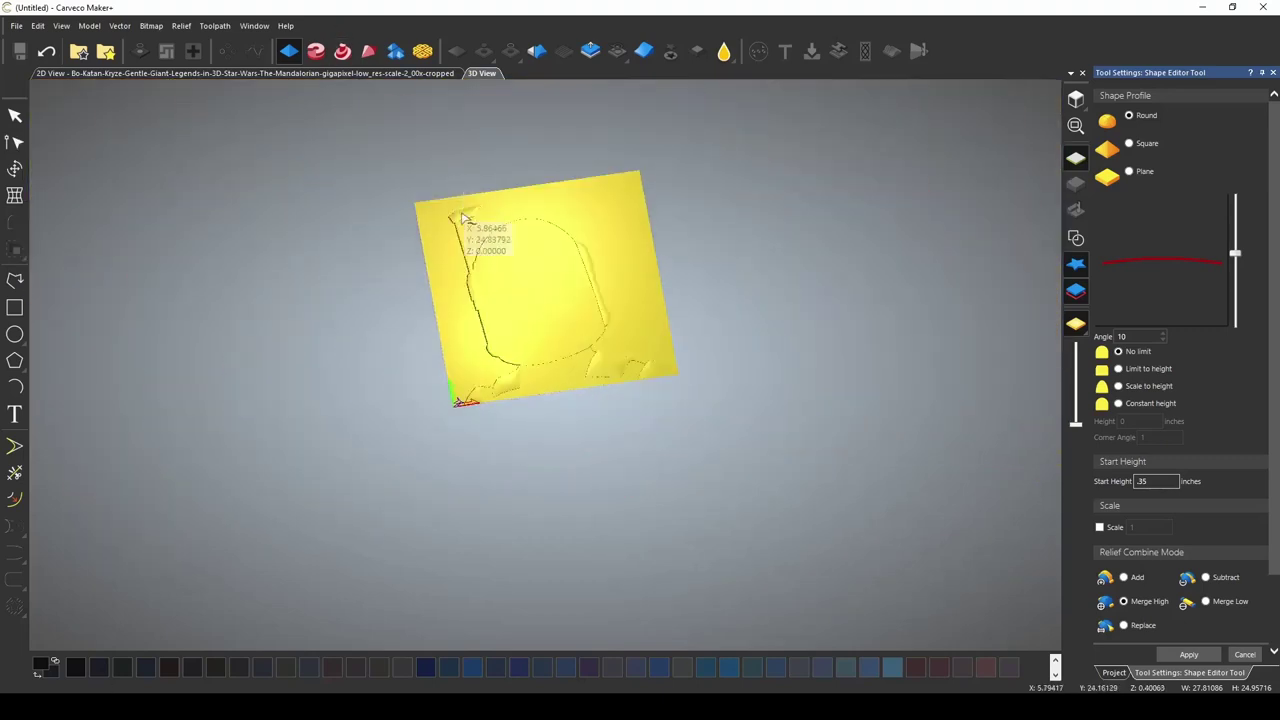
{"action": "scroll", "coordinate": [462, 218], "scroll_direction": "up", "scroll_amount": 3}
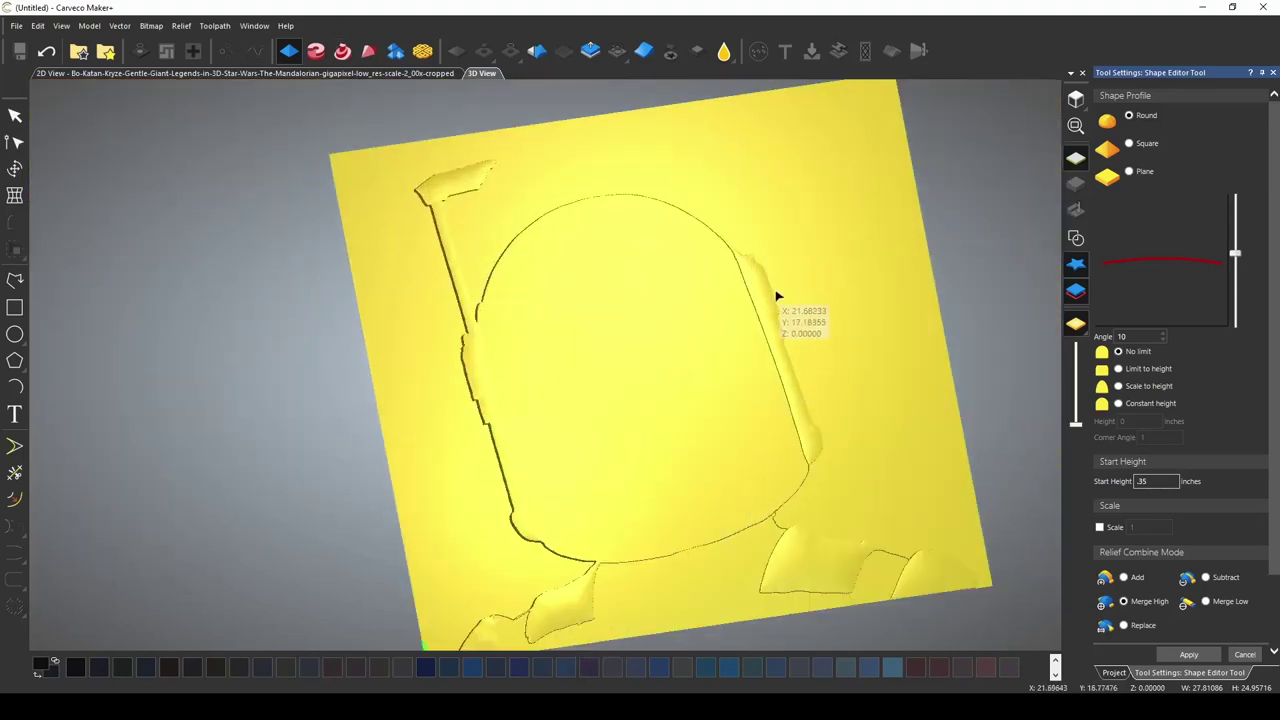
{"action": "mouse_move", "coordinate": [778, 296]}
{"action": "left_mouse_down"}
{"action": "mouse_move", "coordinate": [797, 343]}
{"action": "mouse_move", "coordinate": [646, 417]}
{"action": "mouse_move", "coordinate": [438, 334]}
{"action": "mouse_move", "coordinate": [586, 334]}
{"action": "mouse_move", "coordinate": [486, 323]}
{"action": "left_mouse_up"}
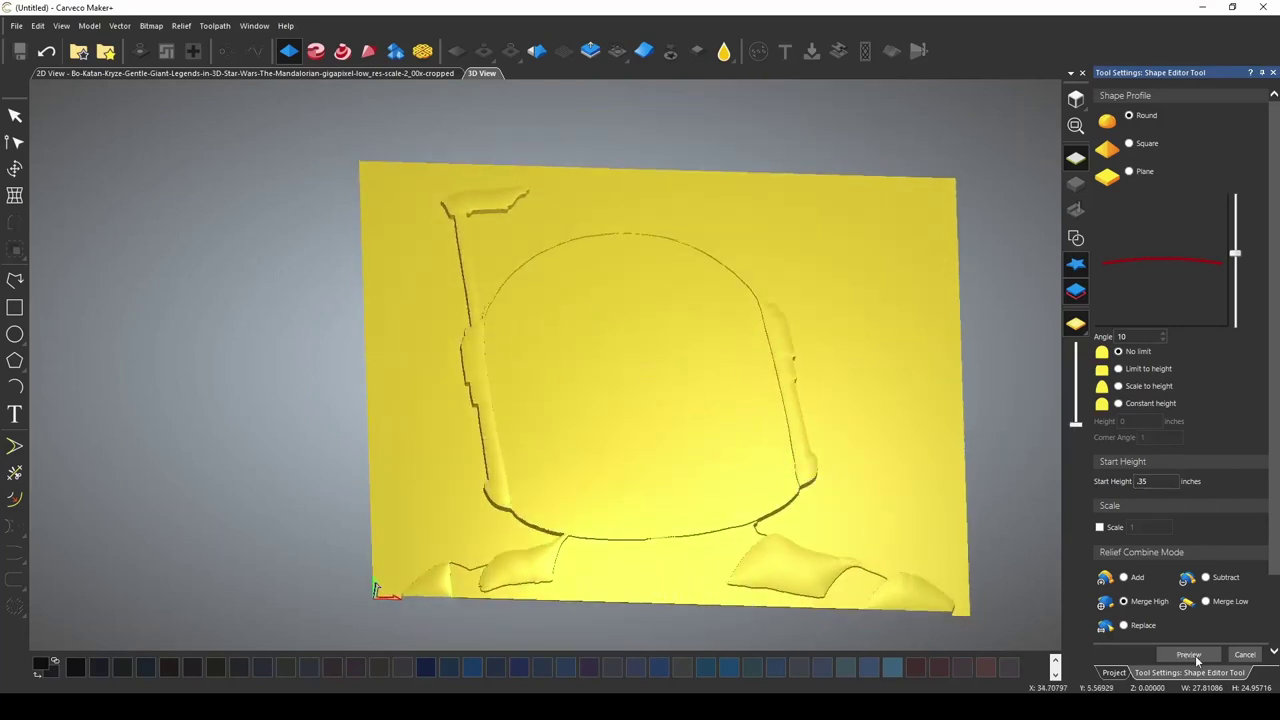
- Show the vector outlines on the 3D relief and zoom in on the helmet
{"action": "left_click", "coordinate": [1168, 650]}
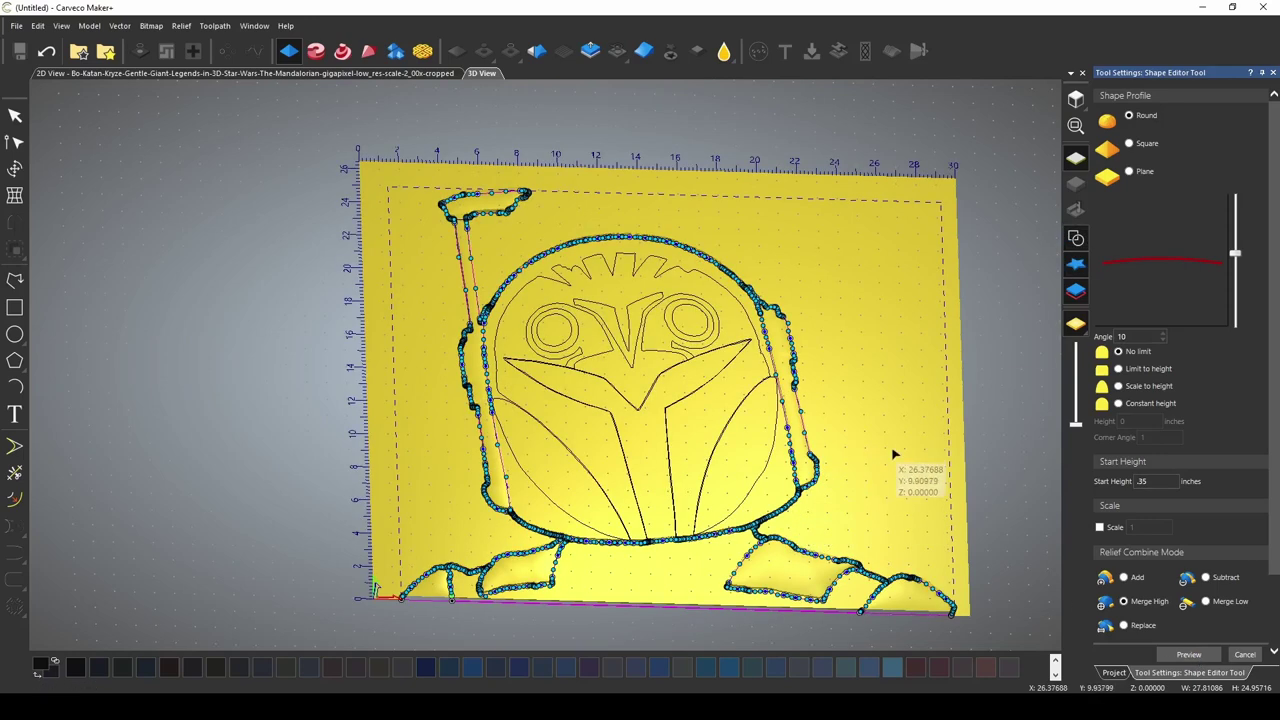
{"action": "scroll", "coordinate": [383, 470], "scroll_direction": "up", "scroll_amount": 5}
{"action": "scroll", "coordinate": [383, 470], "scroll_direction": "up", "scroll_amount": 2}
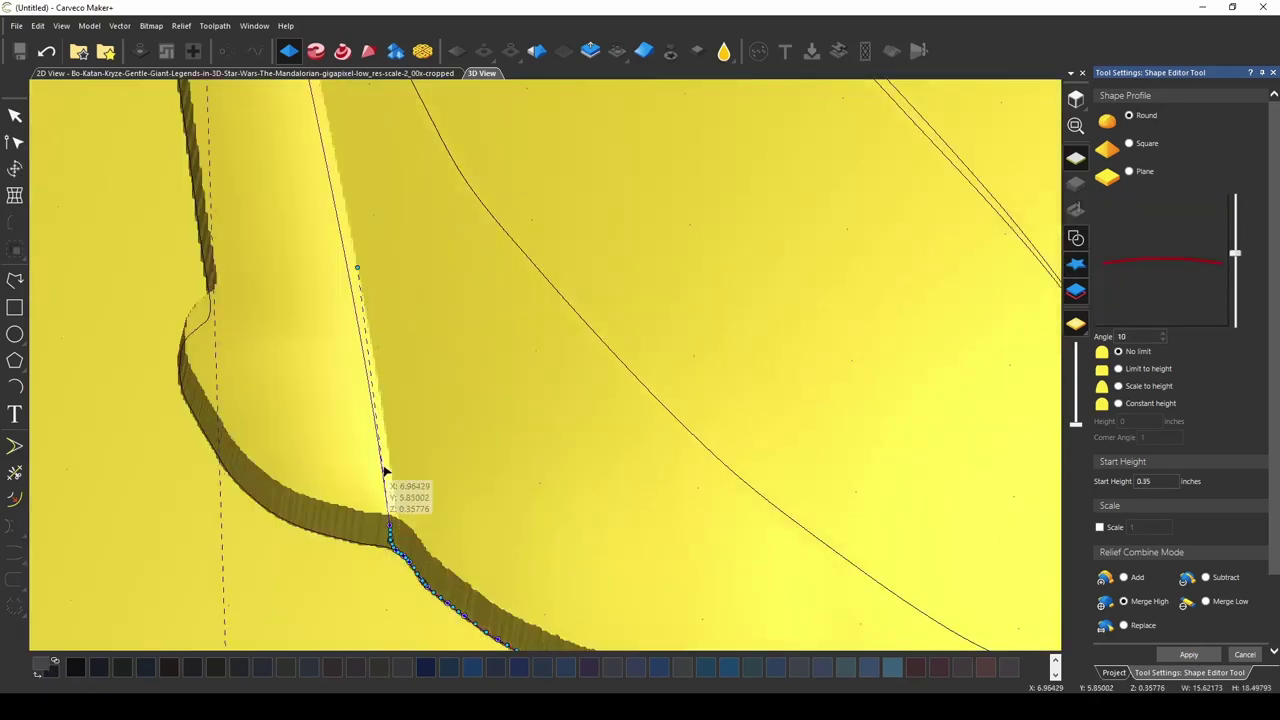
{"action": "scroll", "coordinate": [400, 478], "scroll_direction": "down", "scroll_amount": 2}
{"action": "scroll", "coordinate": [534, 456], "scroll_direction": "down", "scroll_amount": 1}
{"action": "scroll", "coordinate": [534, 456], "scroll_direction": "down", "scroll_amount": 1}
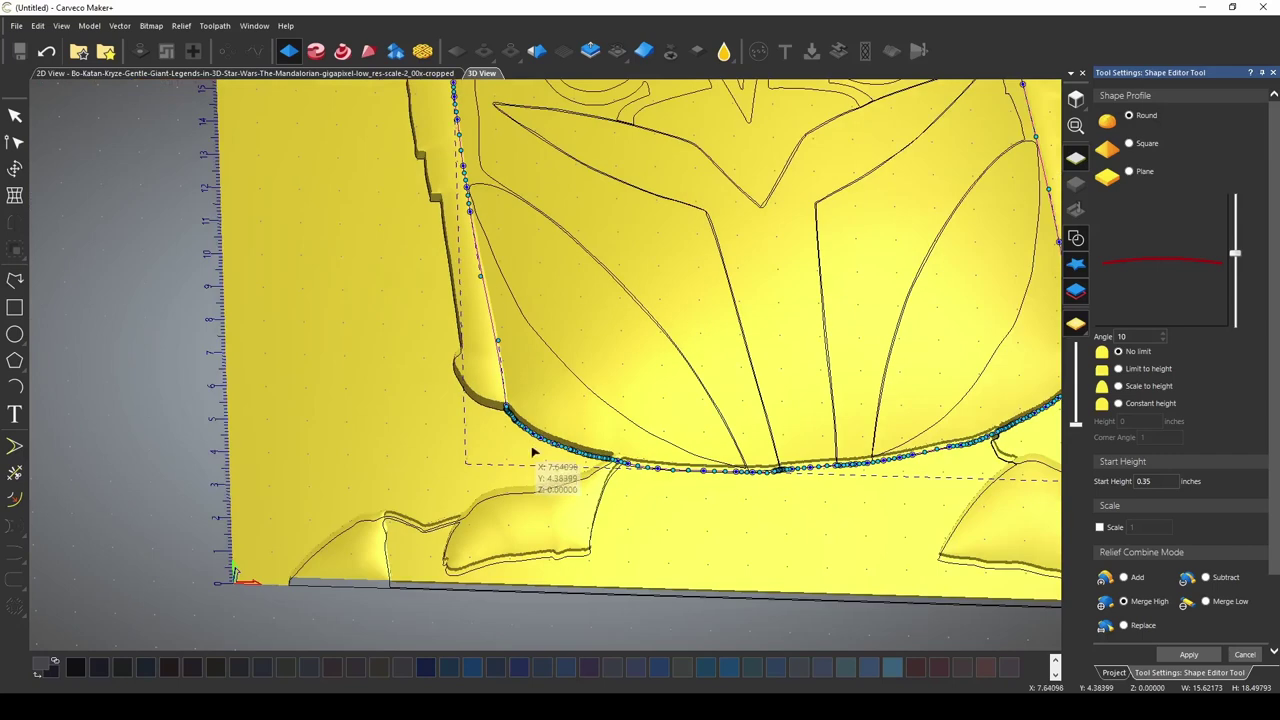
{"action": "scroll", "coordinate": [534, 456], "scroll_direction": "down", "scroll_amount": 2}
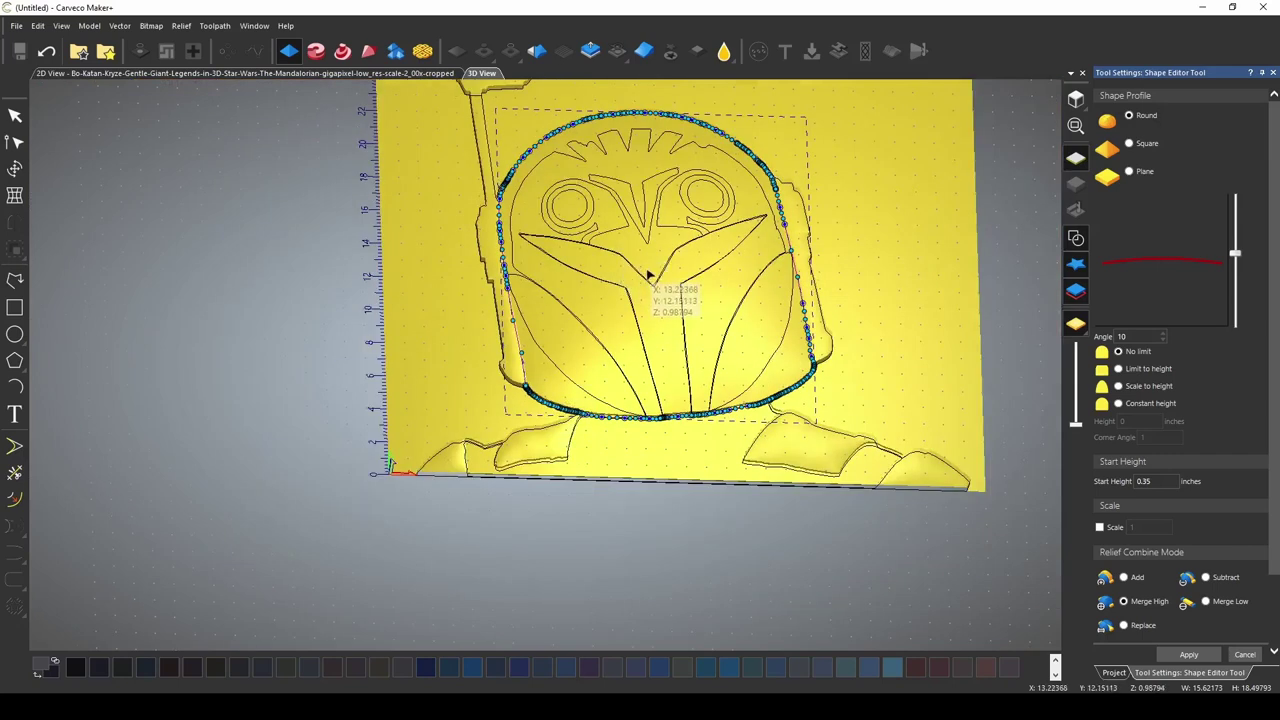
- Raise the helmet outline as a rounded dome at 38° angle and 0.35-inch start height
{"action": "left_click", "coordinate": [1103, 119]}
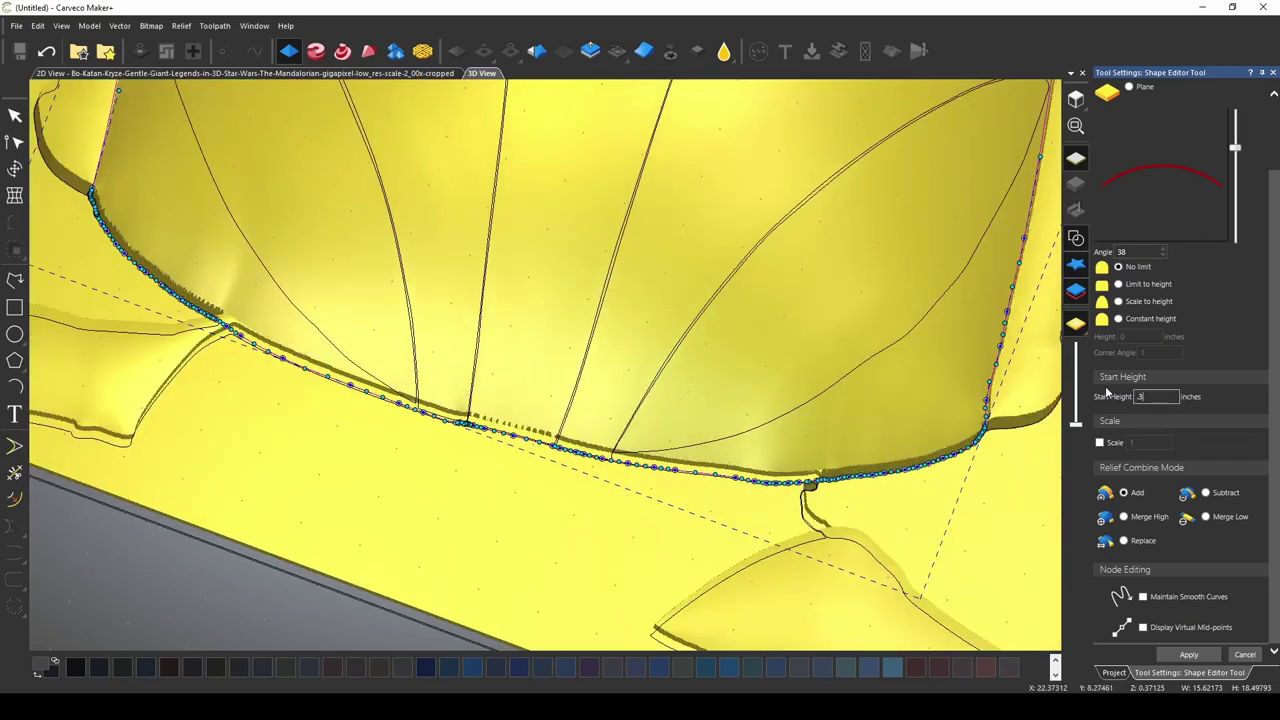
{"action": "type", "text": "5"}
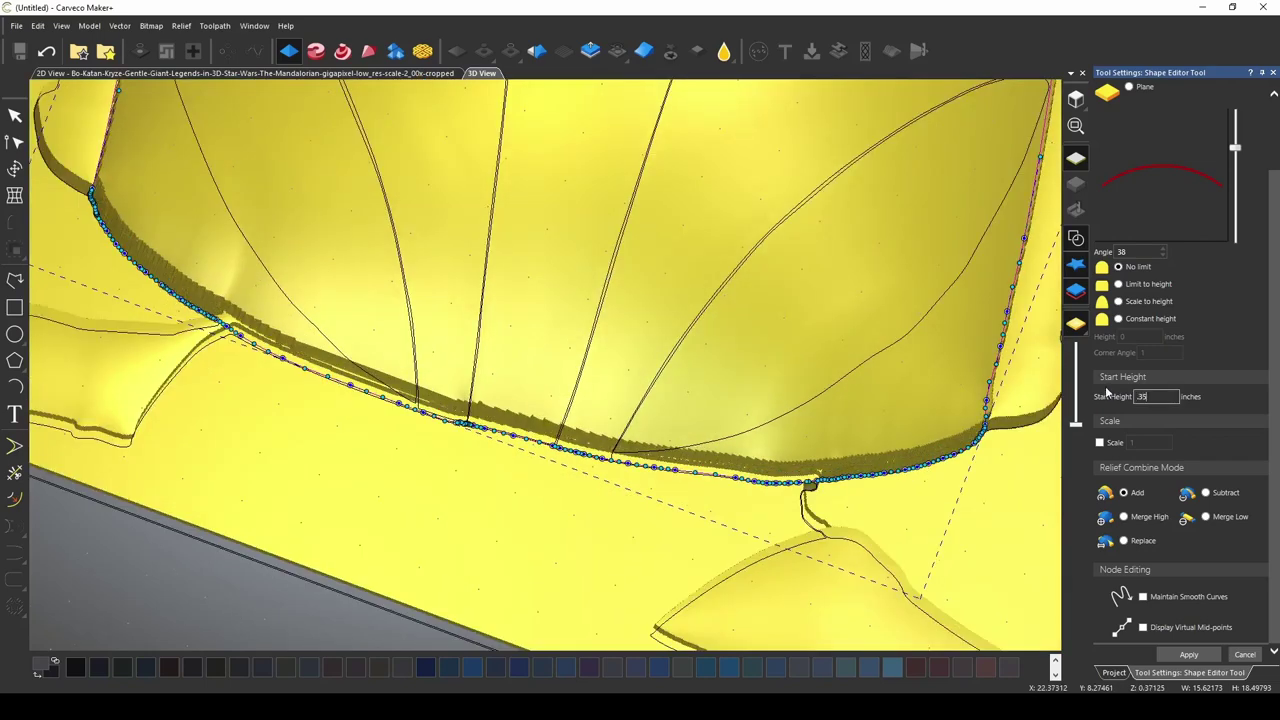
{"action": "scroll", "coordinate": [573, 262], "scroll_direction": "down", "scroll_amount": 3}
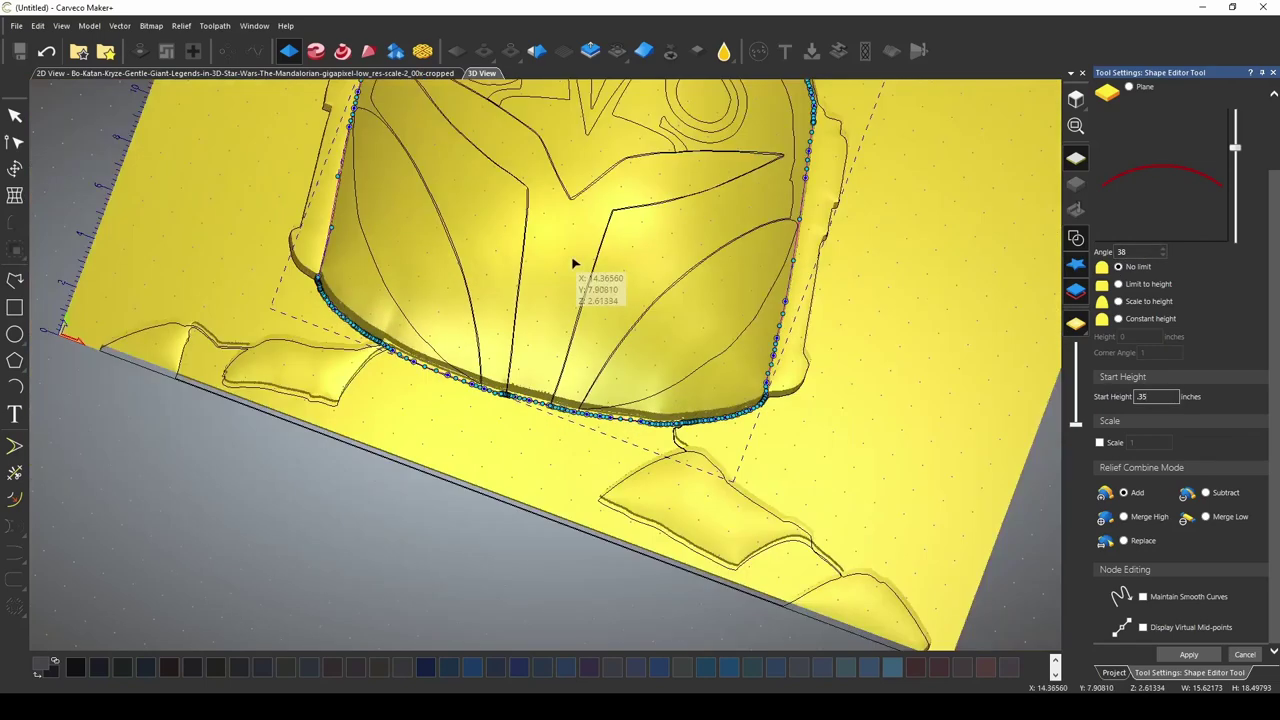
{"action": "mouse_move", "coordinate": [574, 264]}
{"action": "left_mouse_down"}
{"action": "mouse_move", "coordinate": [555, 347]}
{"action": "mouse_move", "coordinate": [578, 212]}
{"action": "left_mouse_up"}
{"action": "scroll", "coordinate": [578, 212], "scroll_direction": "up", "scroll_amount": 3}
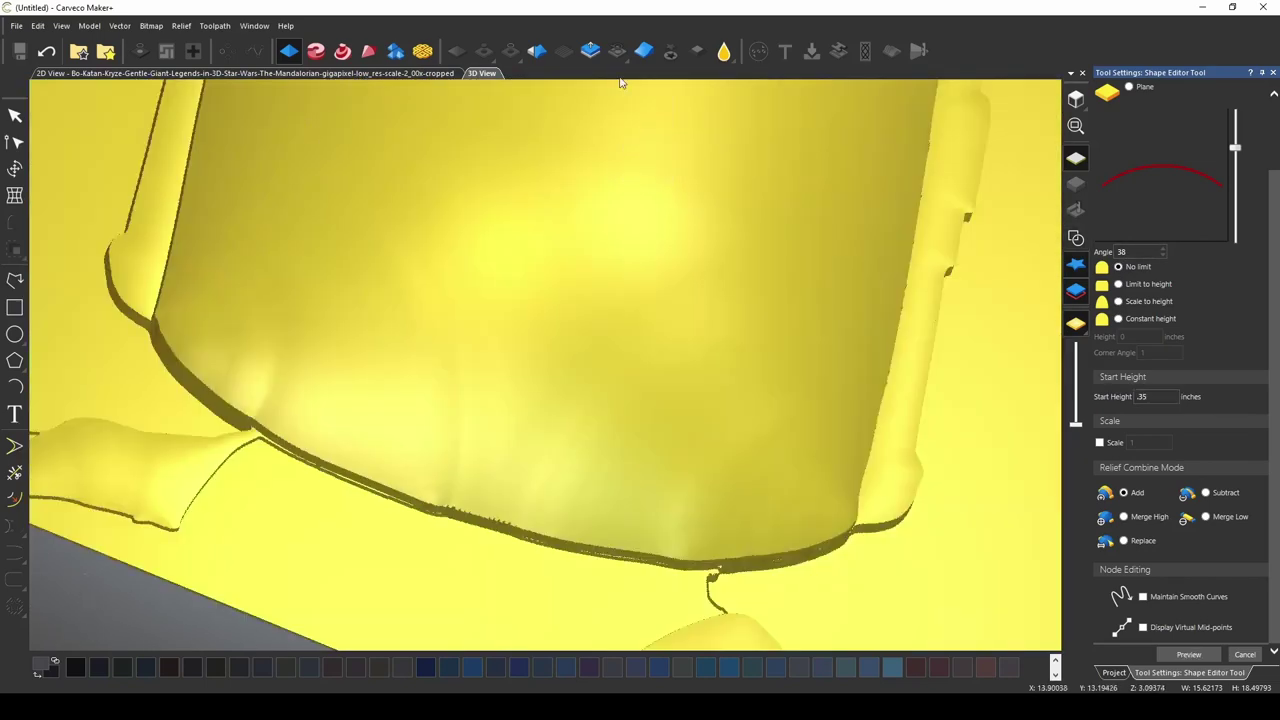
- Use the Deposit sculpting tool at 91-pixel radius and 1% strength around the dome's lower rim
{"action": "left_click", "coordinate": [724, 51]}
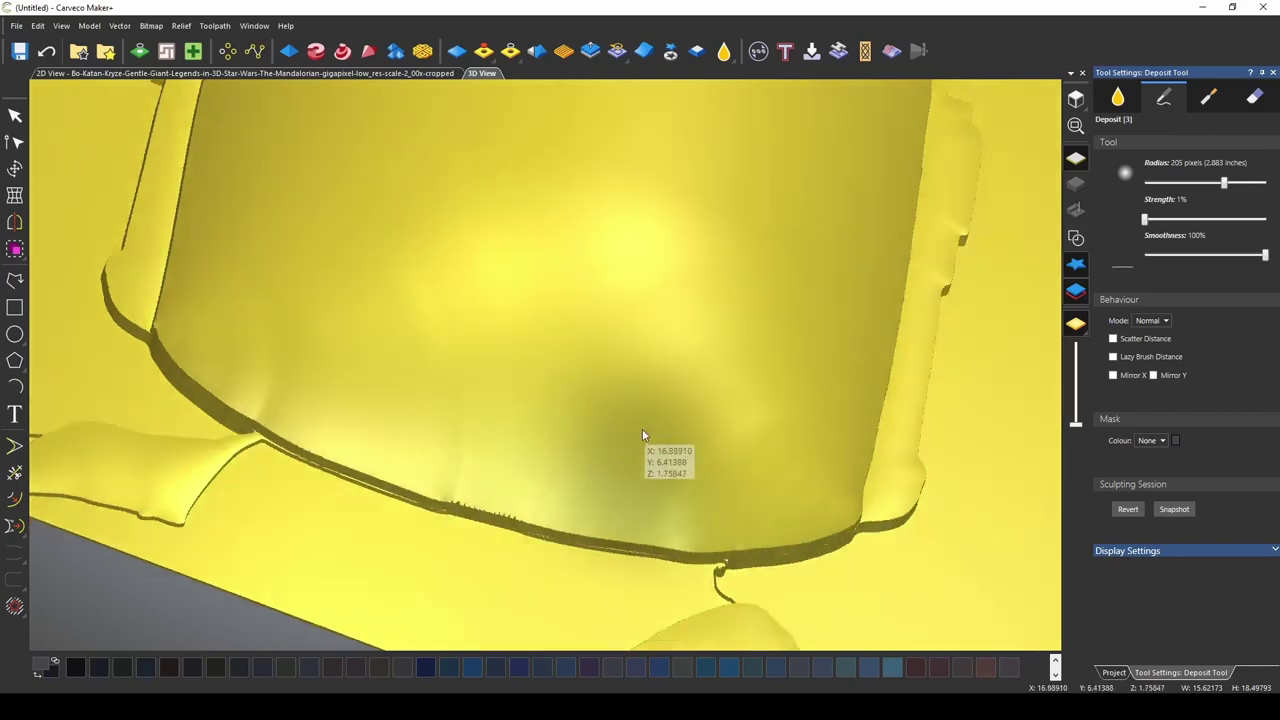
{"action": "mouse_move", "coordinate": [642, 435]}
{"action": "middle_mouse_down"}
{"action": "mouse_move", "coordinate": [700, 349]}
{"action": "mouse_move", "coordinate": [677, 377]}
{"action": "middle_mouse_up"}
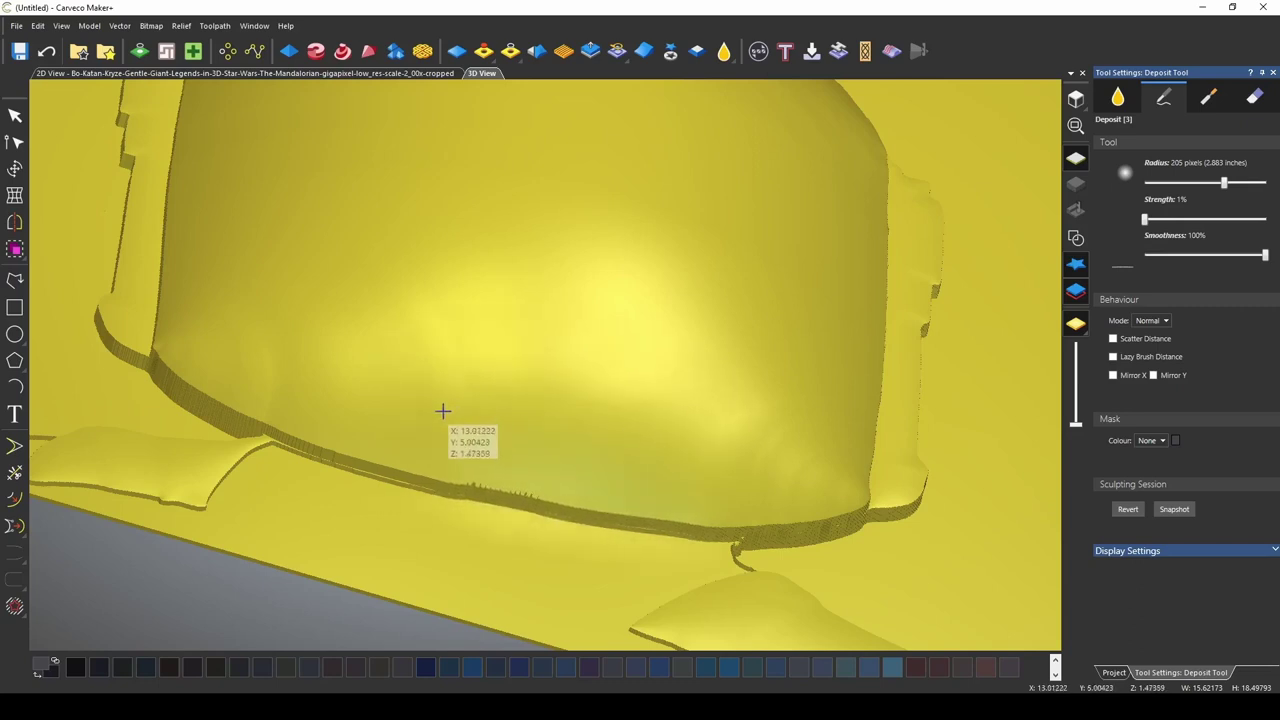
{"action": "middle_click_drag", "start_coordinate": [677, 514], "coordinate": [757, 623]}
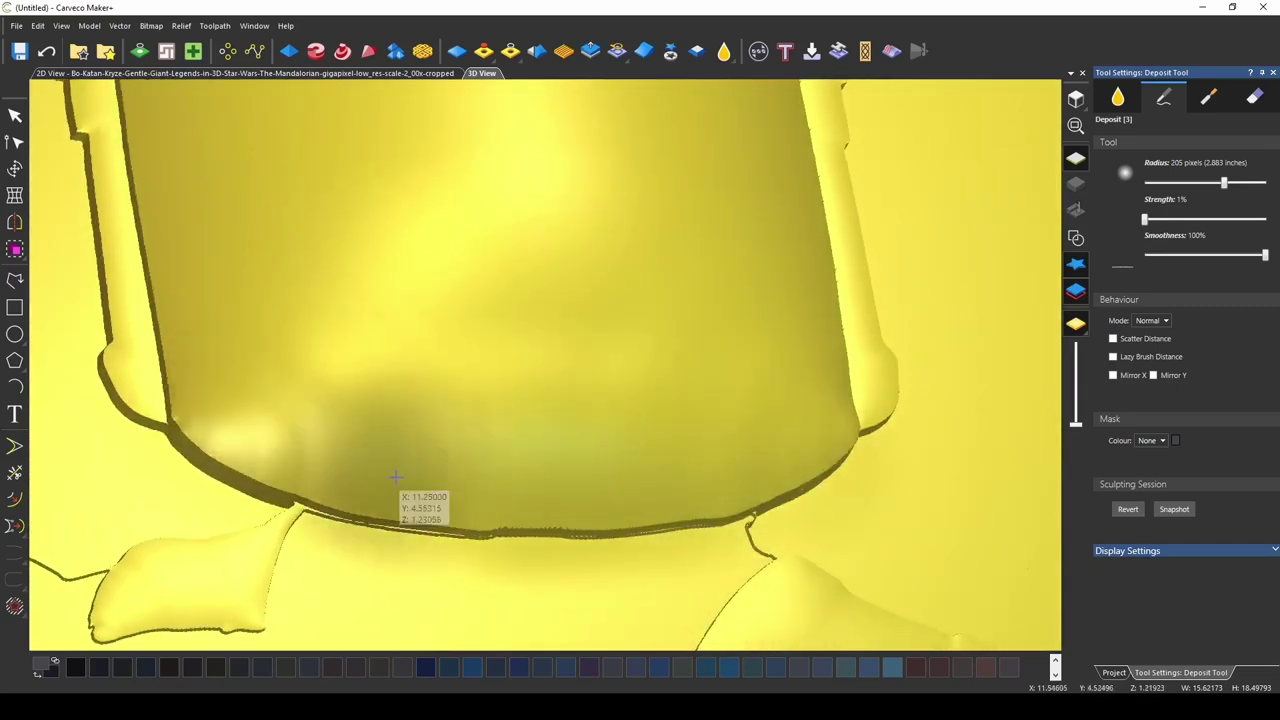
{"action": "mouse_move", "coordinate": [391, 480]}
{"action": "middle_mouse_down"}
{"action": "mouse_move", "coordinate": [657, 250]}
{"action": "mouse_move", "coordinate": [577, 375]}
{"action": "mouse_move", "coordinate": [420, 443]}
{"action": "middle_mouse_up"}
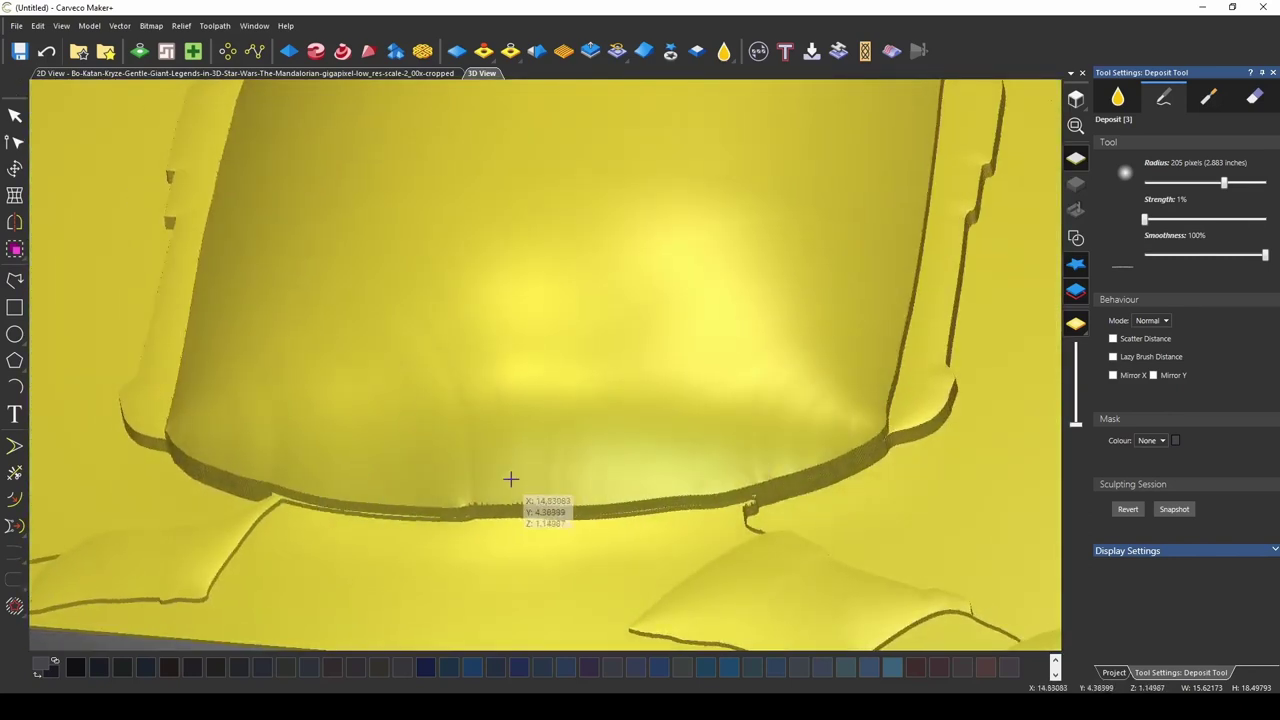
{"action": "middle_click_drag", "start_coordinate": [686, 514], "coordinate": [784, 378]}
{"action": "scroll", "coordinate": [784, 378], "scroll_direction": "up", "scroll_amount": 5}
{"action": "middle_click_drag", "start_coordinate": [943, 509], "coordinate": [629, 451]}
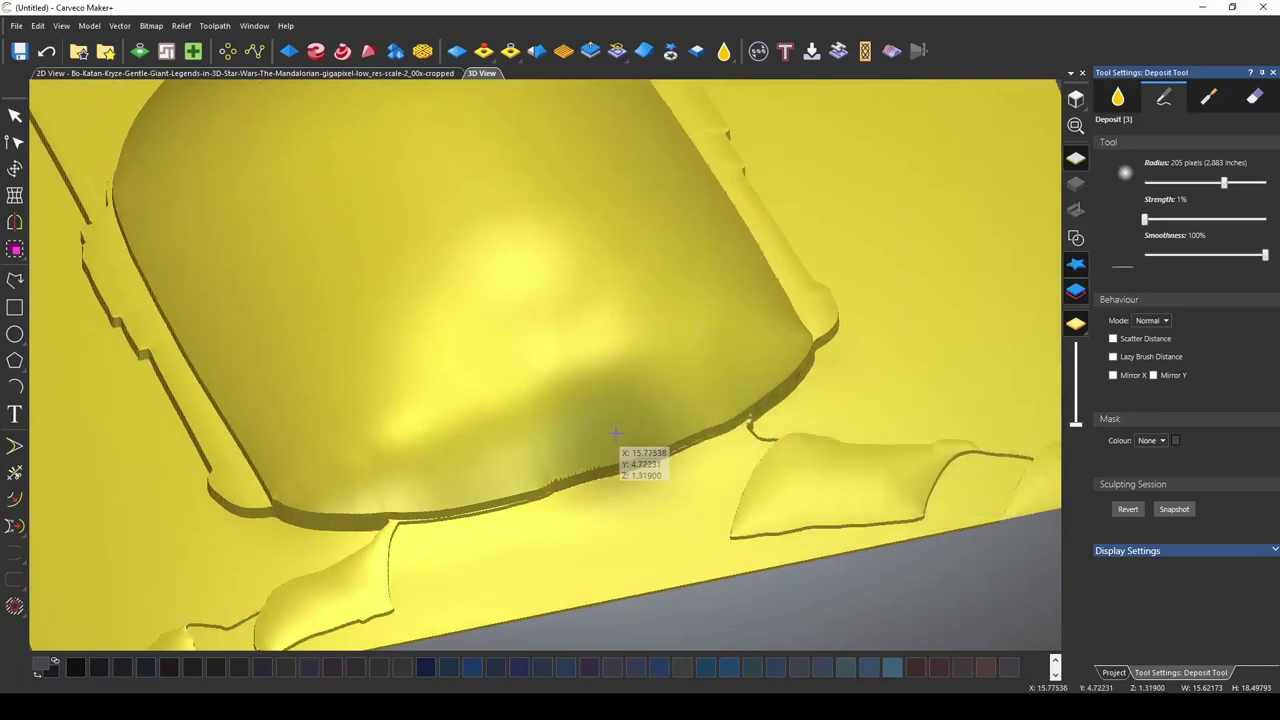
{"action": "scroll", "coordinate": [614, 537], "scroll_direction": "up", "scroll_amount": 2}
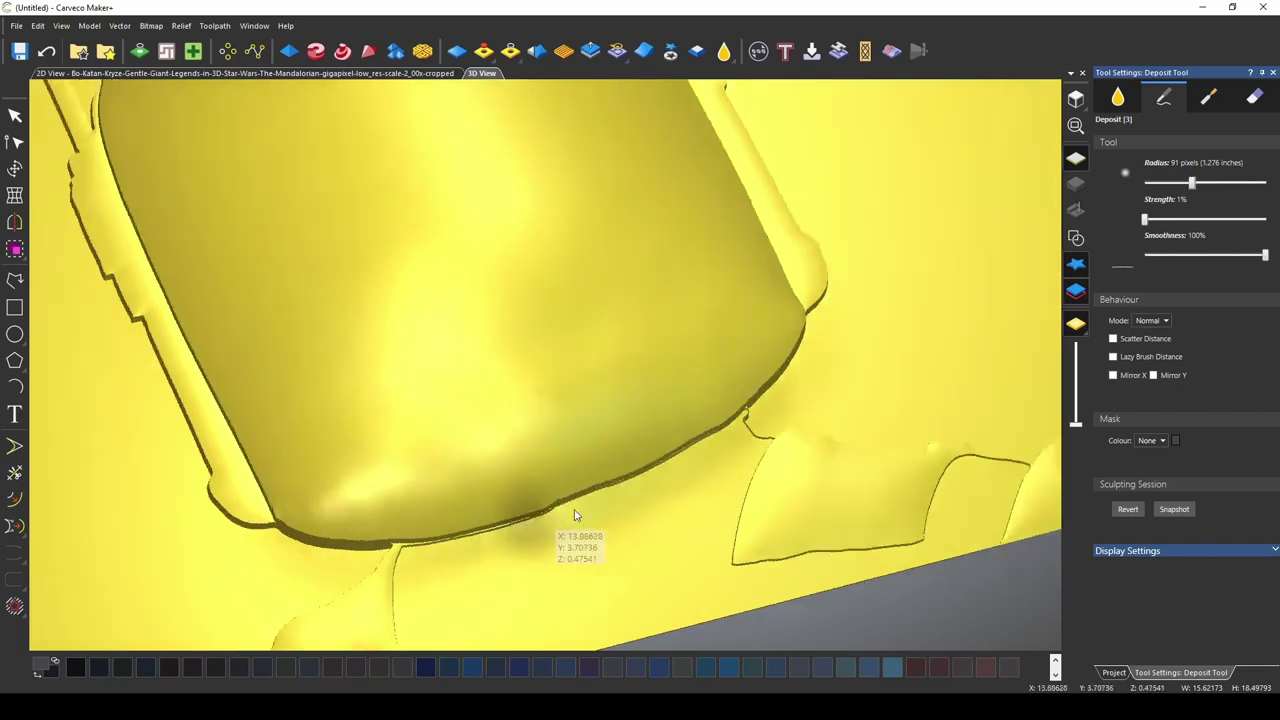
{"action": "scroll", "coordinate": [563, 523], "scroll_direction": "down", "scroll_amount": 3}
{"action": "mouse_move", "coordinate": [563, 523]}
{"action": "middle_mouse_down"}
{"action": "mouse_move", "coordinate": [791, 420]}
{"action": "mouse_move", "coordinate": [829, 491]}
{"action": "middle_mouse_up"}
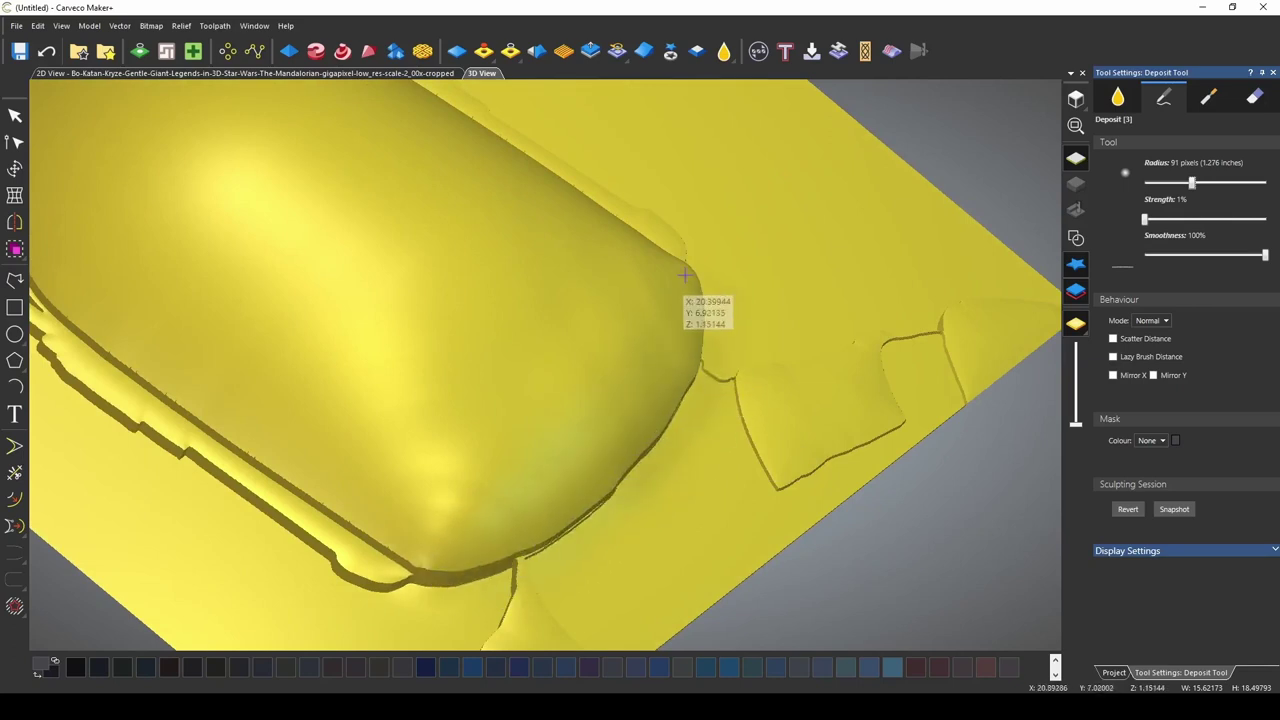
{"action": "mouse_move", "coordinate": [775, 494]}
{"action": "middle_mouse_down"}
{"action": "mouse_move", "coordinate": [557, 520]}
{"action": "mouse_move", "coordinate": [471, 434]}
{"action": "mouse_move", "coordinate": [271, 457]}
{"action": "middle_mouse_up"}
{"action": "scroll", "coordinate": [476, 405], "scroll_direction": "down", "scroll_amount": 5}
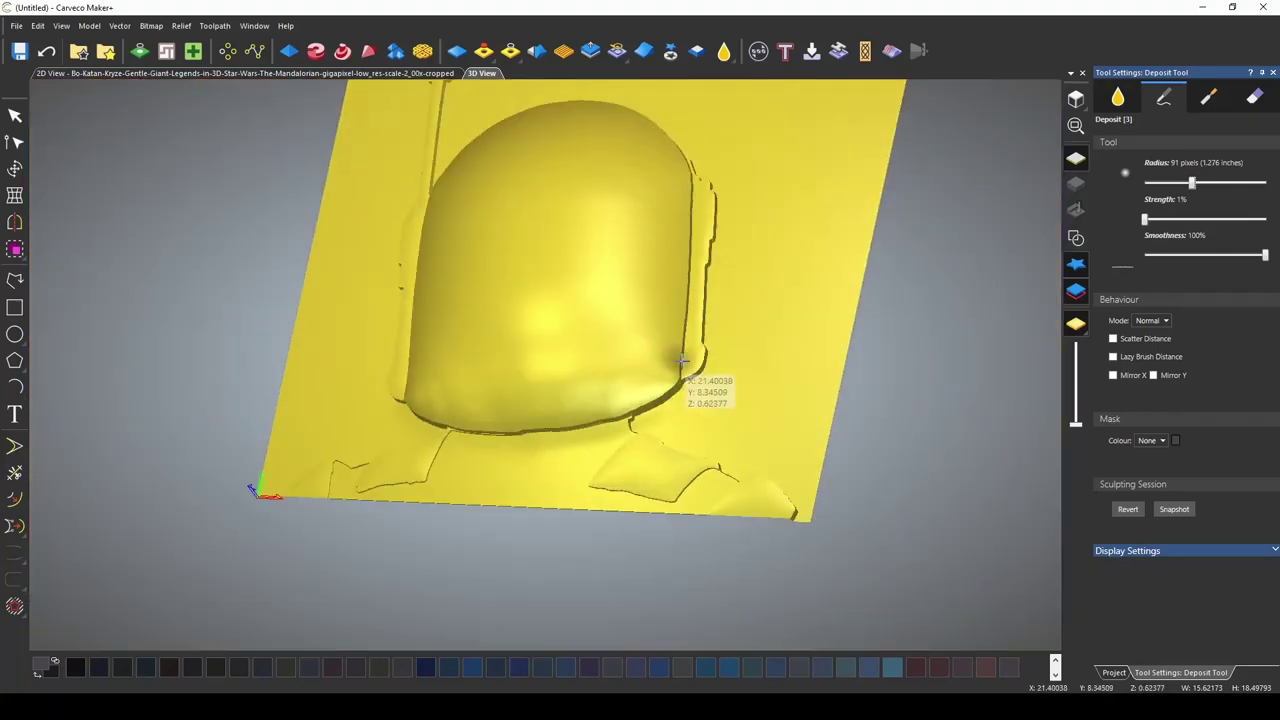
{"action": "scroll", "coordinate": [700, 380], "scroll_direction": "up", "scroll_amount": 5}
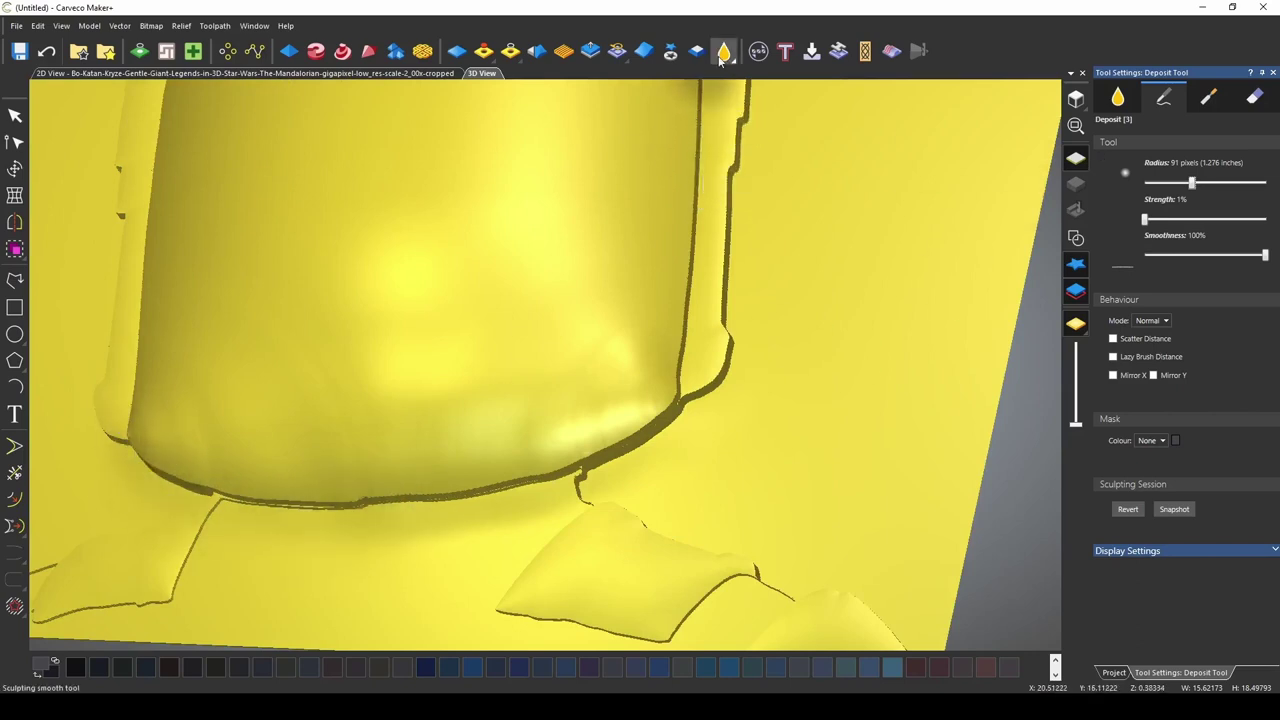
- Apply Whole Relief smoothing at 71% strength, then redisplay the vector outlines
{"action": "left_click", "coordinate": [536, 55]}
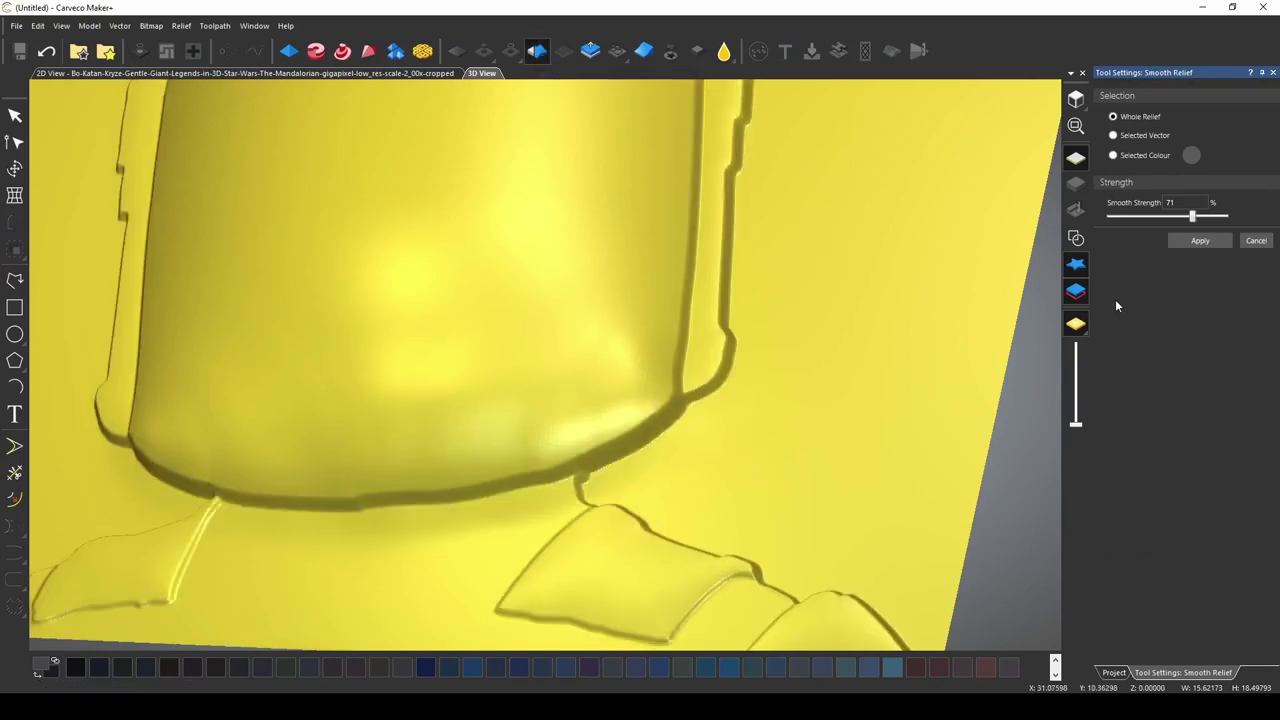
{"action": "left_click", "coordinate": [1199, 241]}
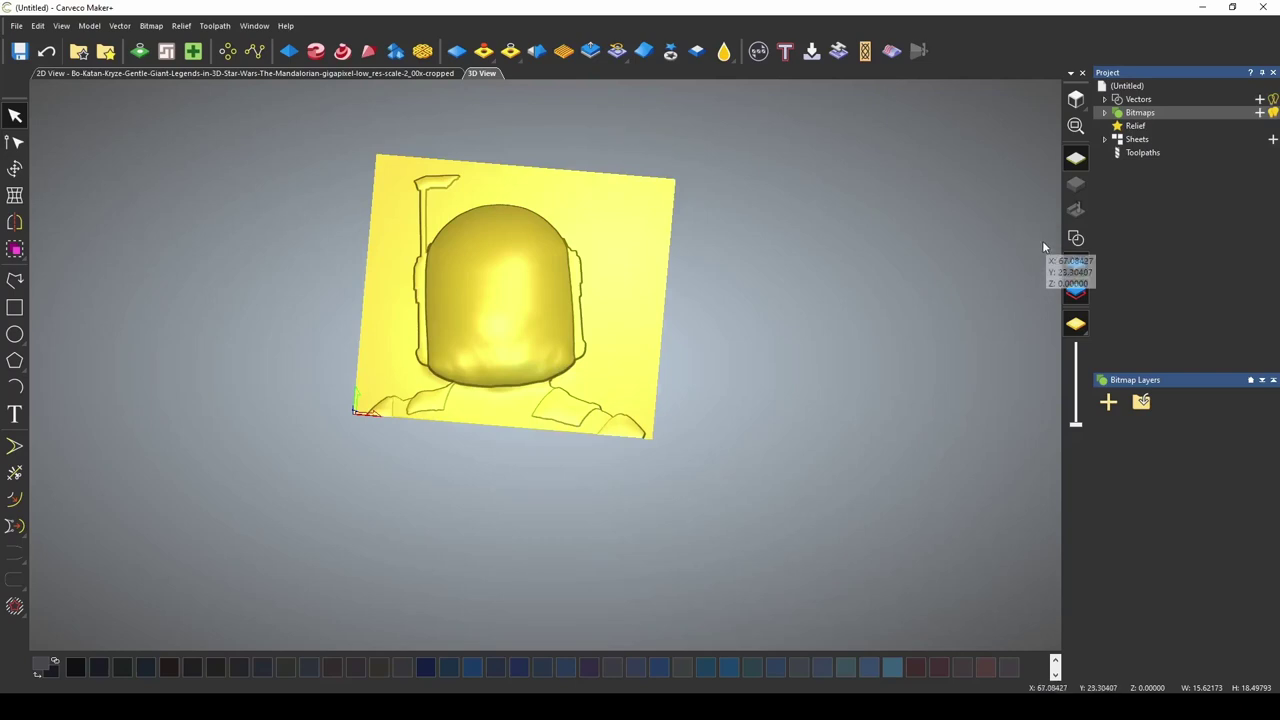
{"action": "left_click", "coordinate": [1076, 238]}
- Subtract the two leaf, V and top visor outlines as Round grooves at angle 10, 0.45-inch start height
{"action": "double_click", "coordinate": [570, 360]}
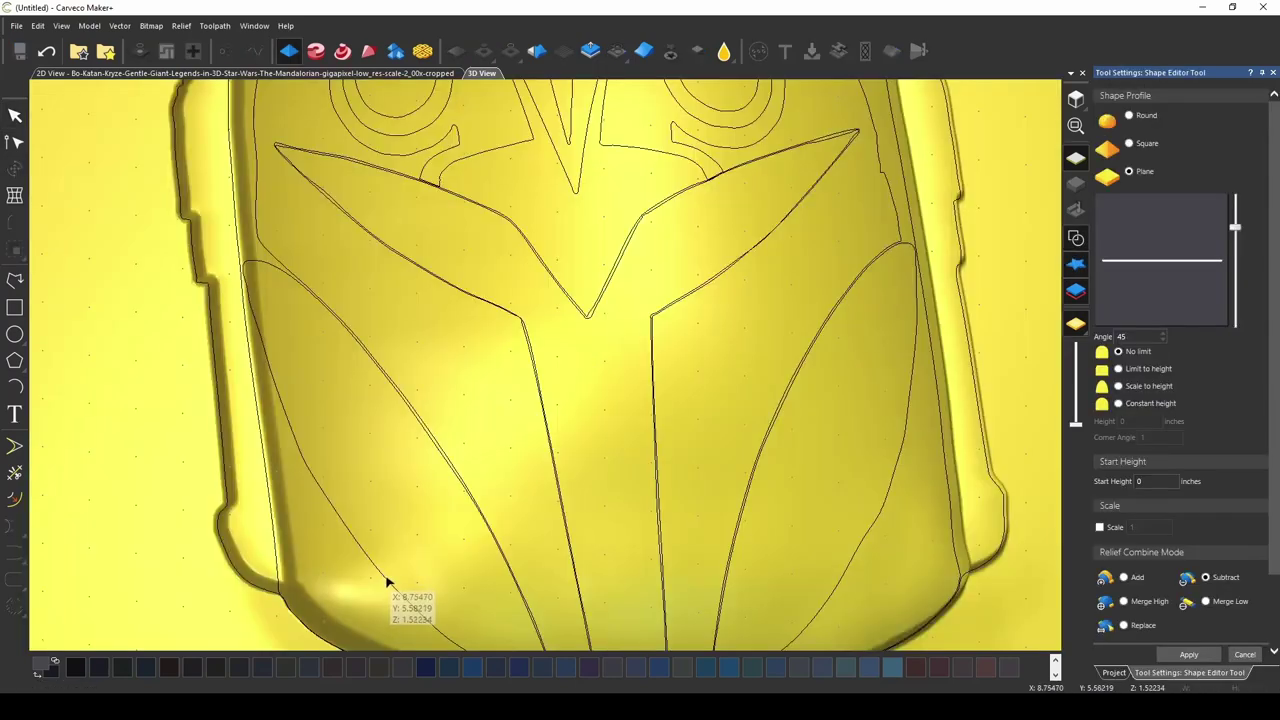
{"action": "left_click", "coordinate": [386, 585]}
{"action": "left_click", "coordinate": [868, 548], "text": "shift"}
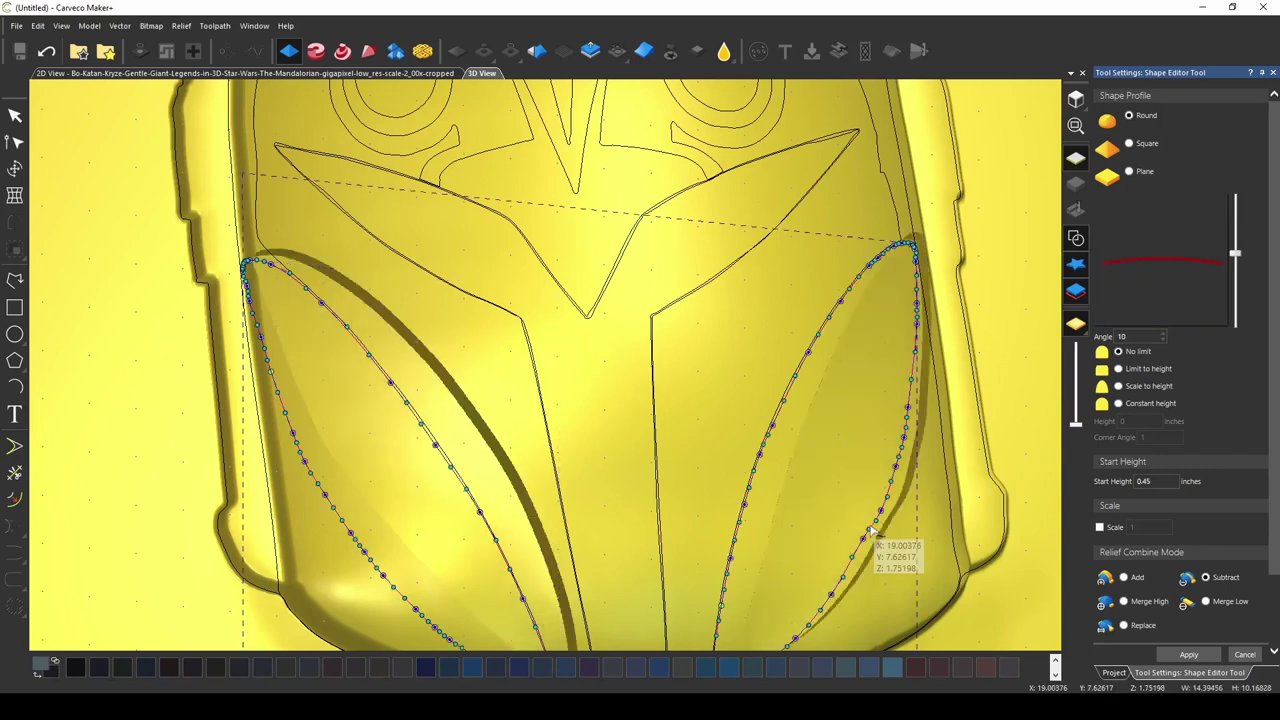
{"action": "left_click", "coordinate": [620, 265], "text": "shift"}
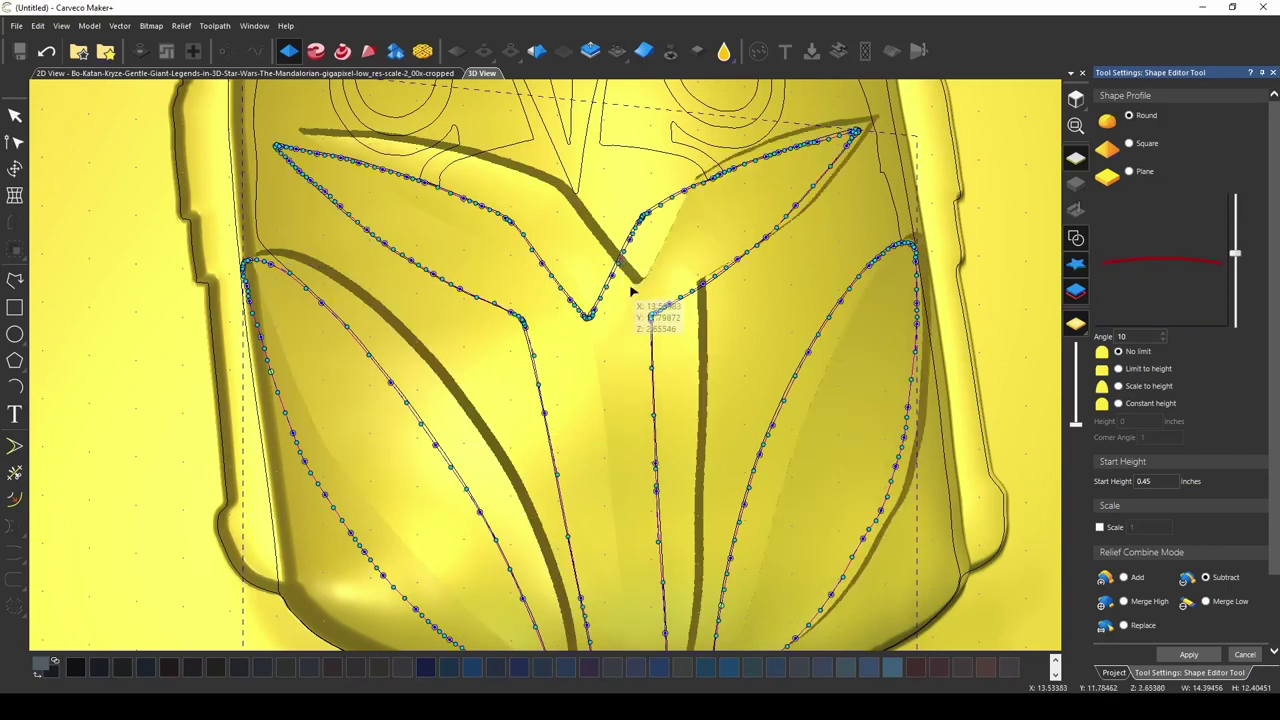
{"action": "left_click", "coordinate": [587, 147], "text": "shift"}
{"action": "scroll", "coordinate": [982, 494], "scroll_direction": "down", "scroll_amount": 2}
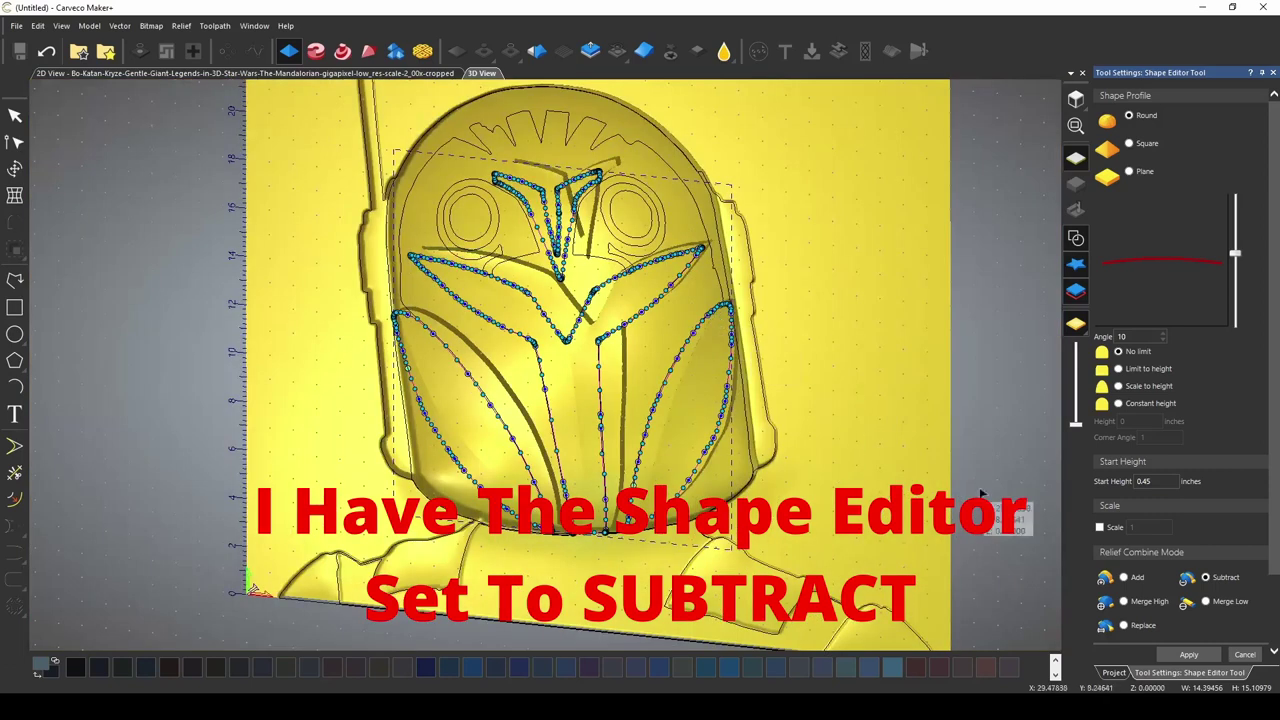
{"action": "left_click", "coordinate": [1076, 237]}
{"action": "left_click_drag", "start_coordinate": [786, 331], "coordinate": [540, 289]}
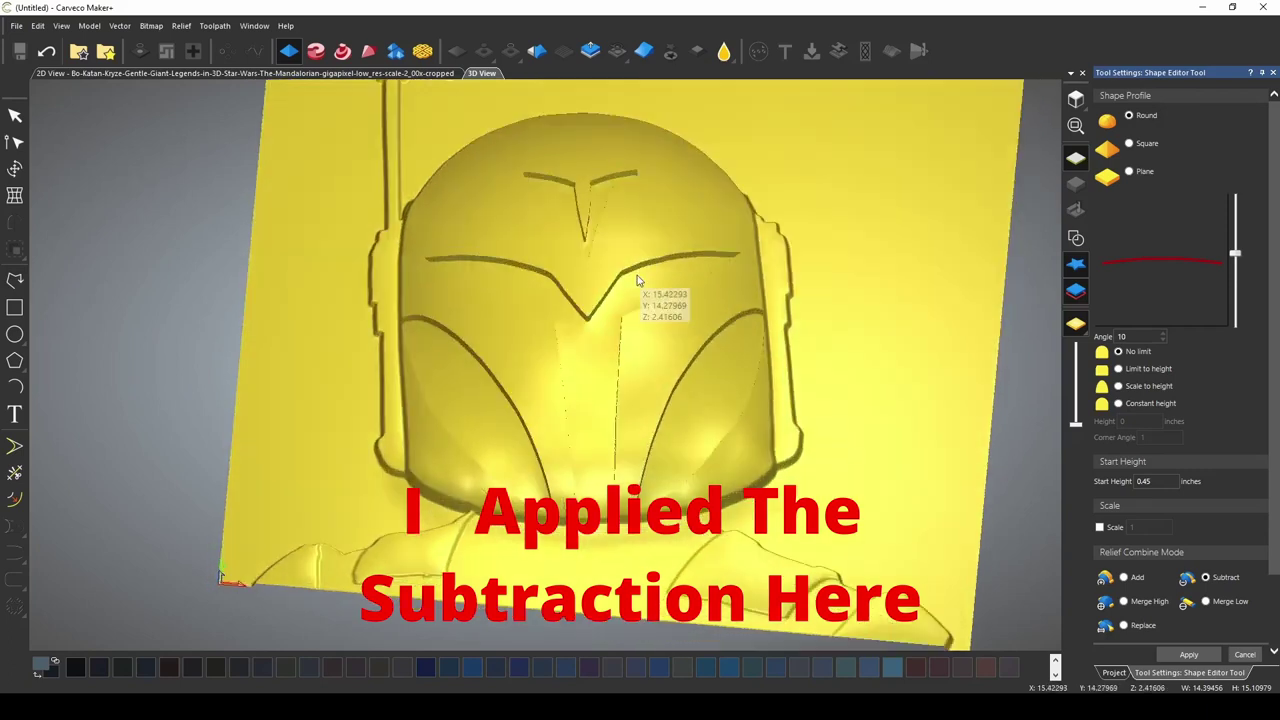
- Add the outline beside the V, the looped left outline, both eye circles and upper-left outlines to the selection
{"action": "scroll", "coordinate": [637, 278], "scroll_direction": "up", "scroll_amount": 3}
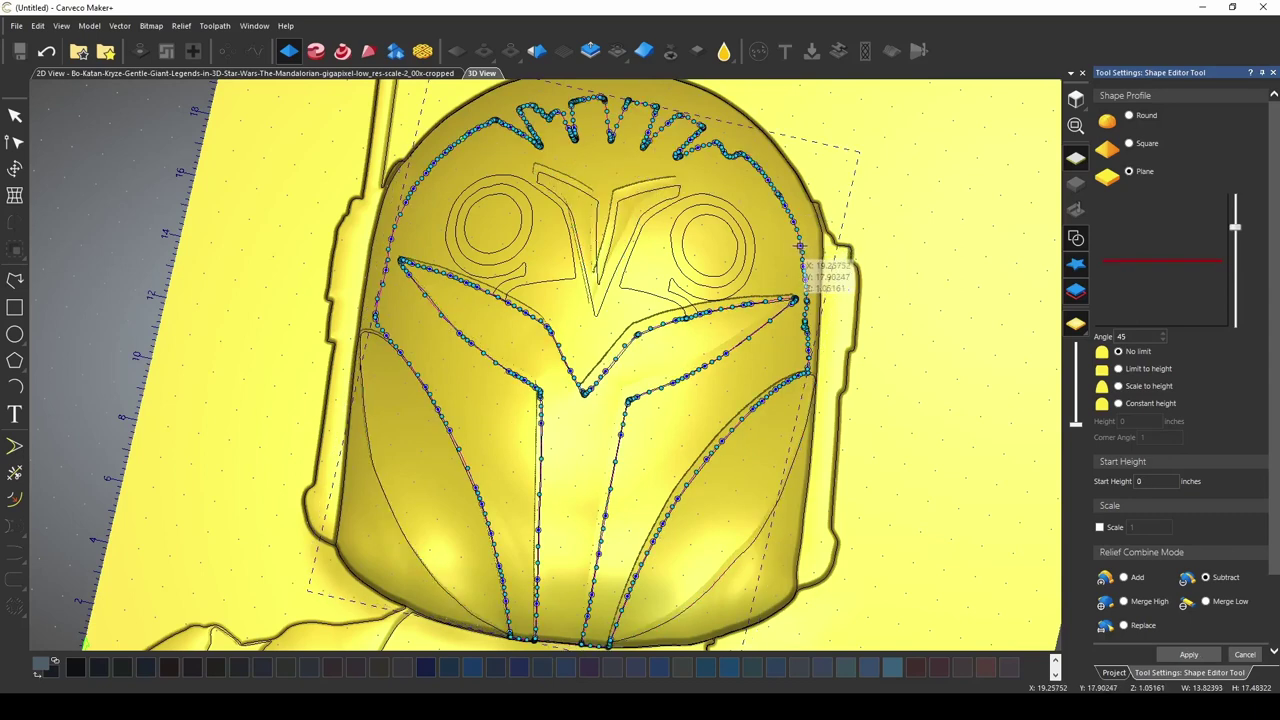
{"action": "scroll", "coordinate": [720, 248], "scroll_direction": "up", "scroll_amount": 3}
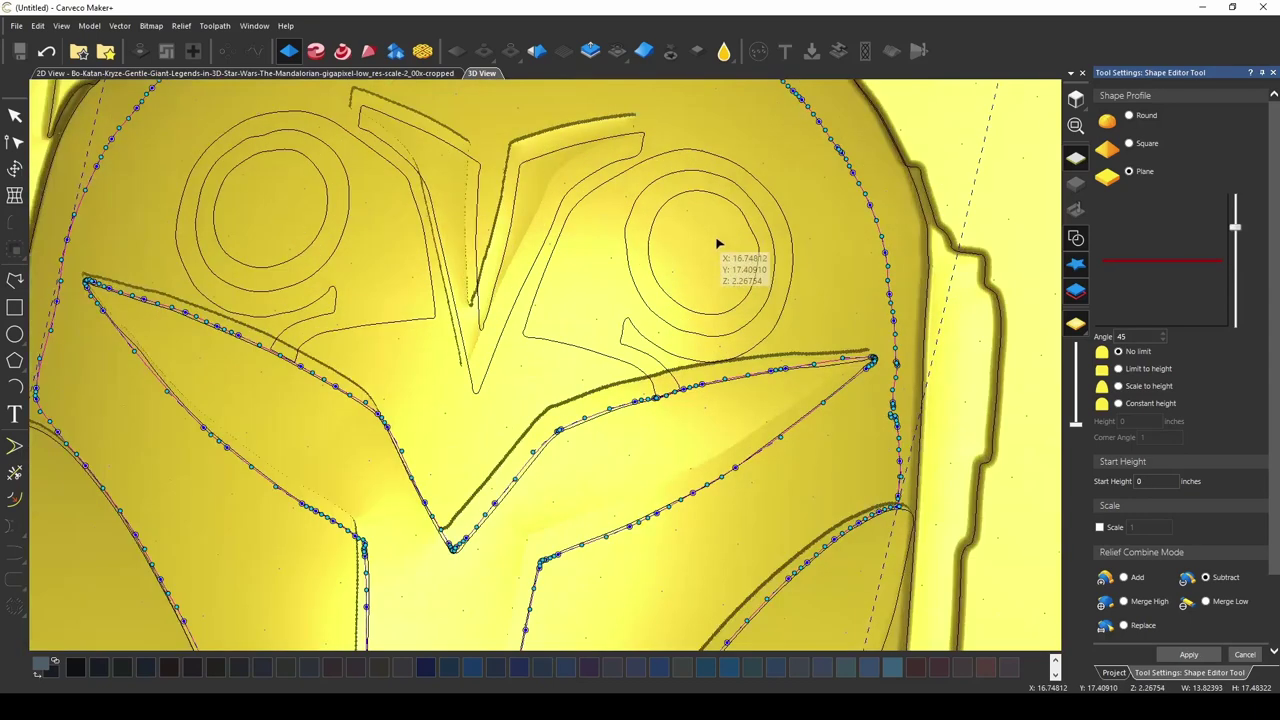
{"action": "scroll", "coordinate": [680, 330], "scroll_direction": "up", "scroll_amount": 2}
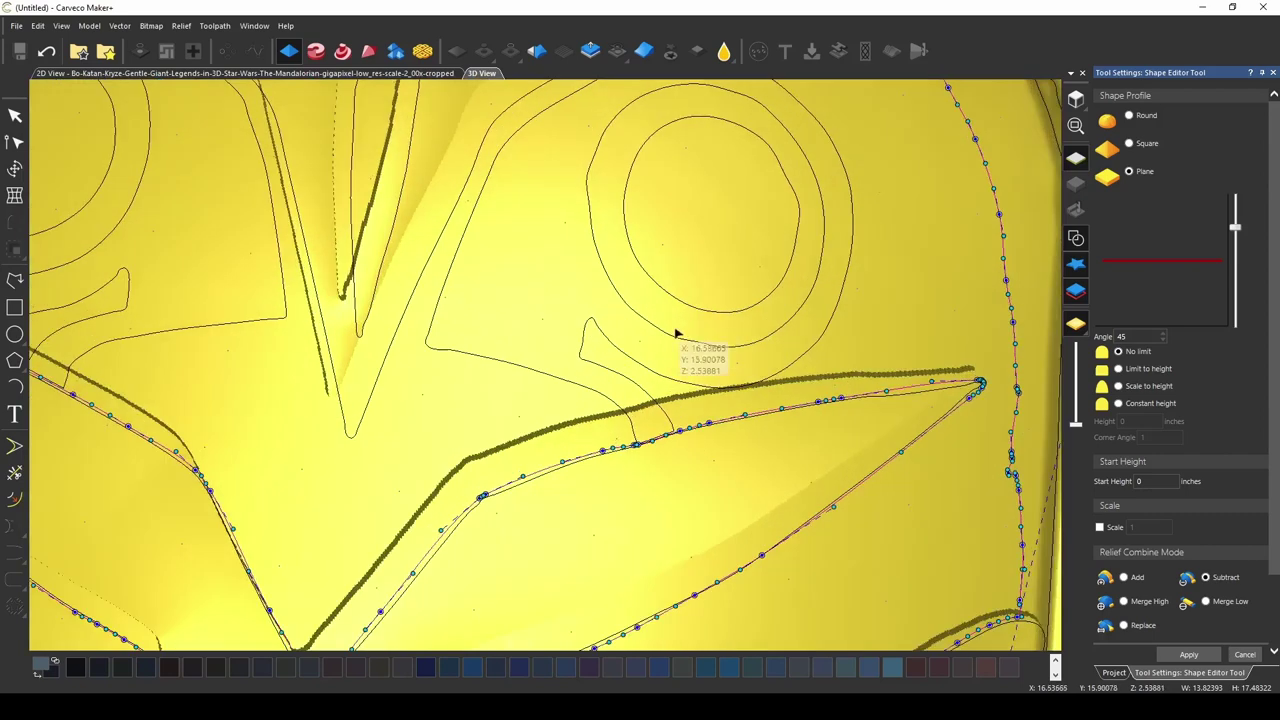
{"action": "left_click", "coordinate": [527, 371], "text": "shift"}
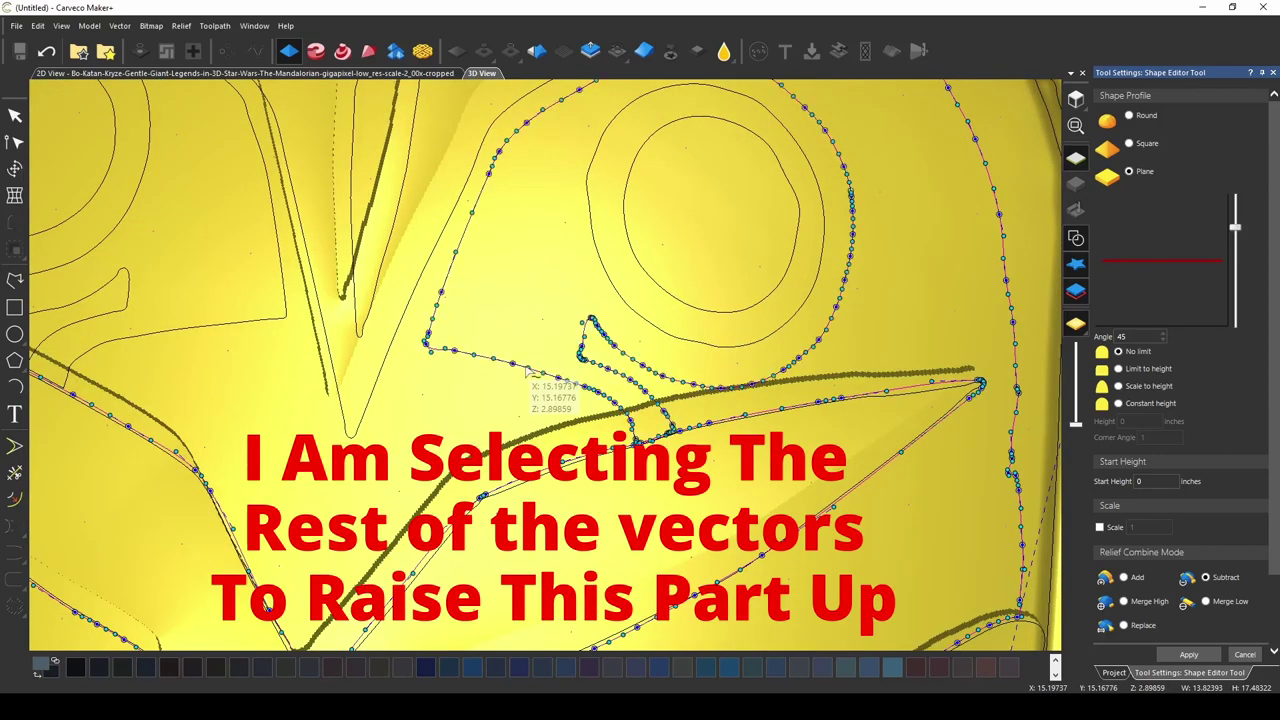
{"action": "left_click", "coordinate": [196, 331], "text": "shift"}
{"action": "left_click", "coordinate": [631, 309], "text": "shift"}
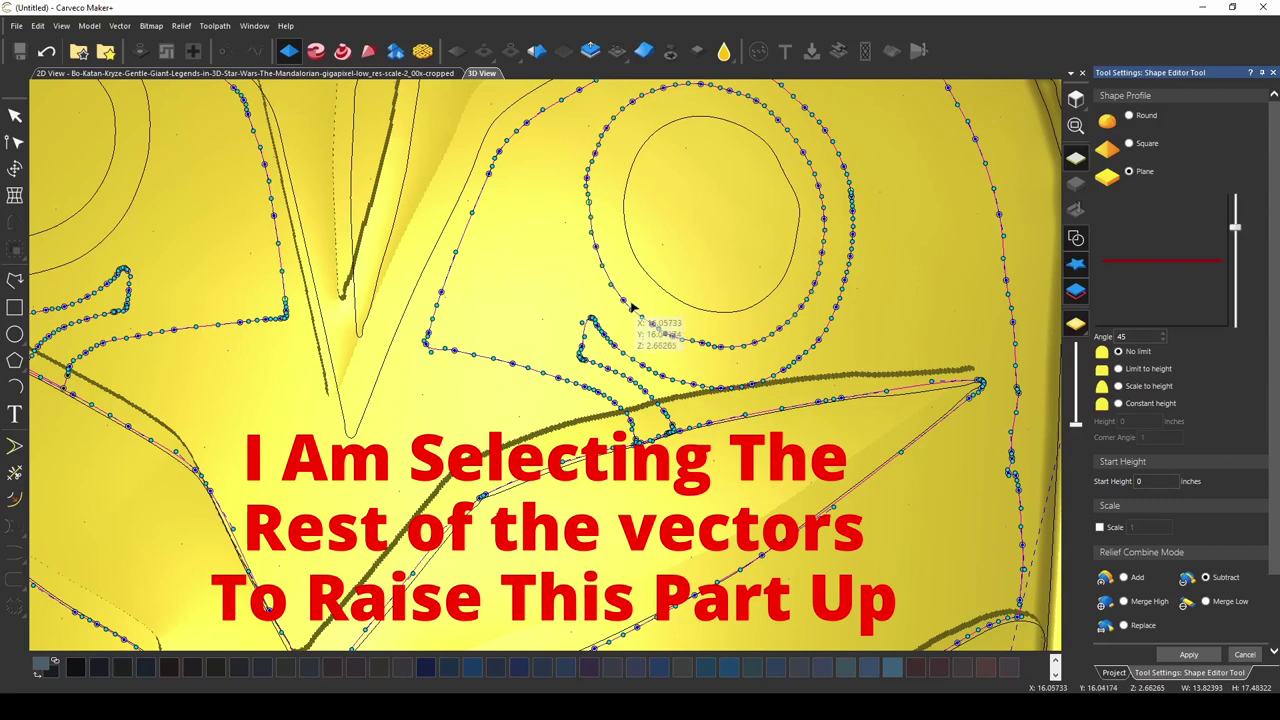
{"action": "left_click", "coordinate": [660, 291], "text": "shift"}
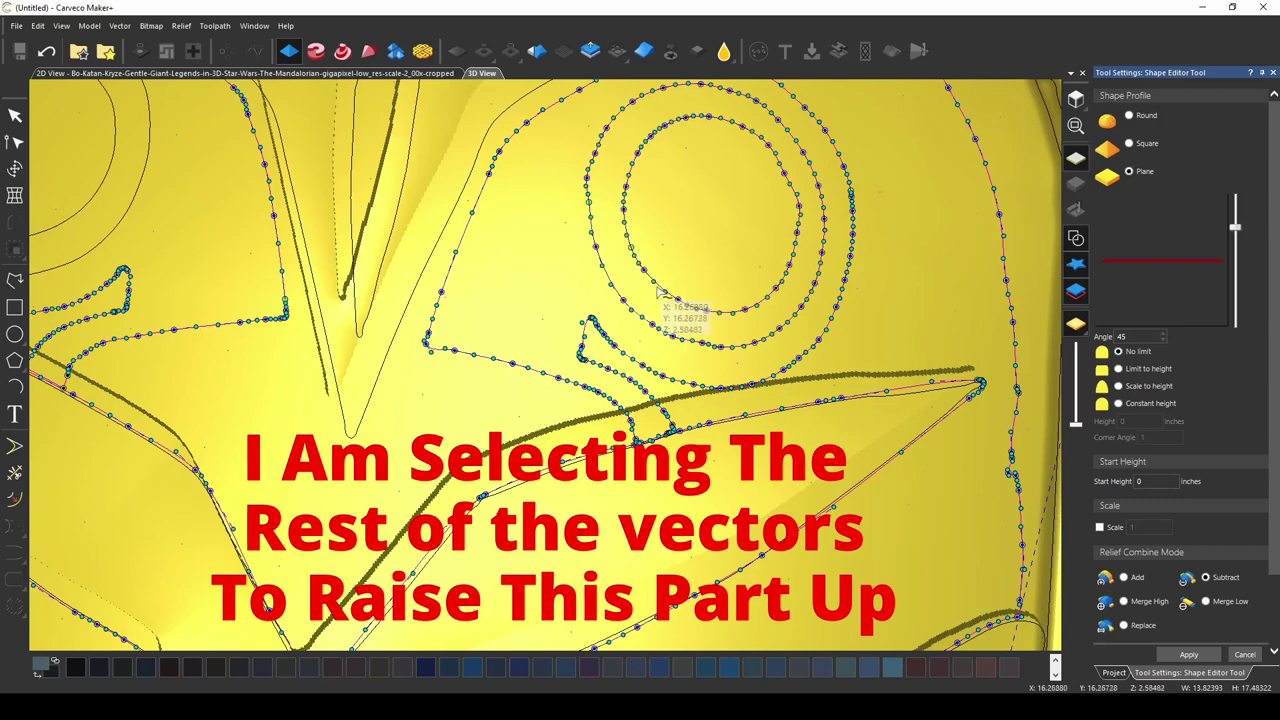
{"action": "left_click", "coordinate": [130, 222], "text": "shift"}
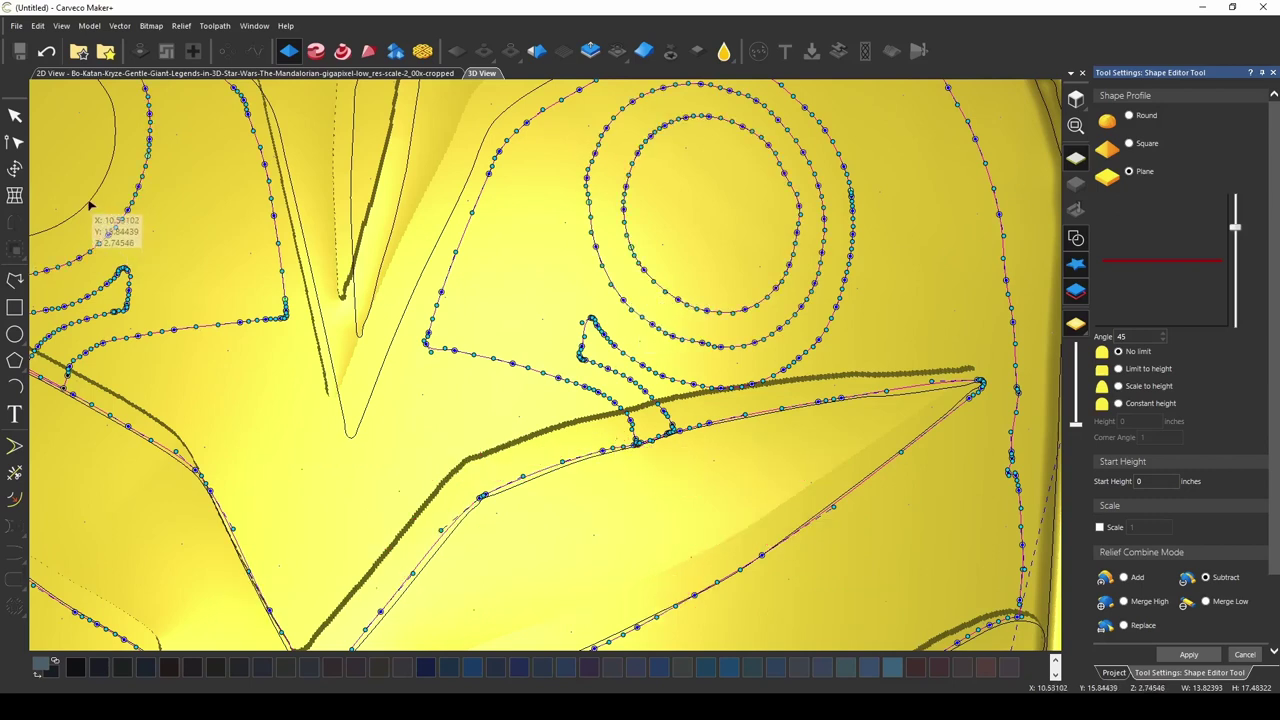
{"action": "left_click", "coordinate": [90, 204], "text": "shift"}
{"action": "type", "text": ".25"}
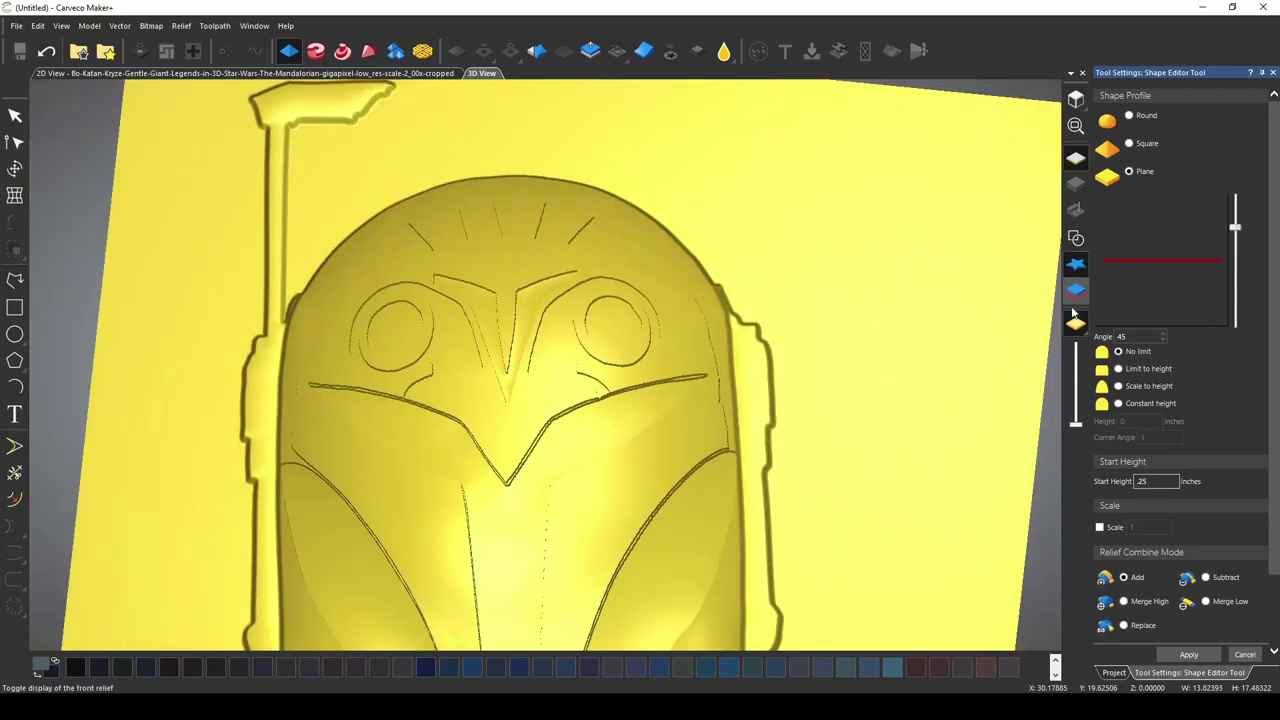
- Shade the relief with the source image colours and orbit to view the whole helmet
{"action": "left_click", "coordinate": [1131, 325]}
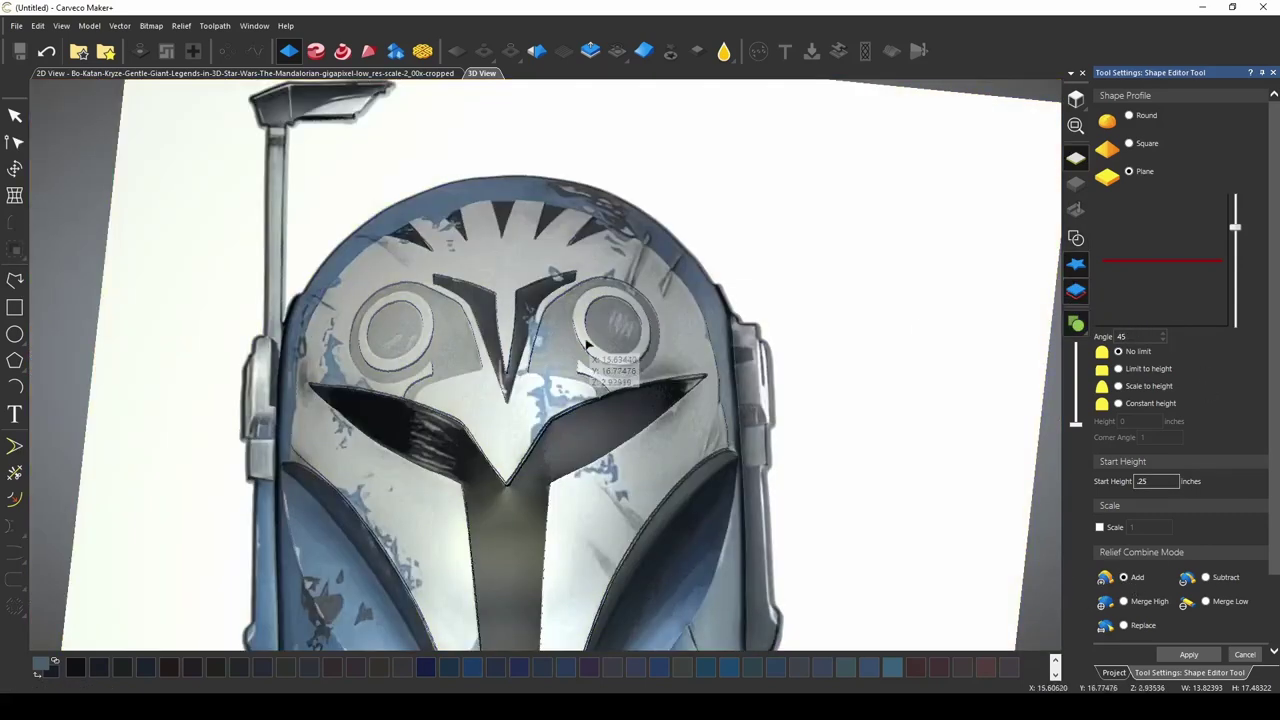
{"action": "scroll", "coordinate": [594, 388], "scroll_direction": "up", "scroll_amount": 3}
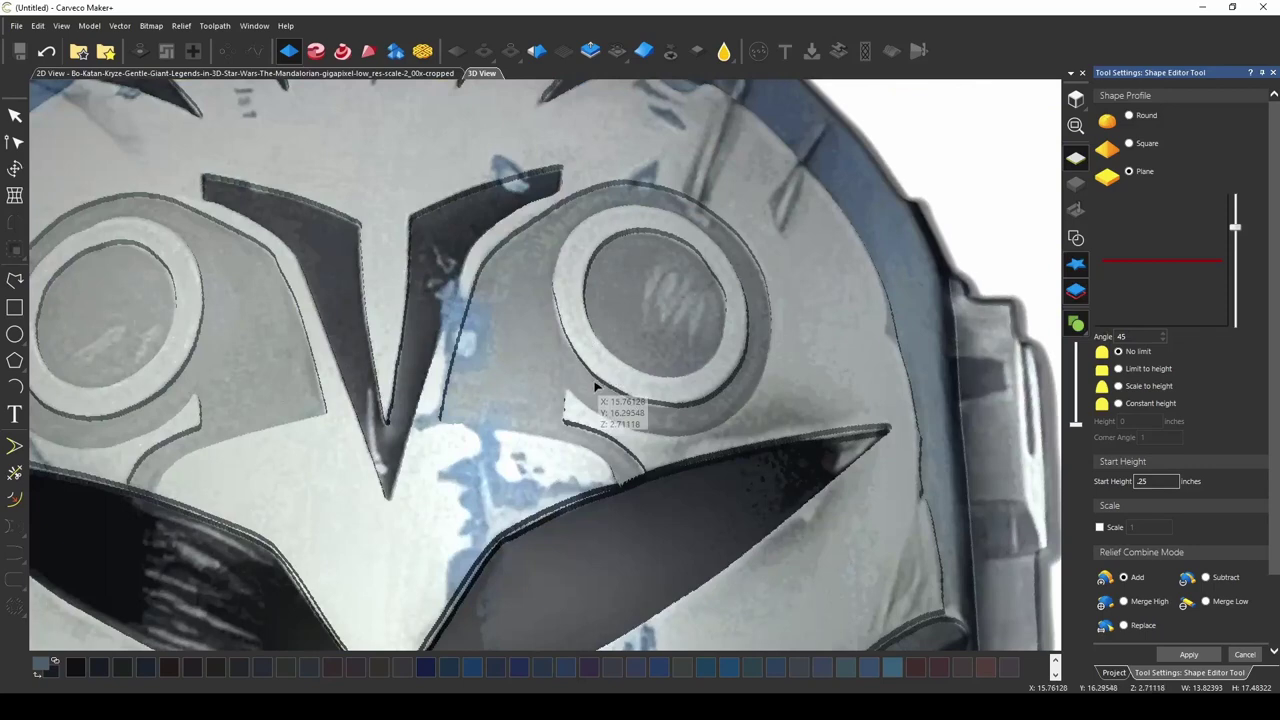
{"action": "scroll", "coordinate": [594, 386], "scroll_direction": "down", "scroll_amount": 5}
{"action": "mouse_move", "coordinate": [700, 490]}
{"action": "left_mouse_down"}
{"action": "mouse_move", "coordinate": [805, 492]}
{"action": "mouse_move", "coordinate": [538, 428]}
{"action": "mouse_move", "coordinate": [571, 523]}
{"action": "left_mouse_up"}
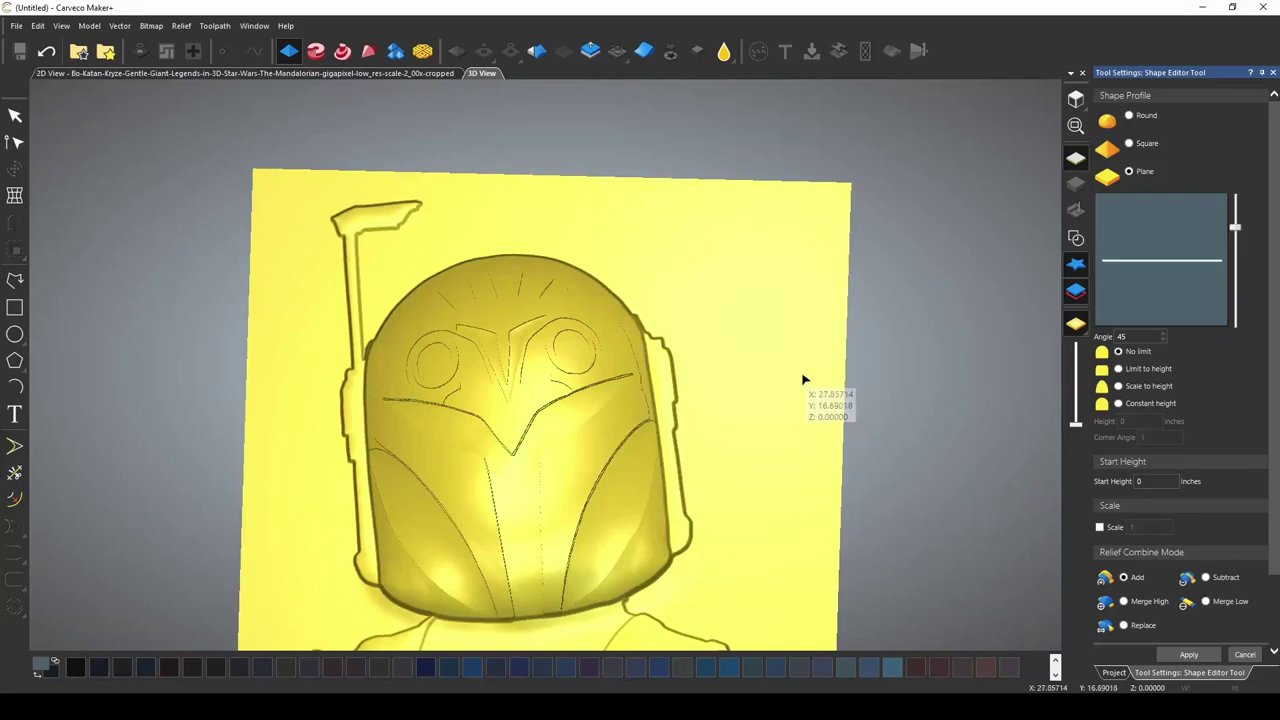
- Give the antenna outline a Square profile at angle 30 and apply it
{"action": "left_click", "coordinate": [352, 240]}
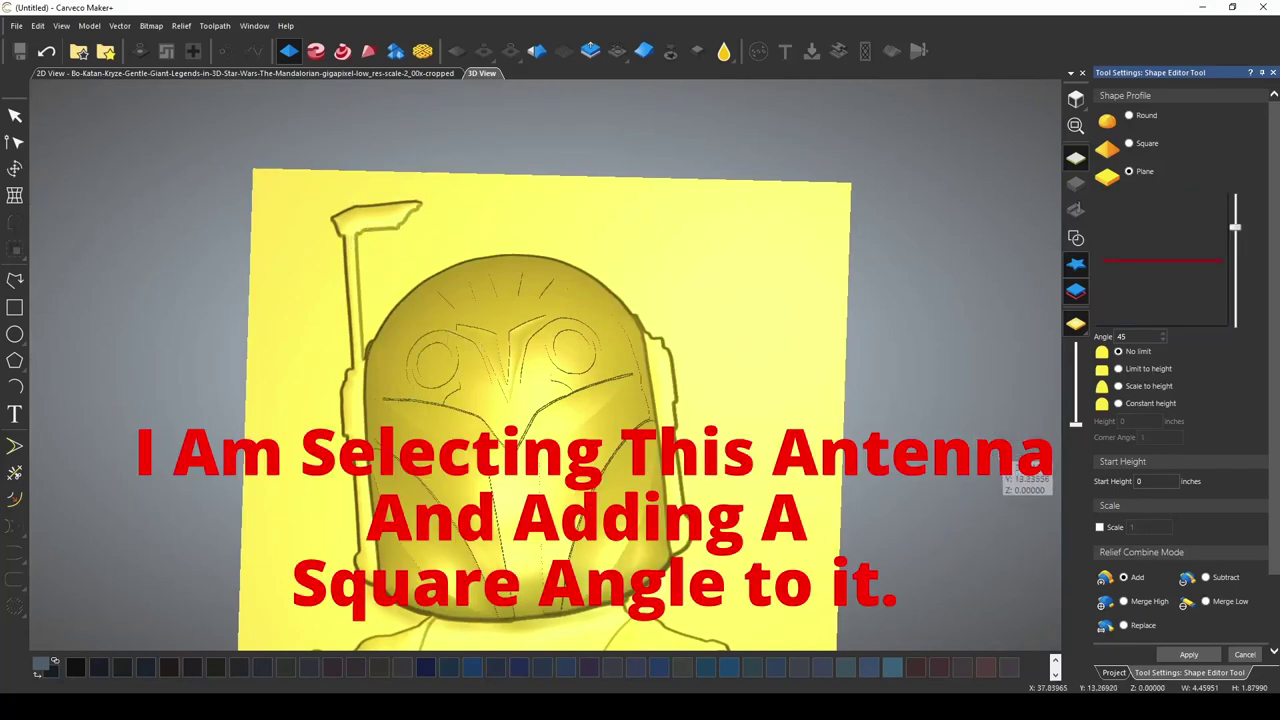
{"action": "left_click", "coordinate": [1129, 145]}
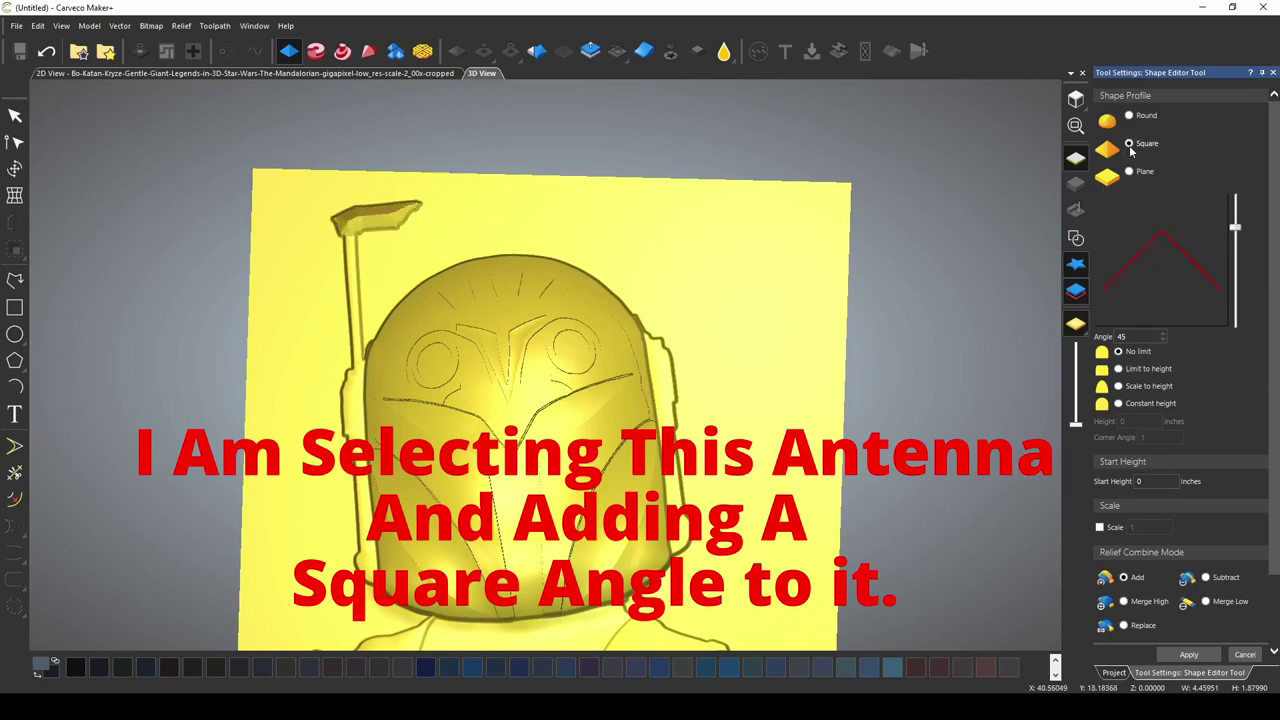
{"action": "left_click", "coordinate": [1189, 654]}
{"action": "scroll", "coordinate": [754, 554], "scroll_direction": "down", "scroll_amount": 3}
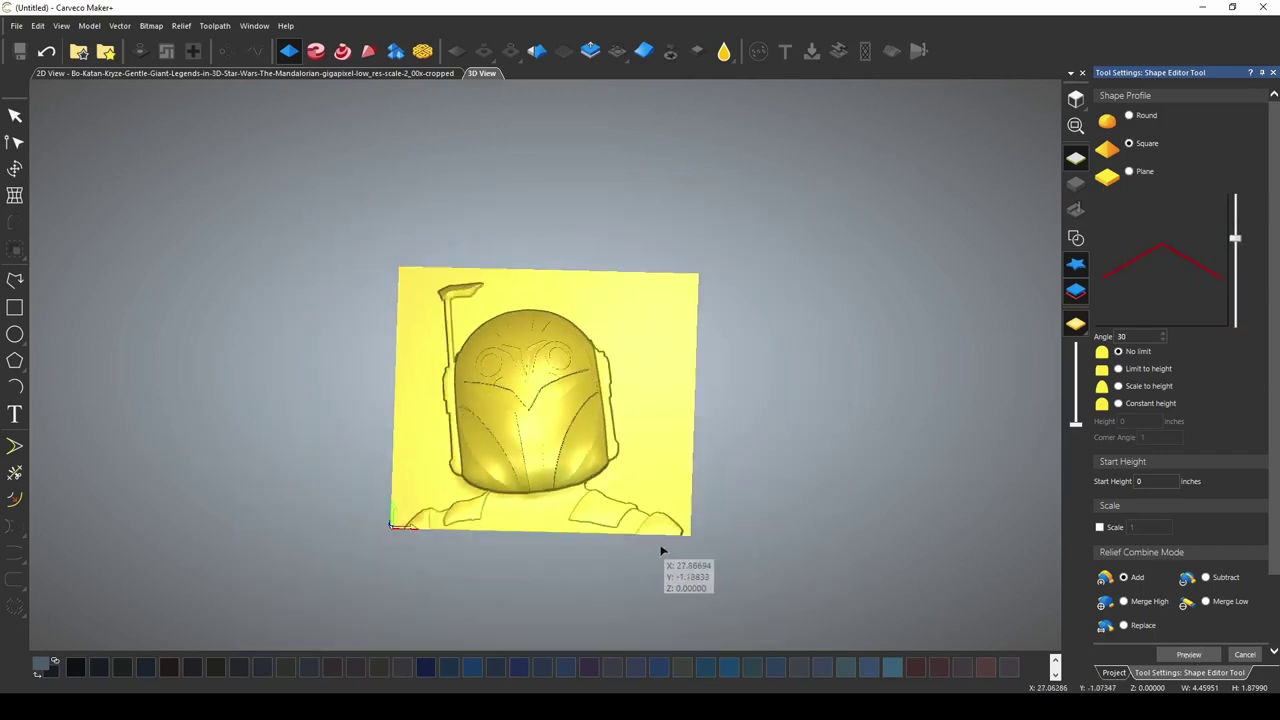
{"action": "scroll", "coordinate": [440, 520], "scroll_direction": "up", "scroll_amount": 4}
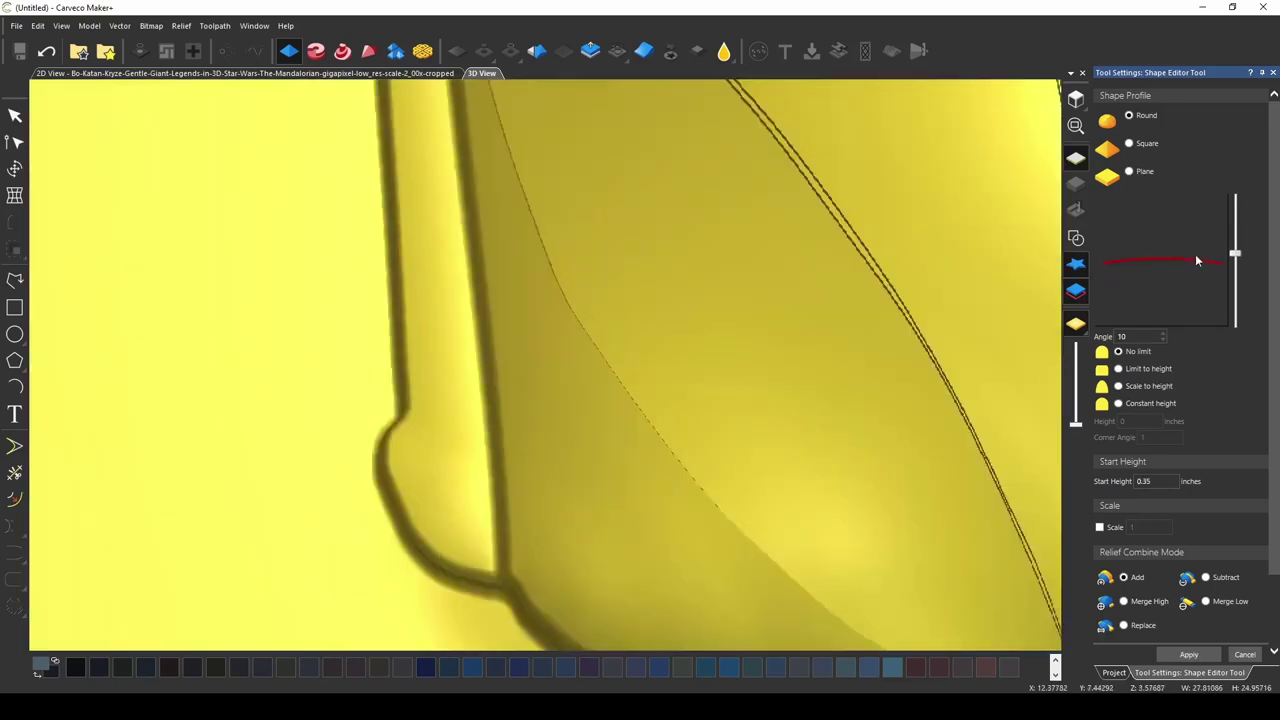
- Select the helmet side-edge outline and switch it to a Square profile
{"action": "left_click", "coordinate": [1077, 240]}
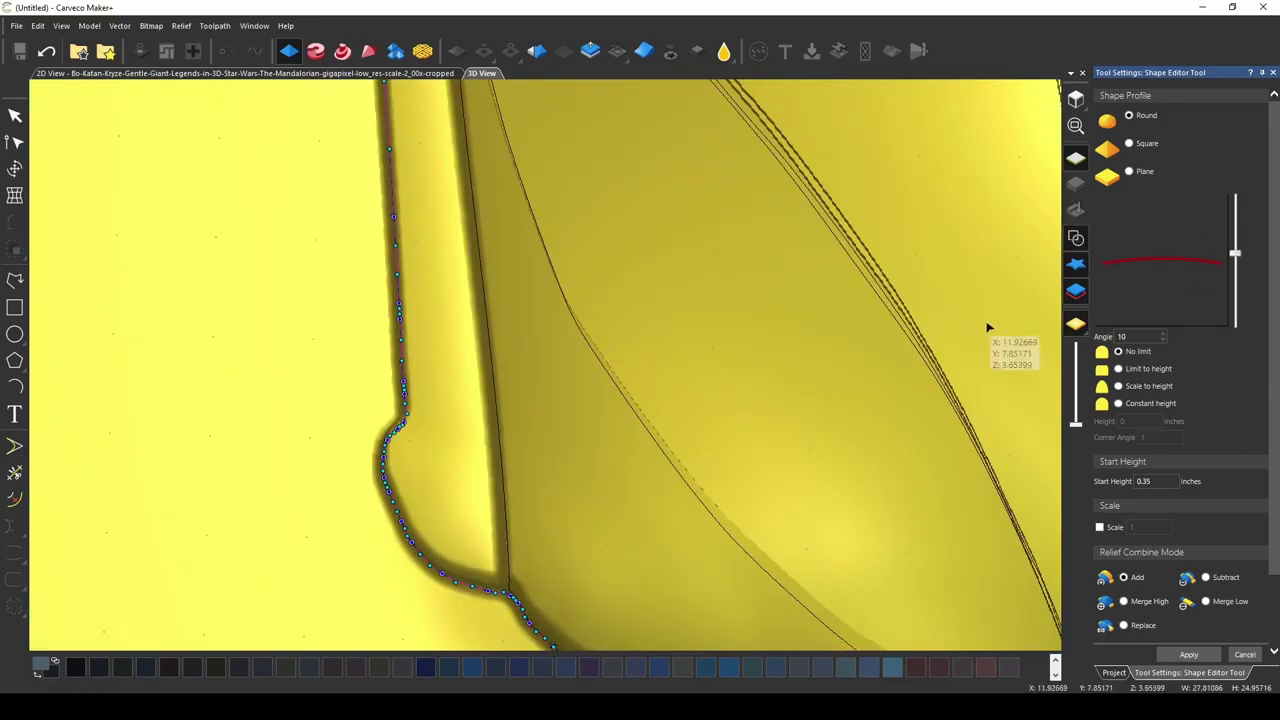
{"action": "left_click", "coordinate": [502, 467]}
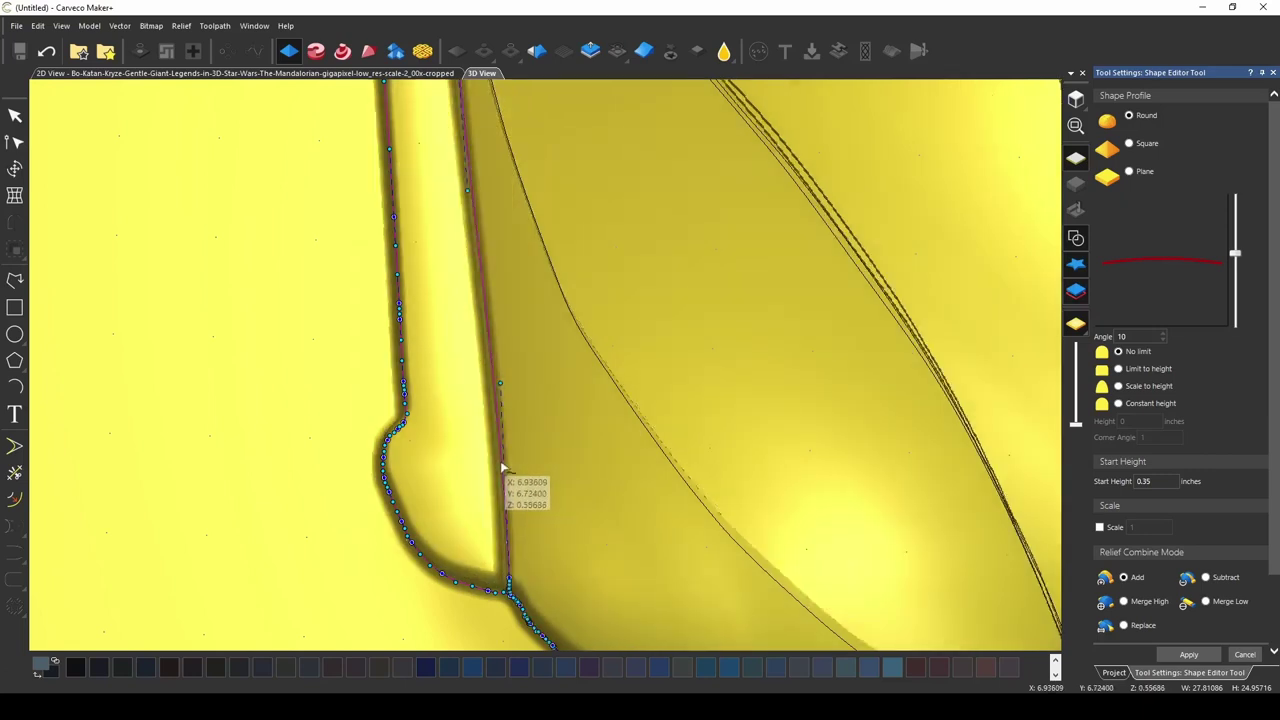
{"action": "scroll", "coordinate": [502, 467], "scroll_direction": "down", "scroll_amount": 5}
{"action": "scroll", "coordinate": [686, 467], "scroll_direction": "up", "scroll_amount": 5}
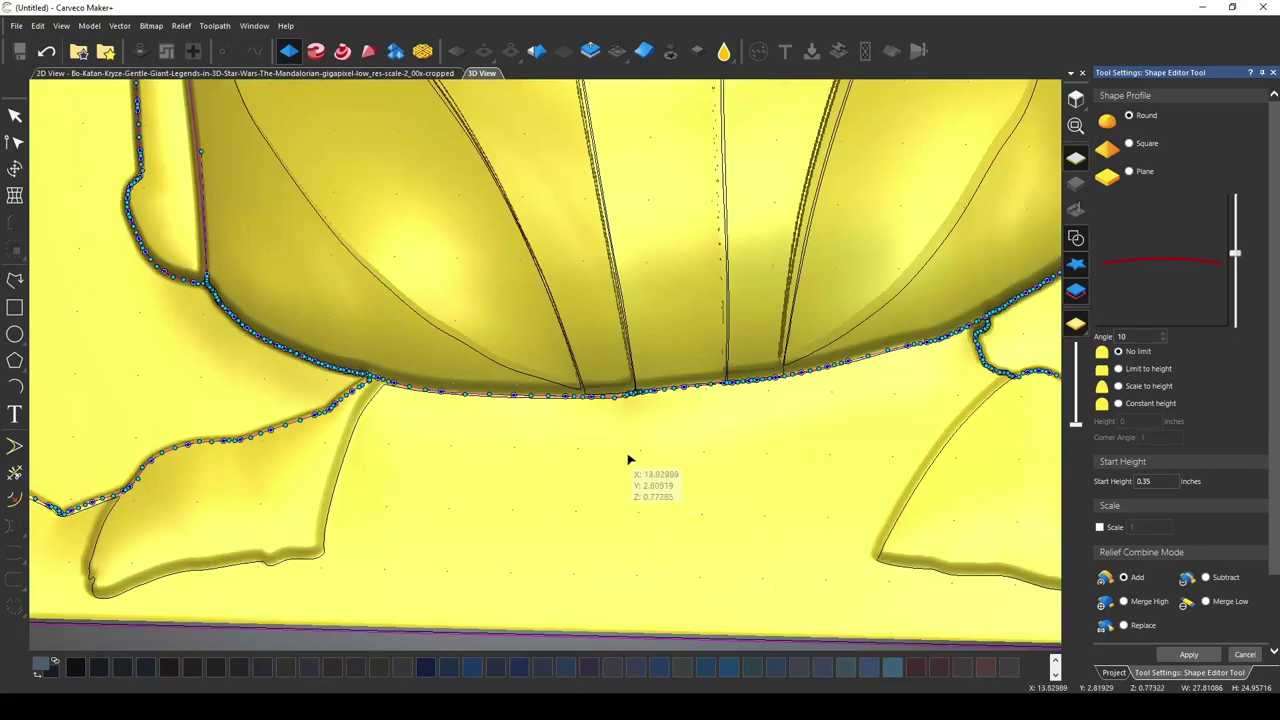
{"action": "scroll", "coordinate": [500, 406], "scroll_direction": "up", "scroll_amount": 2}
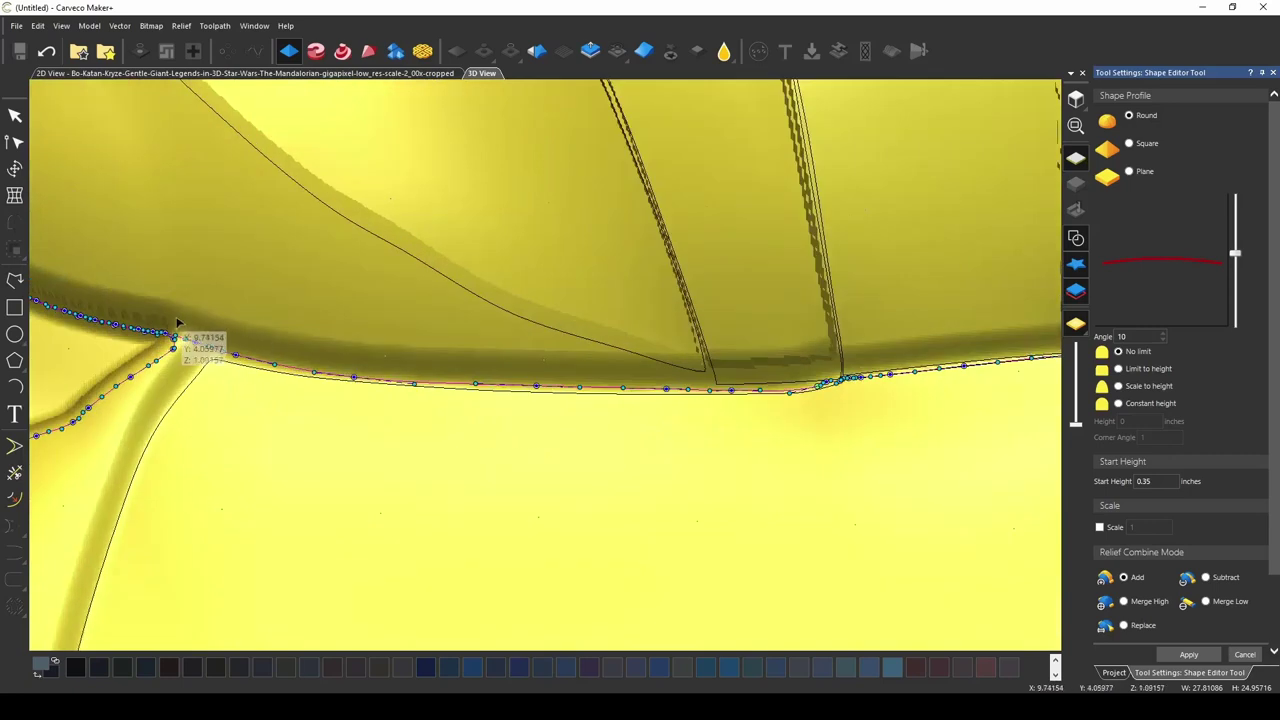
{"action": "scroll", "coordinate": [186, 340], "scroll_direction": "down", "scroll_amount": 2}
{"action": "scroll", "coordinate": [229, 371], "scroll_direction": "down", "scroll_amount": 3}
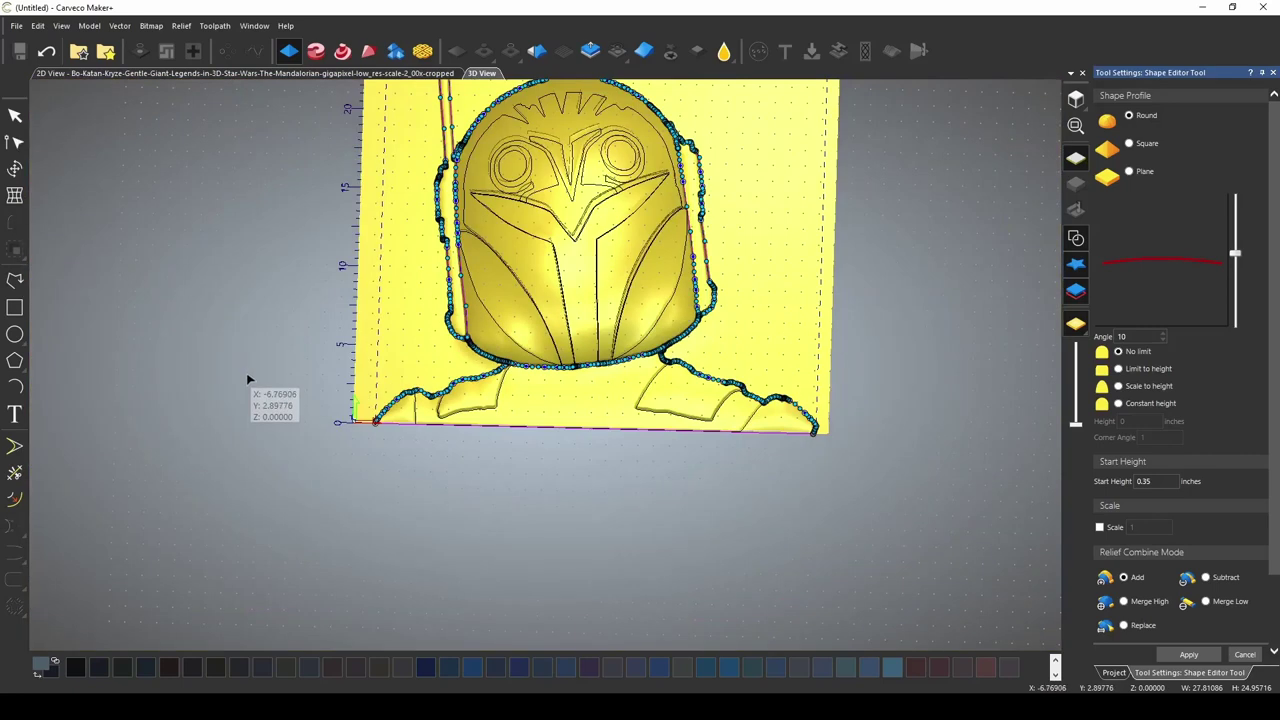
{"action": "left_click", "coordinate": [1129, 144]}
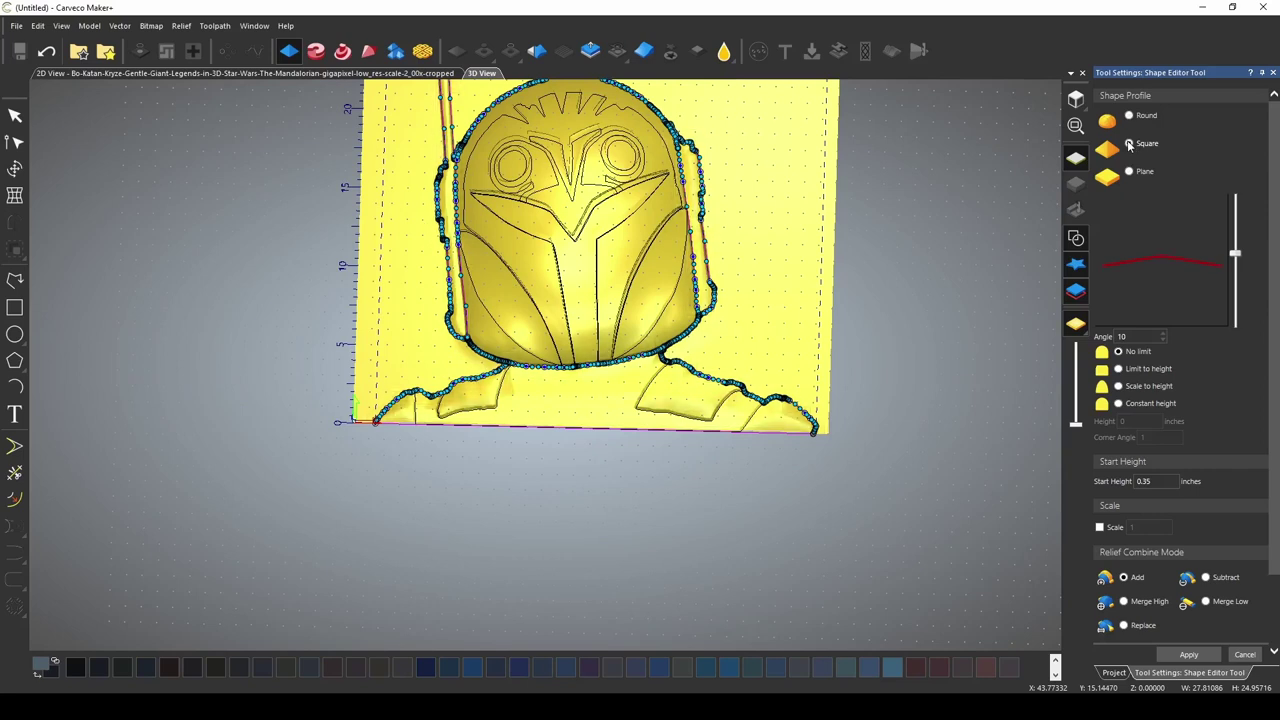
{"action": "scroll", "coordinate": [505, 195], "scroll_direction": "up", "scroll_amount": 1}
{"action": "scroll", "coordinate": [455, 265], "scroll_direction": "up", "scroll_amount": 2}
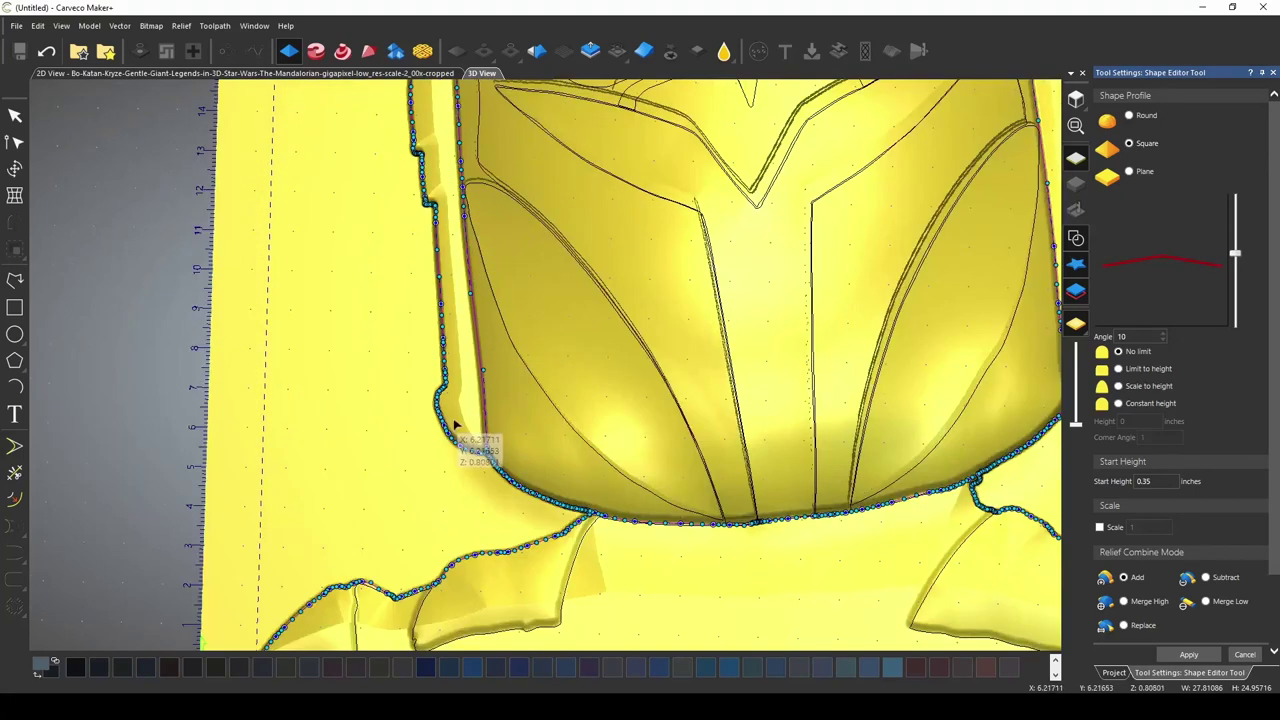
{"action": "scroll", "coordinate": [457, 432], "scroll_direction": "down", "scroll_amount": 3}
{"action": "scroll", "coordinate": [559, 447], "scroll_direction": "up", "scroll_amount": 1}
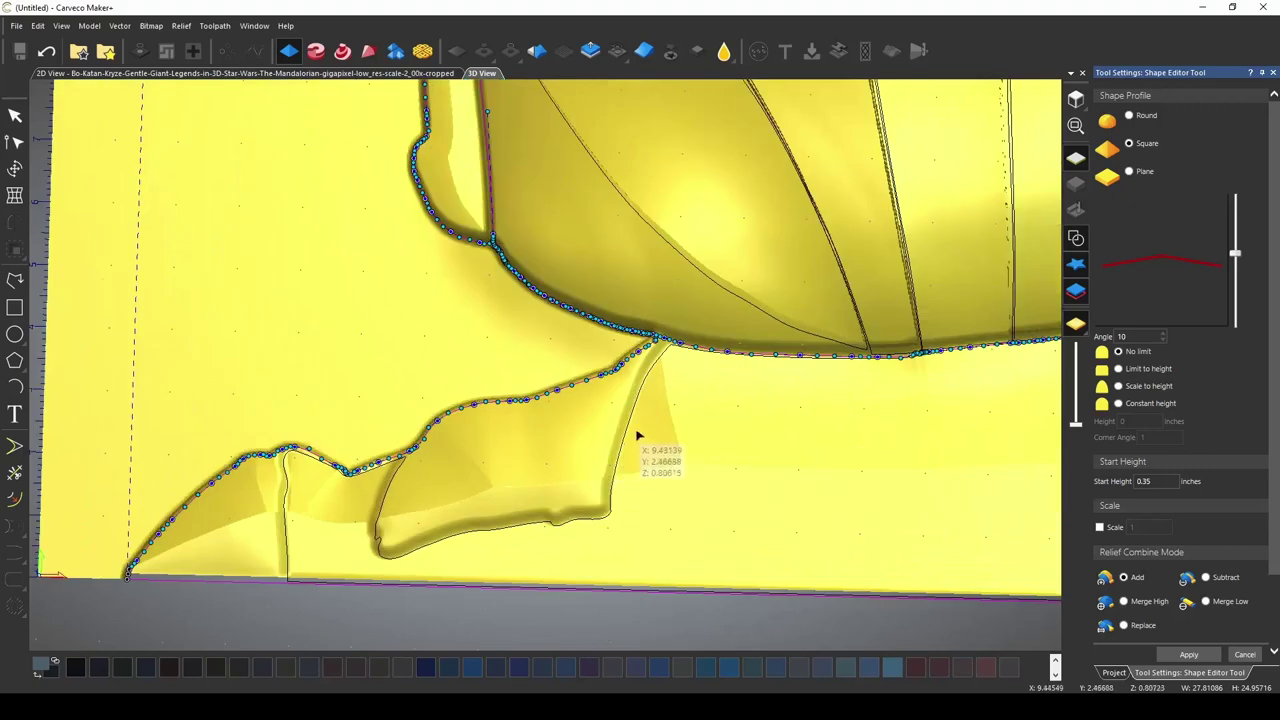
{"action": "scroll", "coordinate": [637, 434], "scroll_direction": "up", "scroll_amount": 1}
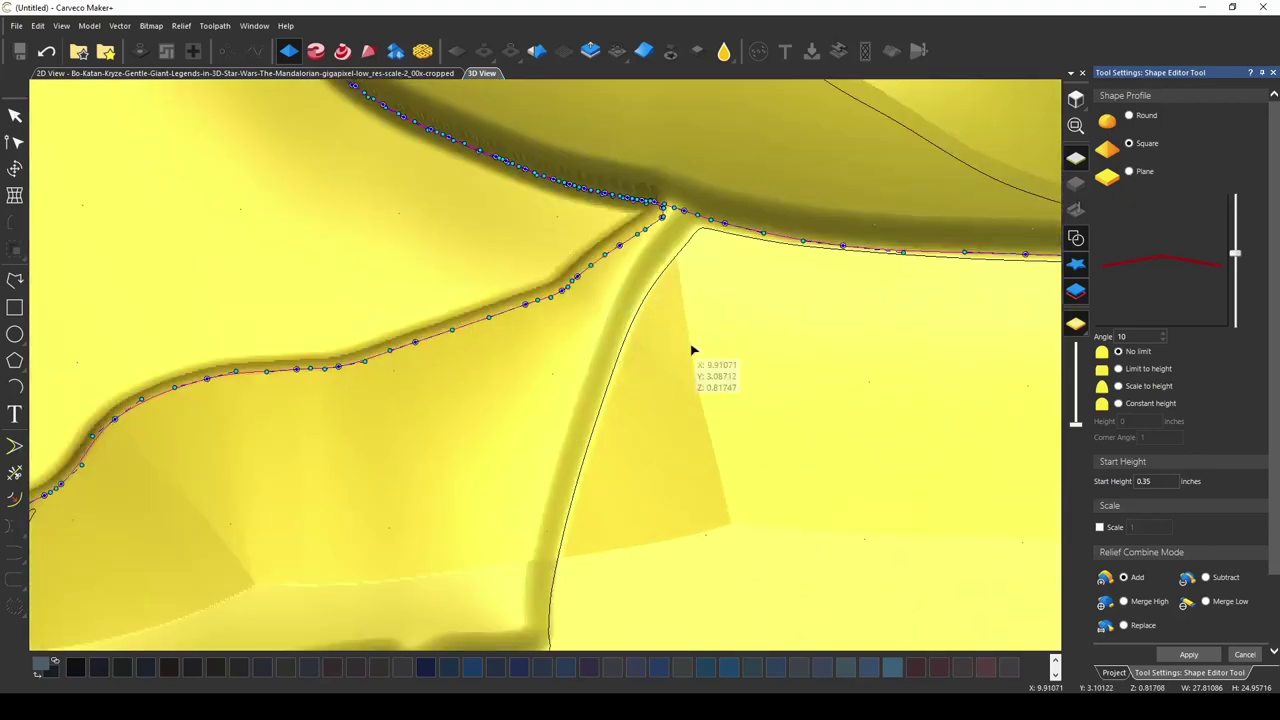
- Add the shoulder pad curve to the selection and lower the profile angle to 6
{"action": "left_click", "coordinate": [713, 236], "text": "shift"}
{"action": "scroll", "coordinate": [726, 391], "scroll_direction": "down", "scroll_amount": 1}
{"action": "scroll", "coordinate": [726, 391], "scroll_direction": "down", "scroll_amount": 1}
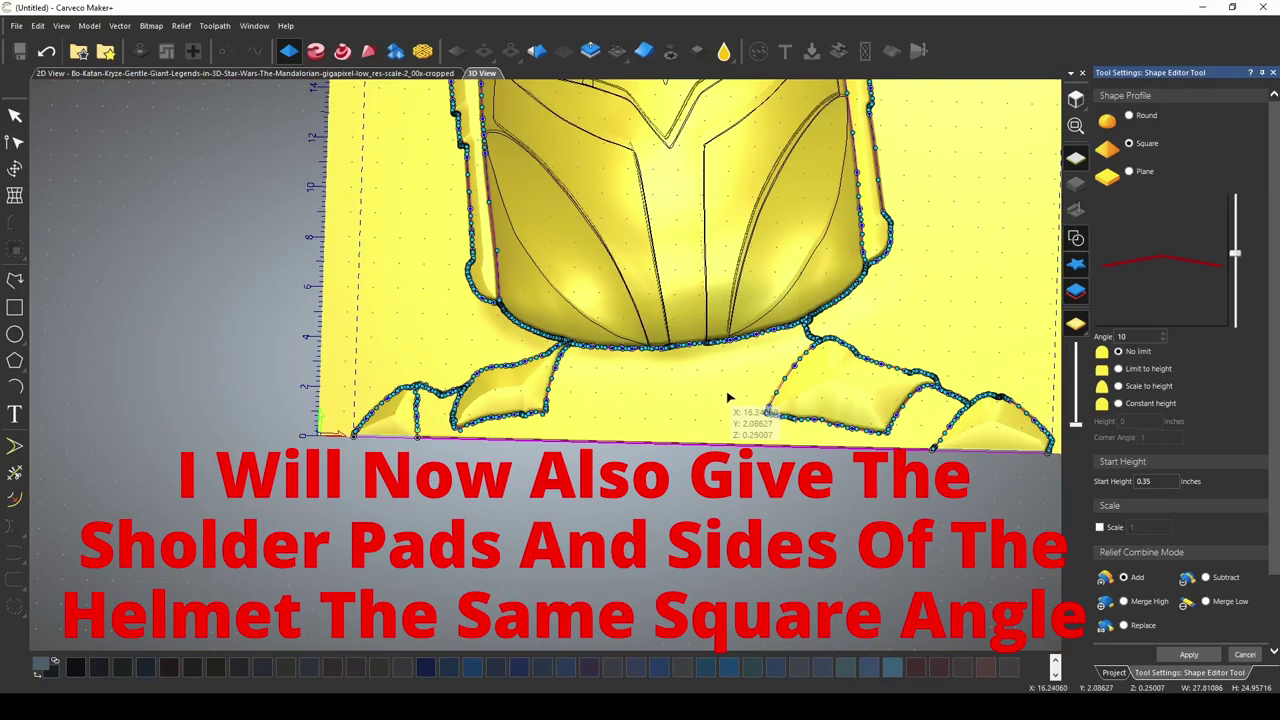
{"action": "scroll", "coordinate": [726, 391], "scroll_direction": "down", "scroll_amount": 1}
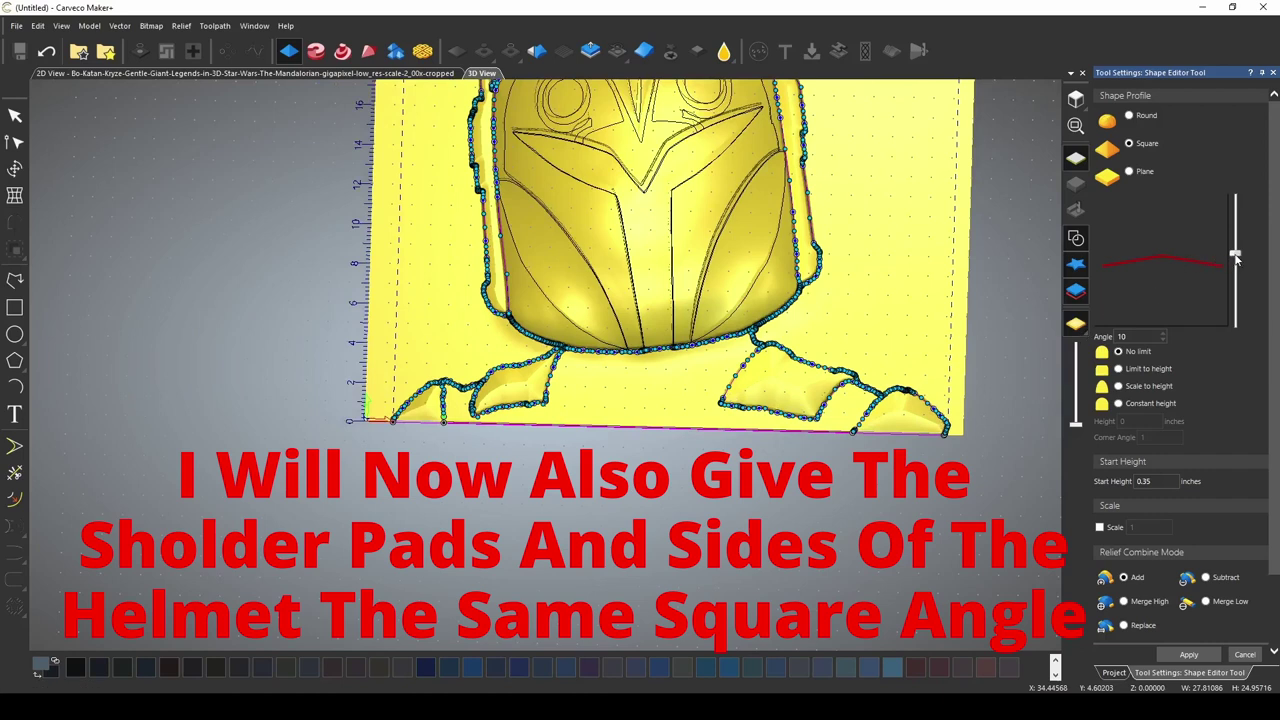
{"action": "left_click_drag", "start_coordinate": [1236, 258], "coordinate": [1236, 259]}
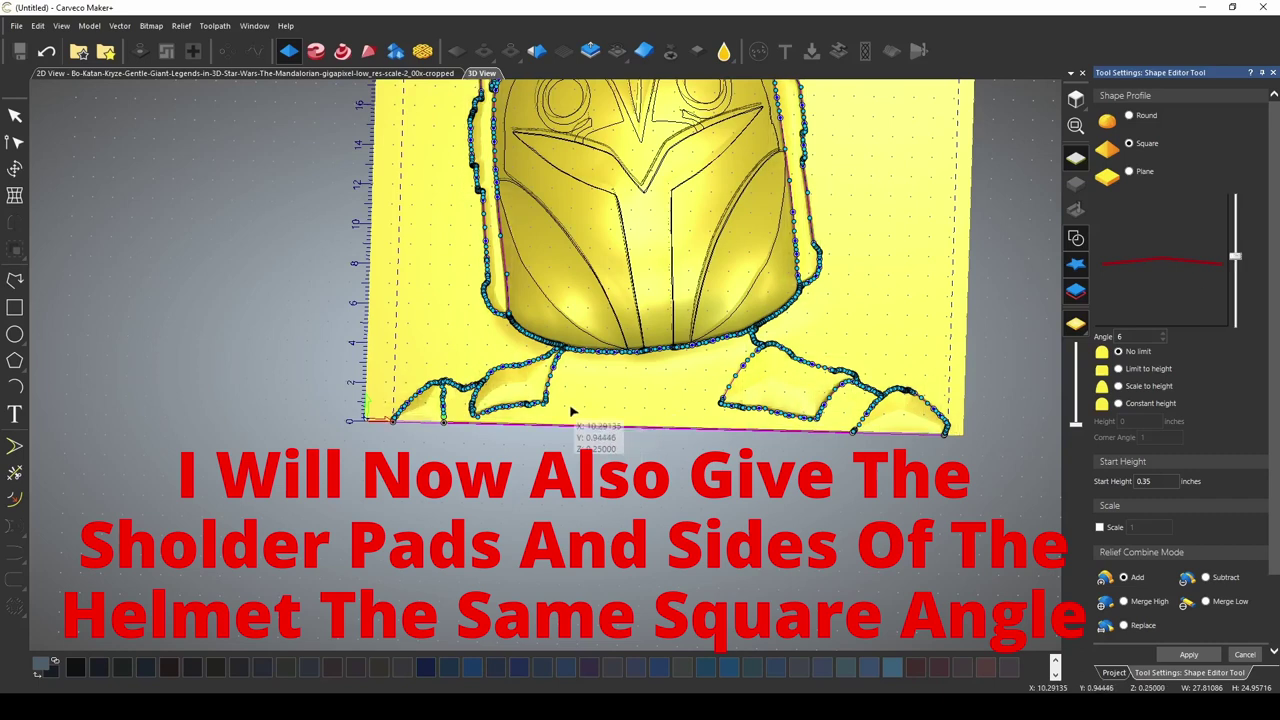
- Apply the square-profiled sides and shoulders, then smooth the relief
{"action": "left_click", "coordinate": [1178, 653]}
{"action": "left_click", "coordinate": [537, 51]}
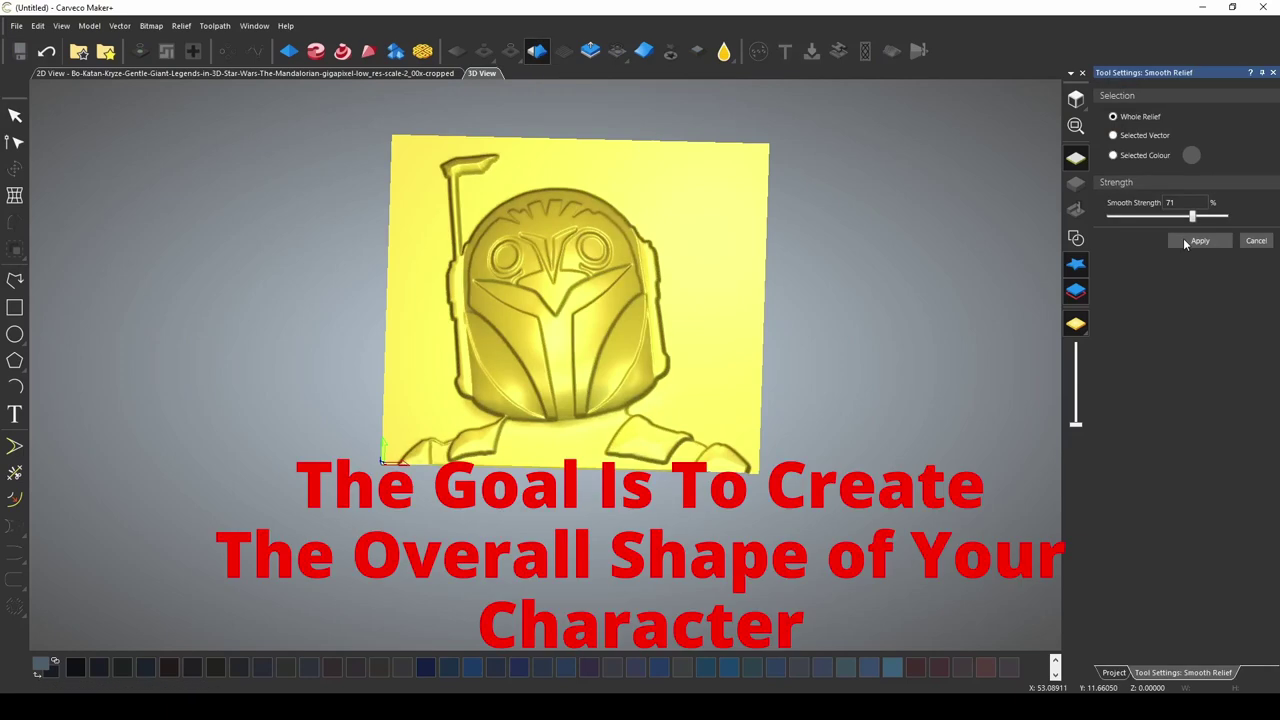
{"action": "scroll", "coordinate": [505, 428], "scroll_direction": "up", "scroll_amount": 3}
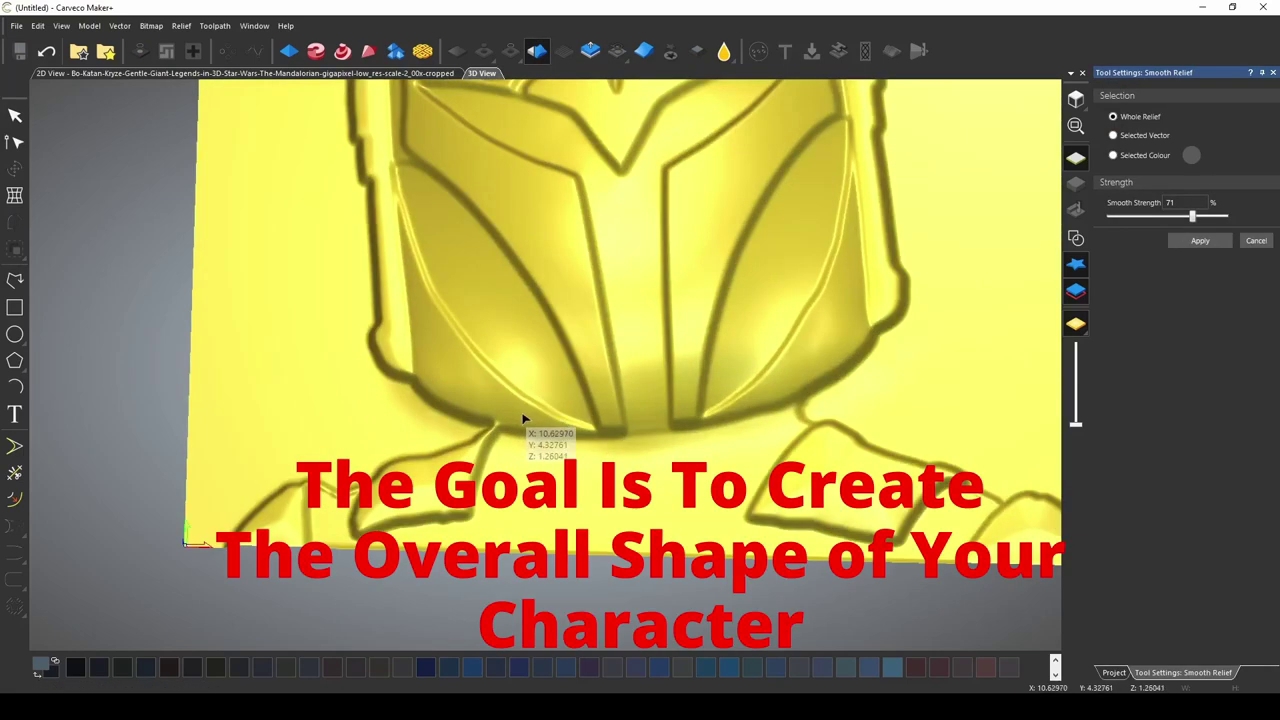
{"action": "scroll", "coordinate": [528, 428], "scroll_direction": "down", "scroll_amount": 3}
{"action": "mouse_move", "coordinate": [537, 423]}
{"action": "left_mouse_down"}
{"action": "mouse_move", "coordinate": [641, 305]}
{"action": "mouse_move", "coordinate": [640, 206]}
{"action": "mouse_move", "coordinate": [800, 356]}
{"action": "mouse_move", "coordinate": [351, 373]}
{"action": "left_mouse_up"}
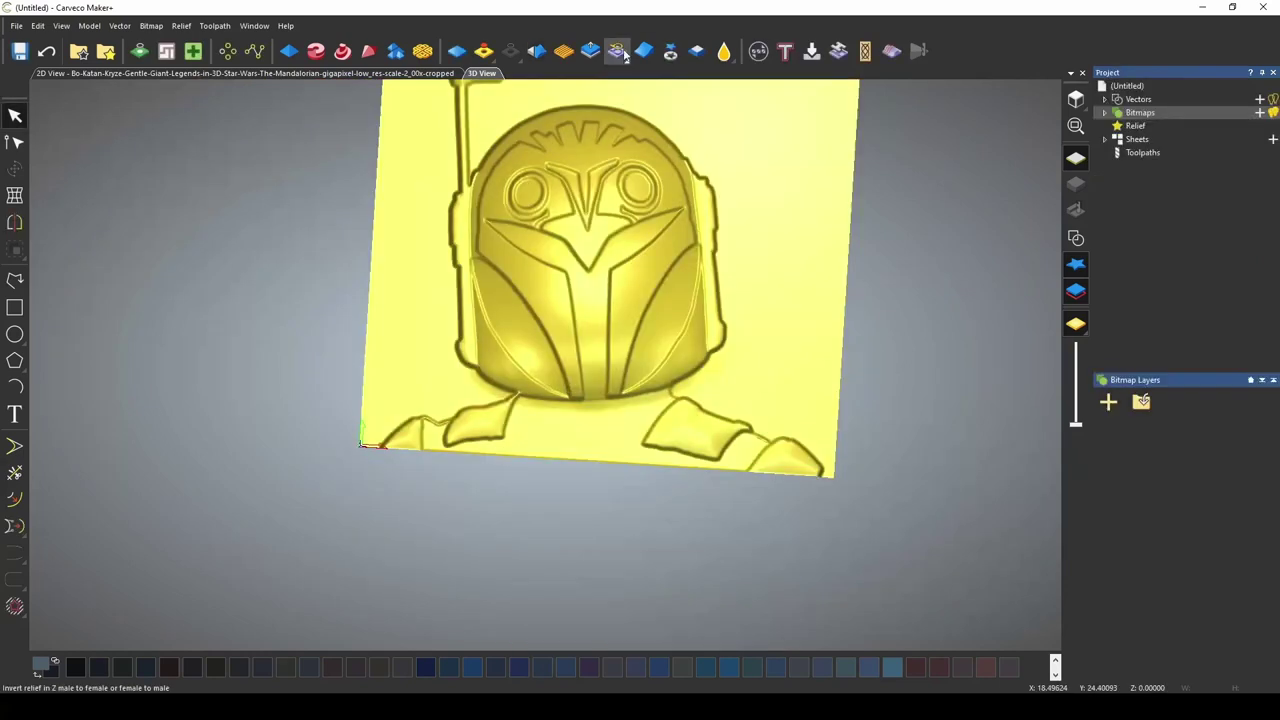
- Texture the selected helmet outline from the helmet image file at 0.125-inch Z height
{"action": "left_click", "coordinate": [563, 51]}
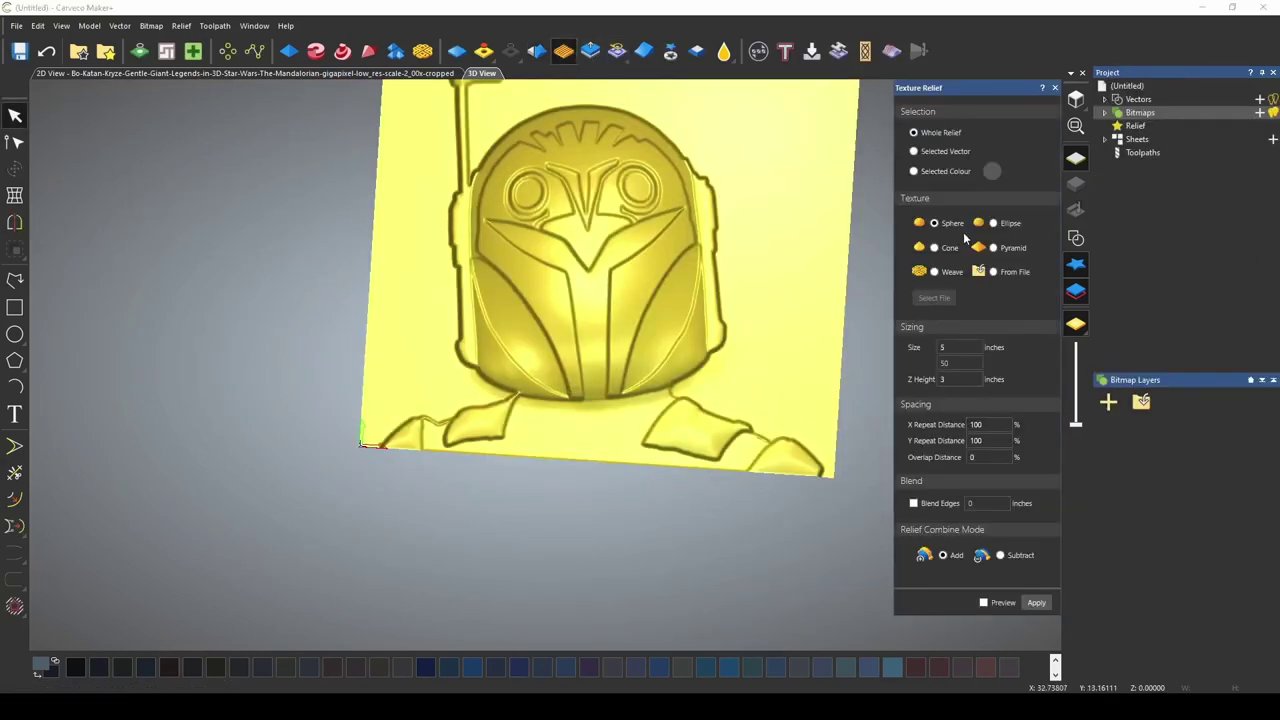
{"action": "left_click", "coordinate": [993, 272]}
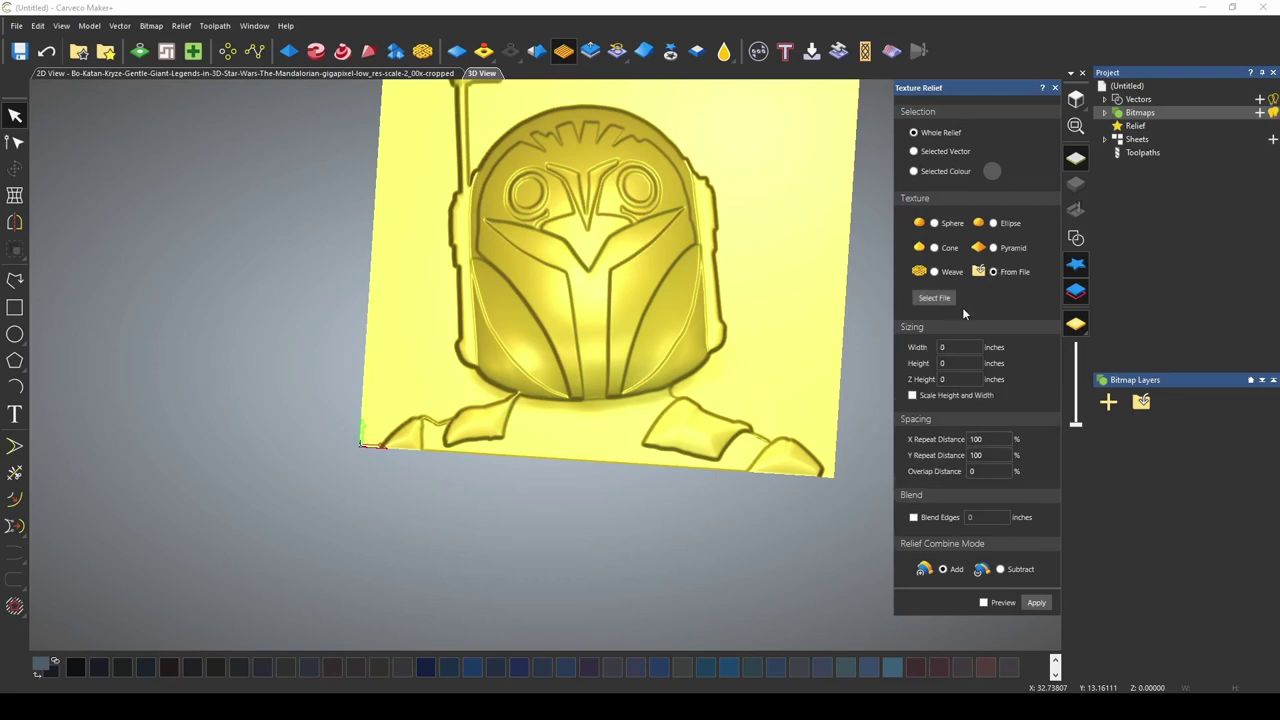
{"action": "left_click", "coordinate": [934, 298]}
{"action": "left_click", "coordinate": [871, 228]}
{"action": "left_click", "coordinate": [1150, 457]}
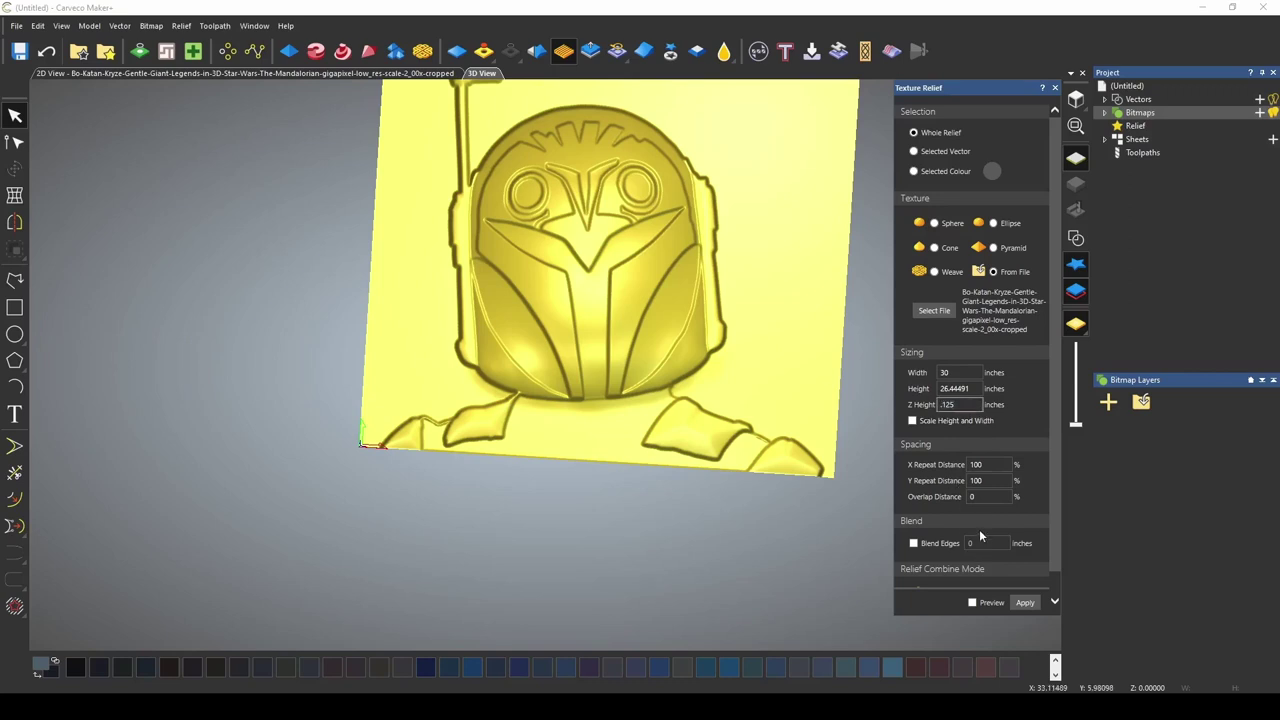
{"action": "left_click", "coordinate": [913, 152]}
{"action": "left_click", "coordinate": [725, 335]}
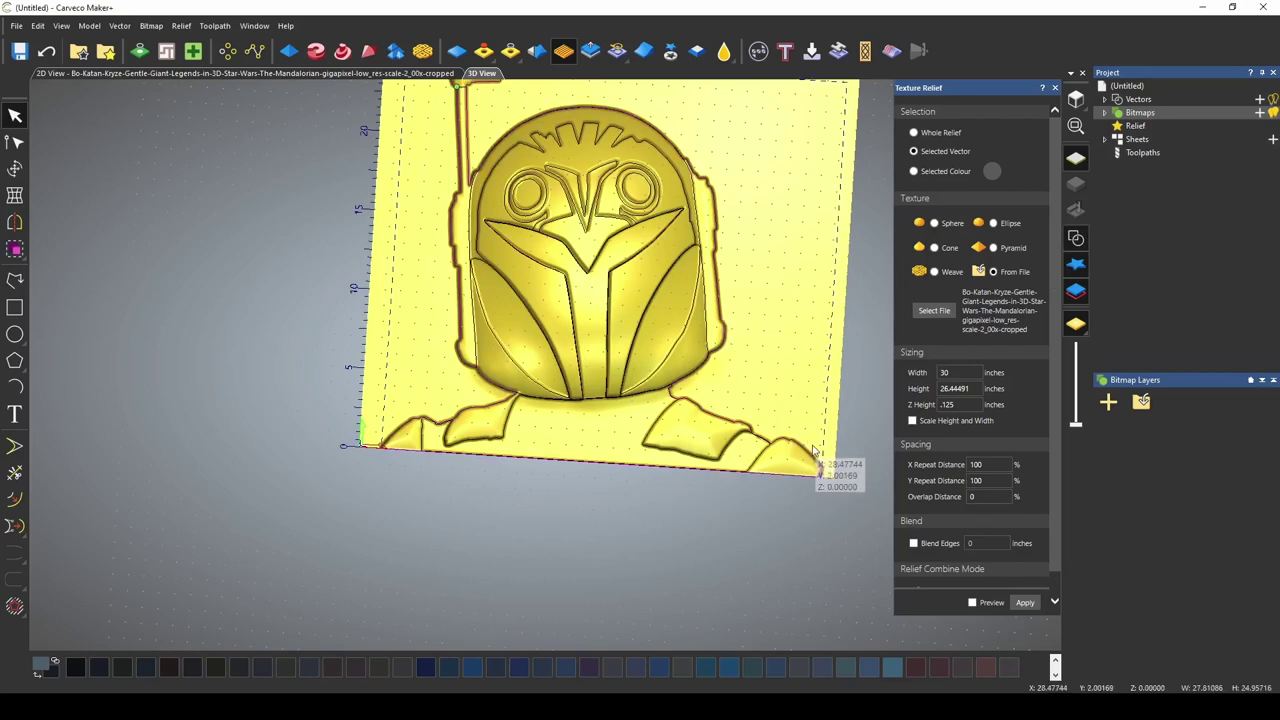
{"action": "left_click", "coordinate": [1025, 603]}
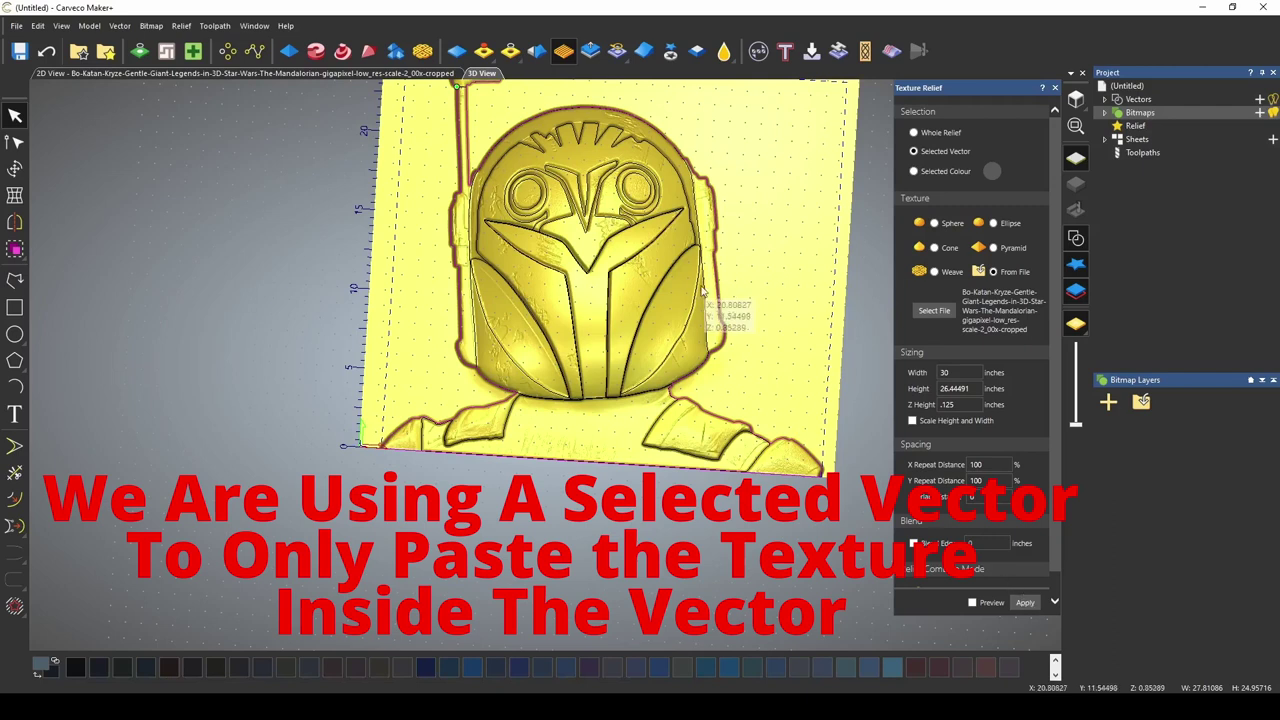
- Reapply the image texture to deepen it, then close the texture settings and inspect the helmet
{"action": "scroll", "coordinate": [624, 339], "scroll_direction": "up", "scroll_amount": 3}
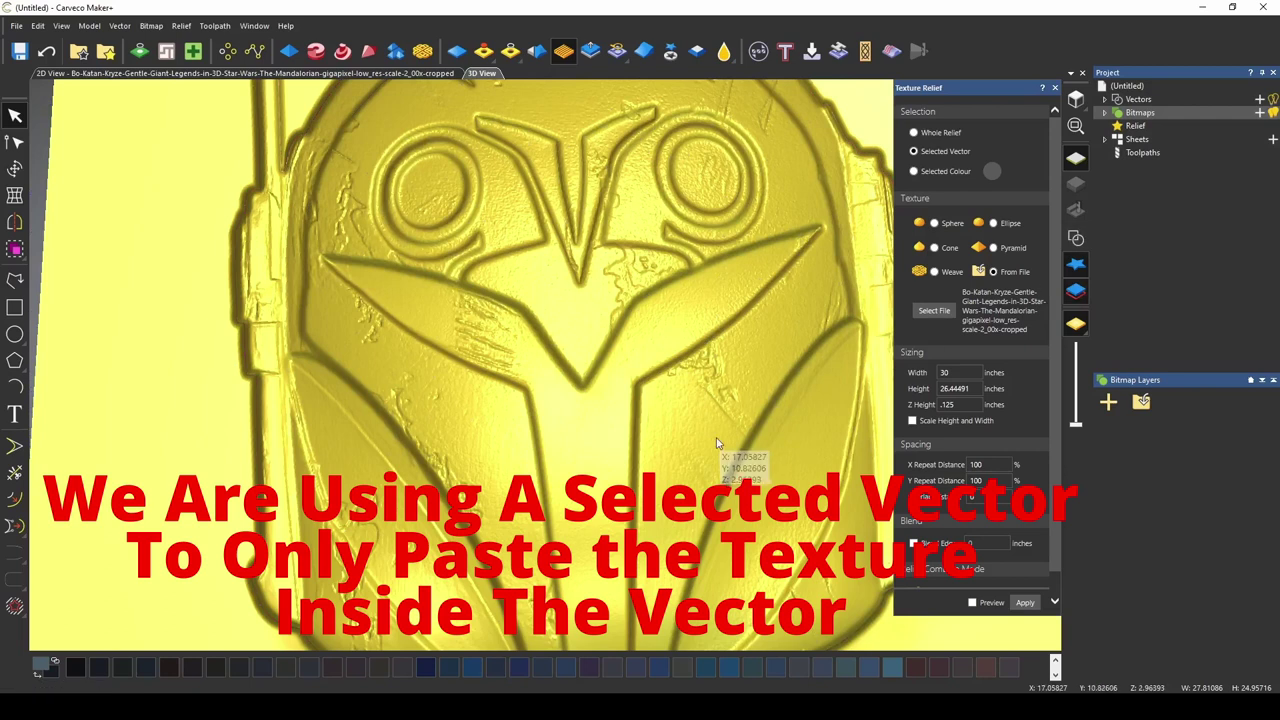
{"action": "scroll", "coordinate": [716, 440], "scroll_direction": "down", "scroll_amount": 5}
{"action": "mouse_move", "coordinate": [630, 467]}
{"action": "left_mouse_down"}
{"action": "mouse_move", "coordinate": [654, 417]}
{"action": "mouse_move", "coordinate": [651, 514]}
{"action": "mouse_move", "coordinate": [862, 456]}
{"action": "mouse_move", "coordinate": [434, 434]}
{"action": "mouse_move", "coordinate": [630, 455]}
{"action": "mouse_move", "coordinate": [514, 500]}
{"action": "left_mouse_up"}
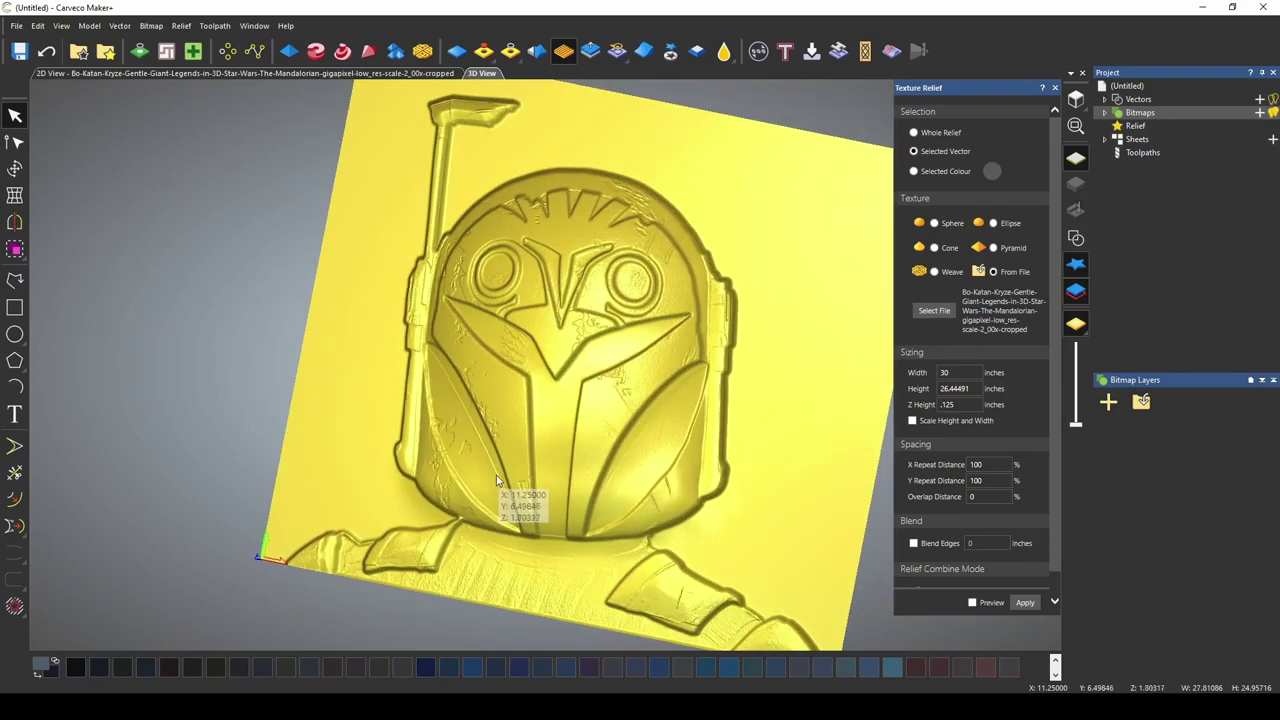
{"action": "left_click", "coordinate": [1025, 603]}
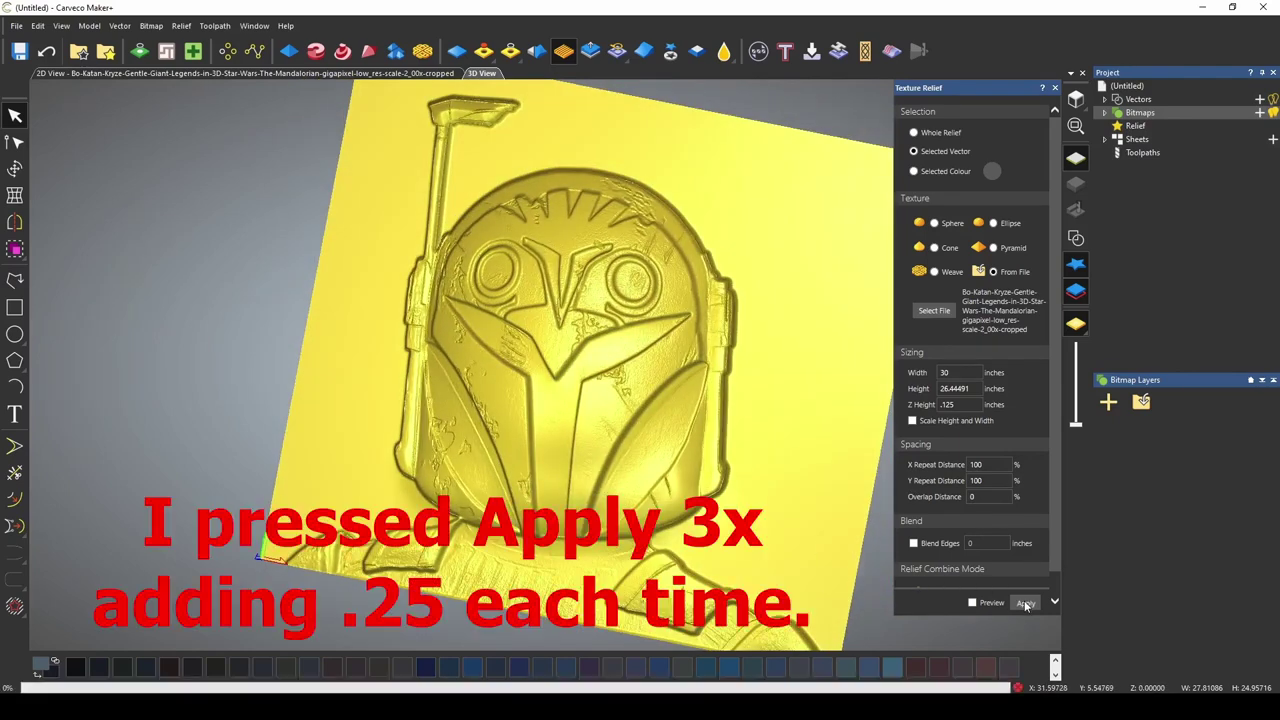
{"action": "mouse_move", "coordinate": [572, 607]}
{"action": "left_mouse_down"}
{"action": "mouse_move", "coordinate": [600, 483]}
{"action": "mouse_move", "coordinate": [684, 402]}
{"action": "mouse_move", "coordinate": [777, 500]}
{"action": "mouse_move", "coordinate": [566, 535]}
{"action": "left_mouse_up"}
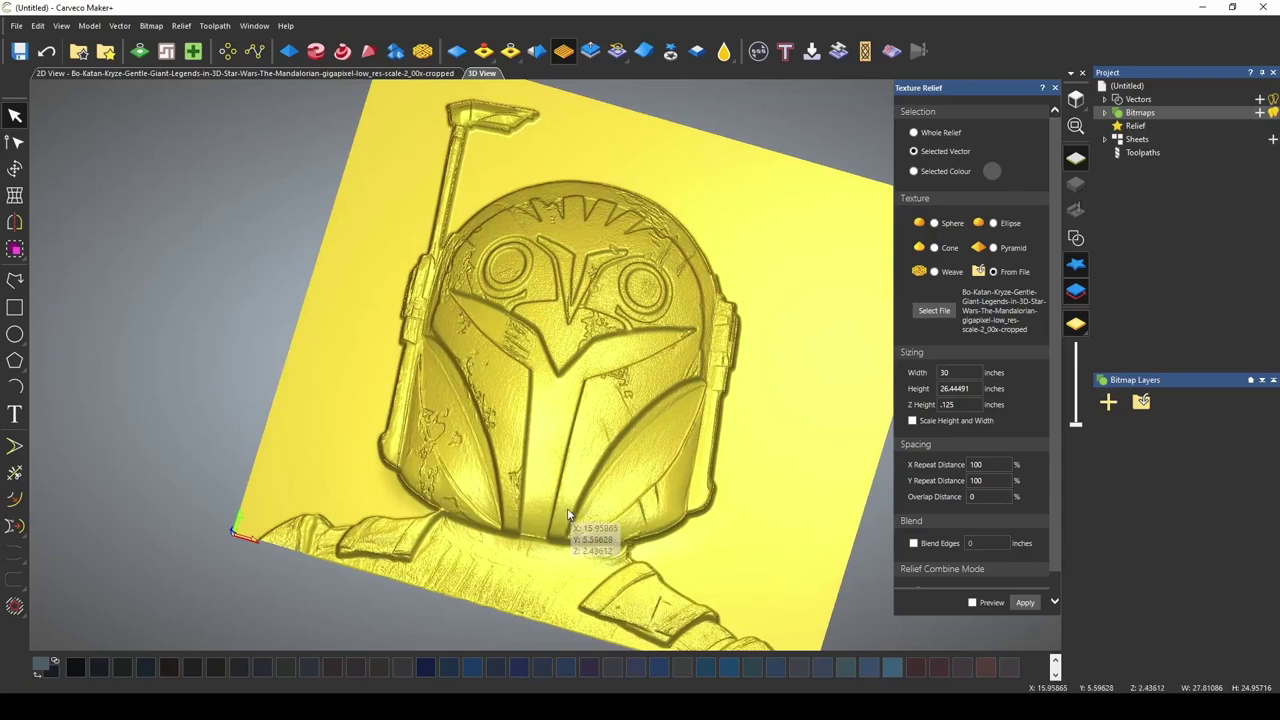
{"action": "key", "text": "Escape"}
{"action": "left_click_drag", "start_coordinate": [568, 515], "coordinate": [434, 491]}
{"action": "mouse_move", "coordinate": [645, 497]}
{"action": "left_mouse_down"}
{"action": "mouse_move", "coordinate": [634, 537]}
{"action": "mouse_move", "coordinate": [651, 594]}
{"action": "mouse_move", "coordinate": [663, 534]}
{"action": "left_mouse_up"}
{"action": "scroll", "coordinate": [633, 436], "scroll_direction": "down", "scroll_amount": 2}
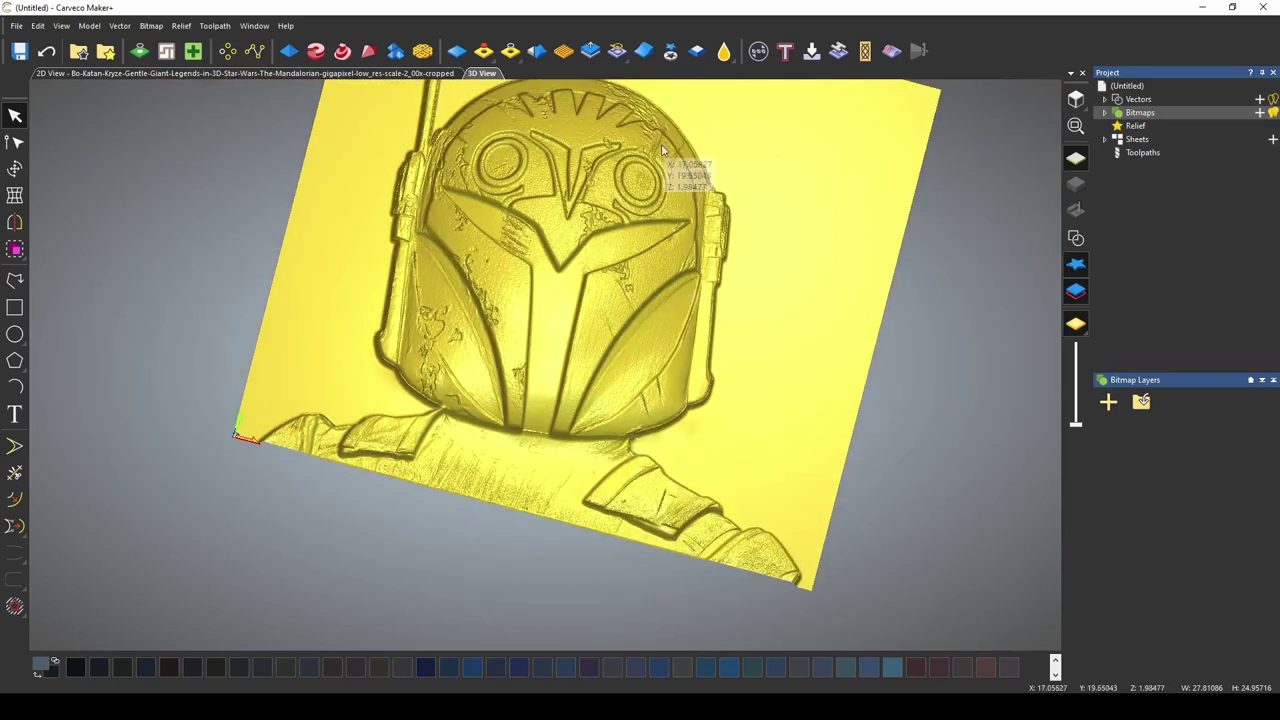
- Try the sculpt smoothing and carving brushes, orbiting the relief to inspect it
{"action": "left_click", "coordinate": [731, 55]}
{"action": "left_click", "coordinate": [1207, 98]}
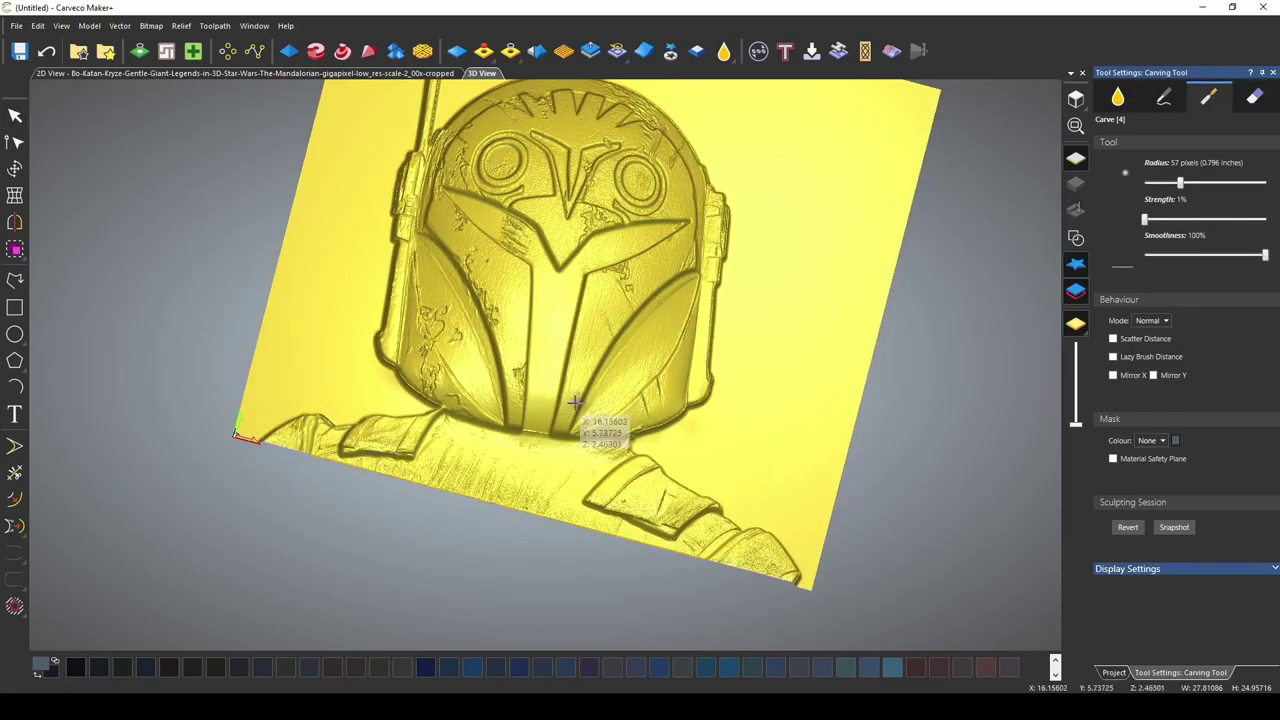
{"action": "scroll", "coordinate": [456, 460], "scroll_direction": "up", "scroll_amount": 3}
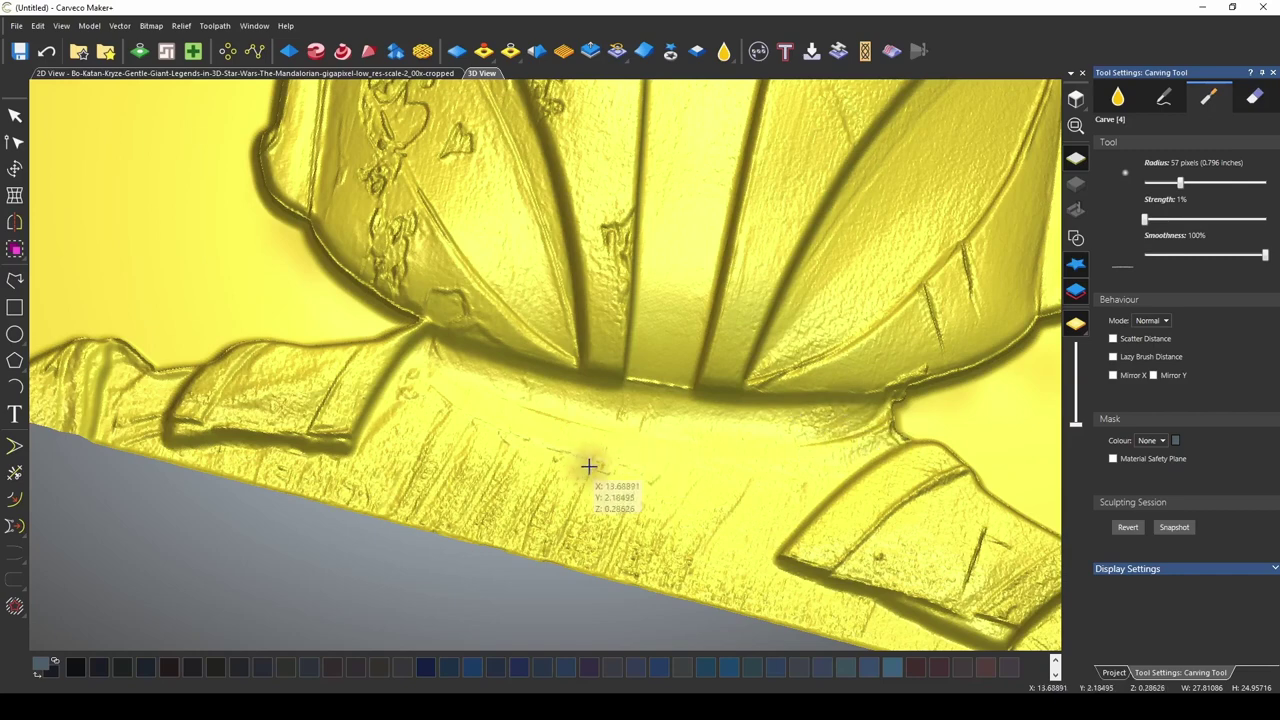
{"action": "mouse_move", "coordinate": [589, 463]}
{"action": "middle_mouse_down"}
{"action": "mouse_move", "coordinate": [697, 420]}
{"action": "mouse_move", "coordinate": [726, 371]}
{"action": "mouse_move", "coordinate": [900, 357]}
{"action": "mouse_move", "coordinate": [886, 398]}
{"action": "mouse_move", "coordinate": [737, 491]}
{"action": "mouse_move", "coordinate": [897, 508]}
{"action": "mouse_move", "coordinate": [573, 488]}
{"action": "middle_mouse_up"}
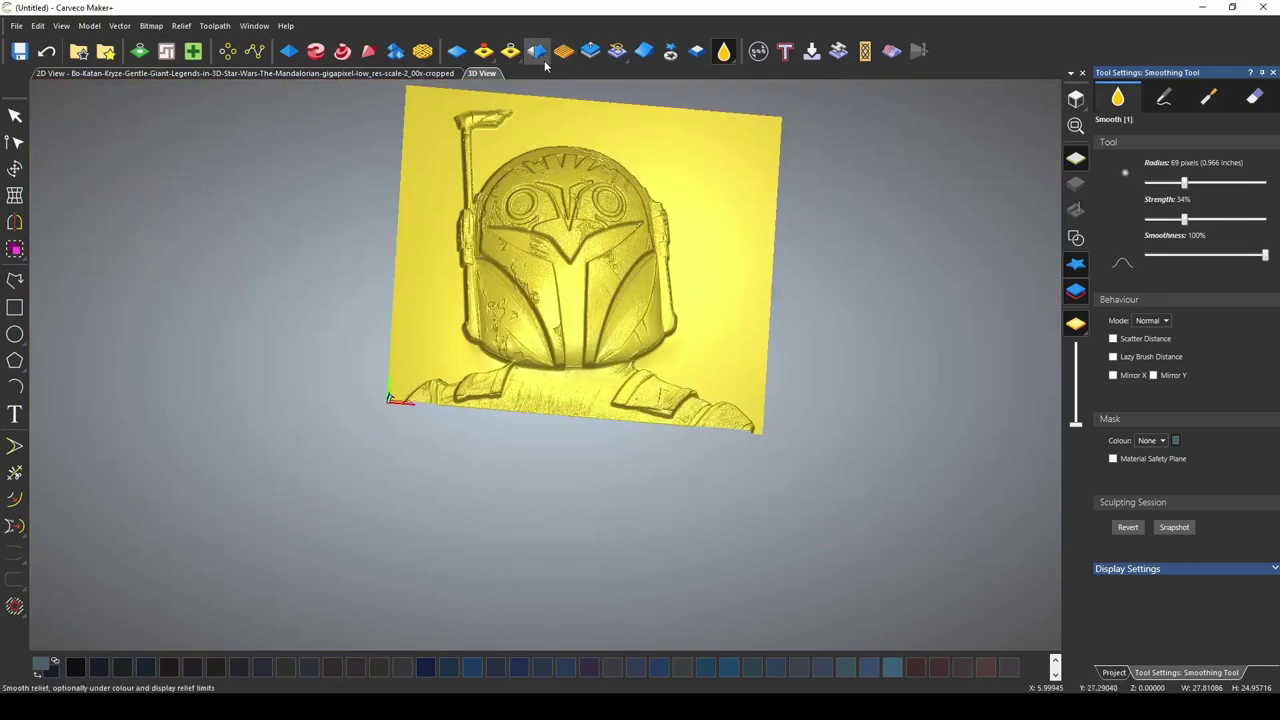
- Smooth the whole relief at 46% strength
{"action": "left_click", "coordinate": [534, 51]}
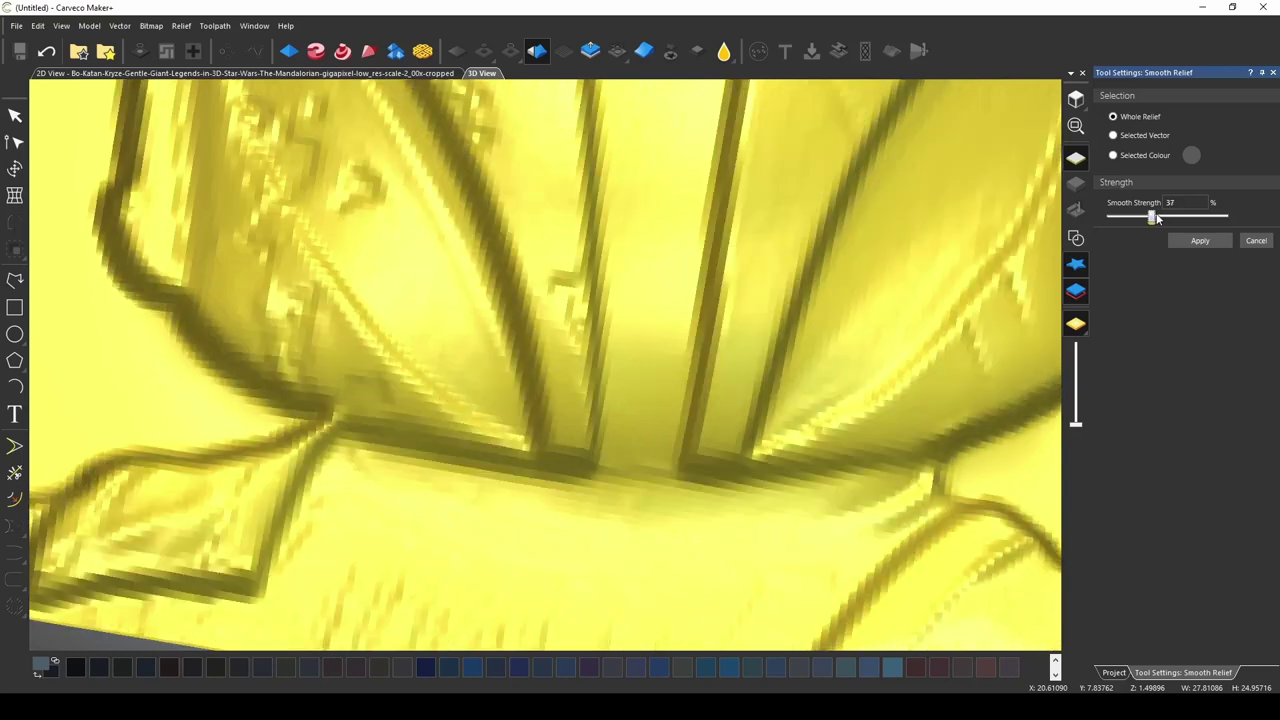
{"action": "left_click_drag", "start_coordinate": [1153, 217], "coordinate": [1165, 220]}
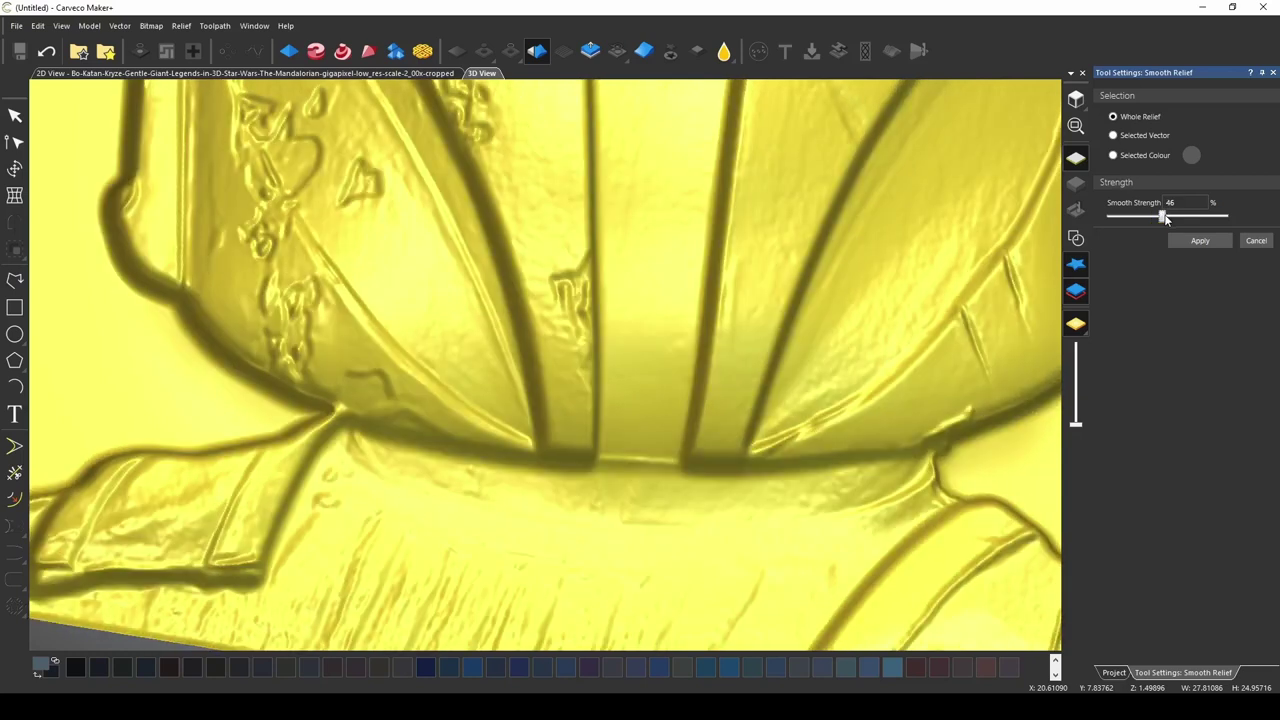
{"action": "left_click", "coordinate": [1195, 241]}
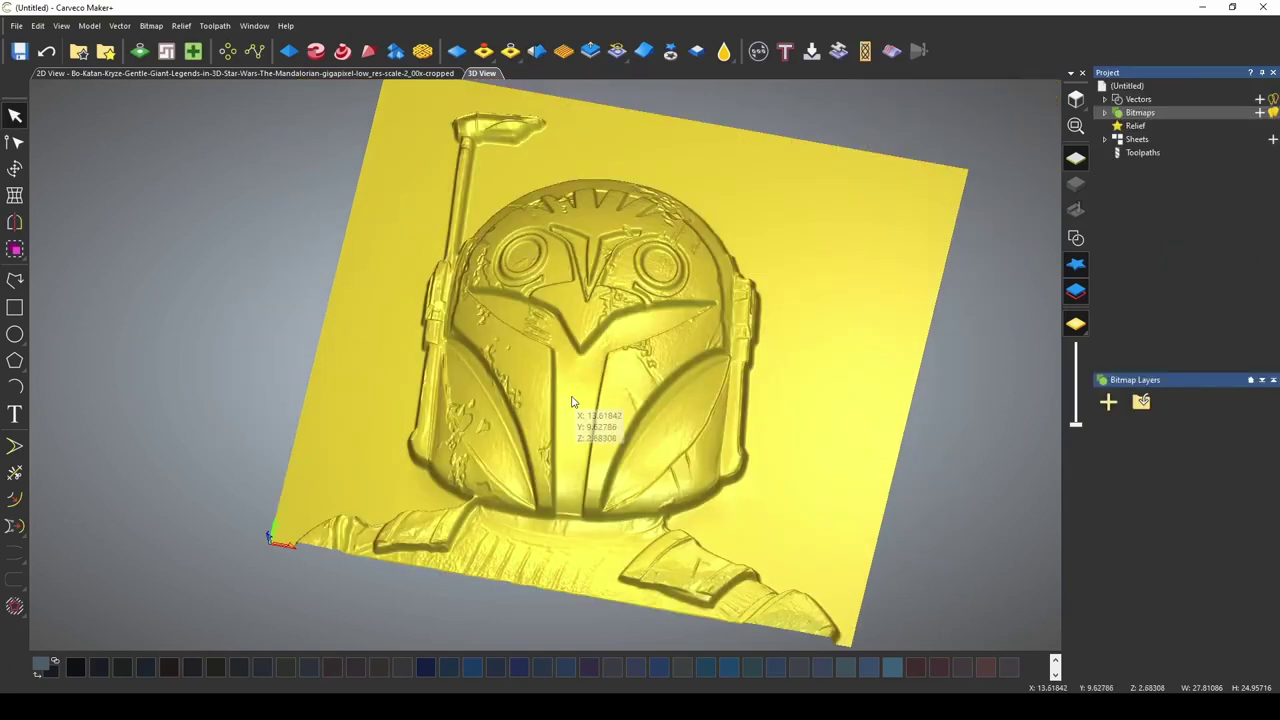
- Activate the Deposit sculpting brush at 91-pixel radius, 1% strength and 100% smoothness
{"action": "left_click_drag", "start_coordinate": [580, 367], "coordinate": [563, 528]}
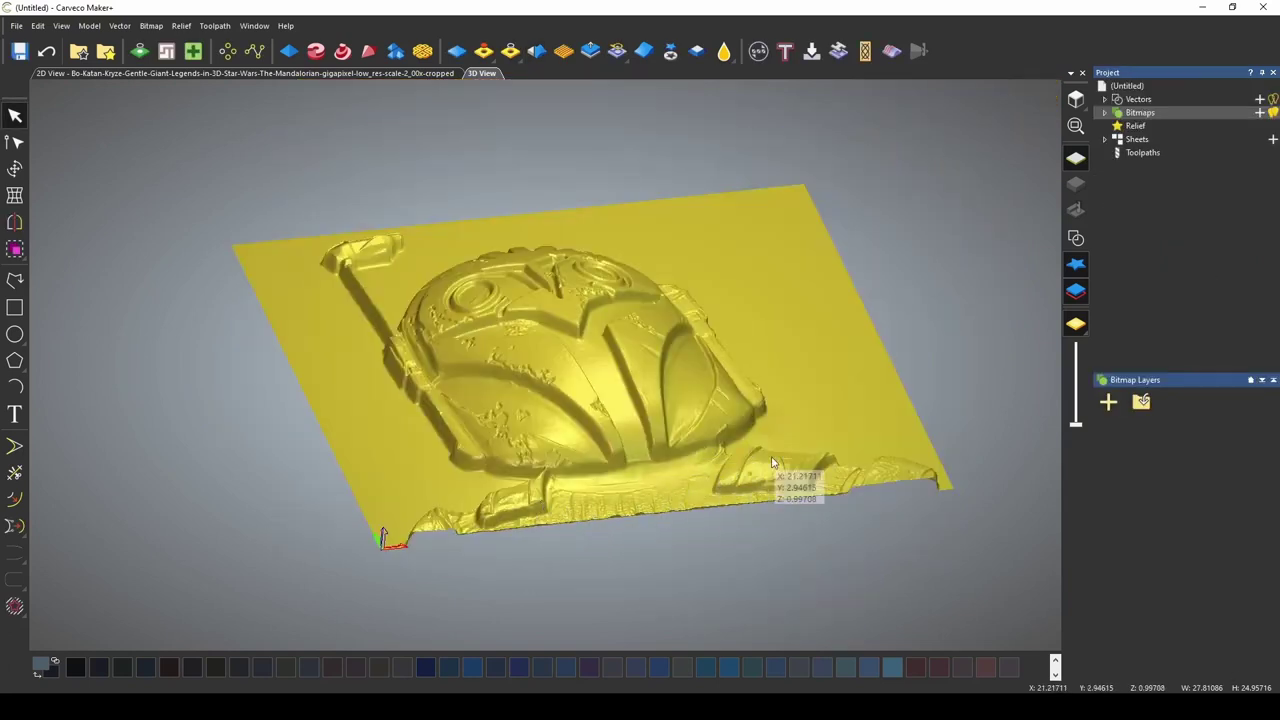
{"action": "scroll", "coordinate": [771, 471], "scroll_direction": "down", "scroll_amount": 2}
{"action": "left_click_drag", "start_coordinate": [709, 427], "coordinate": [651, 536]}
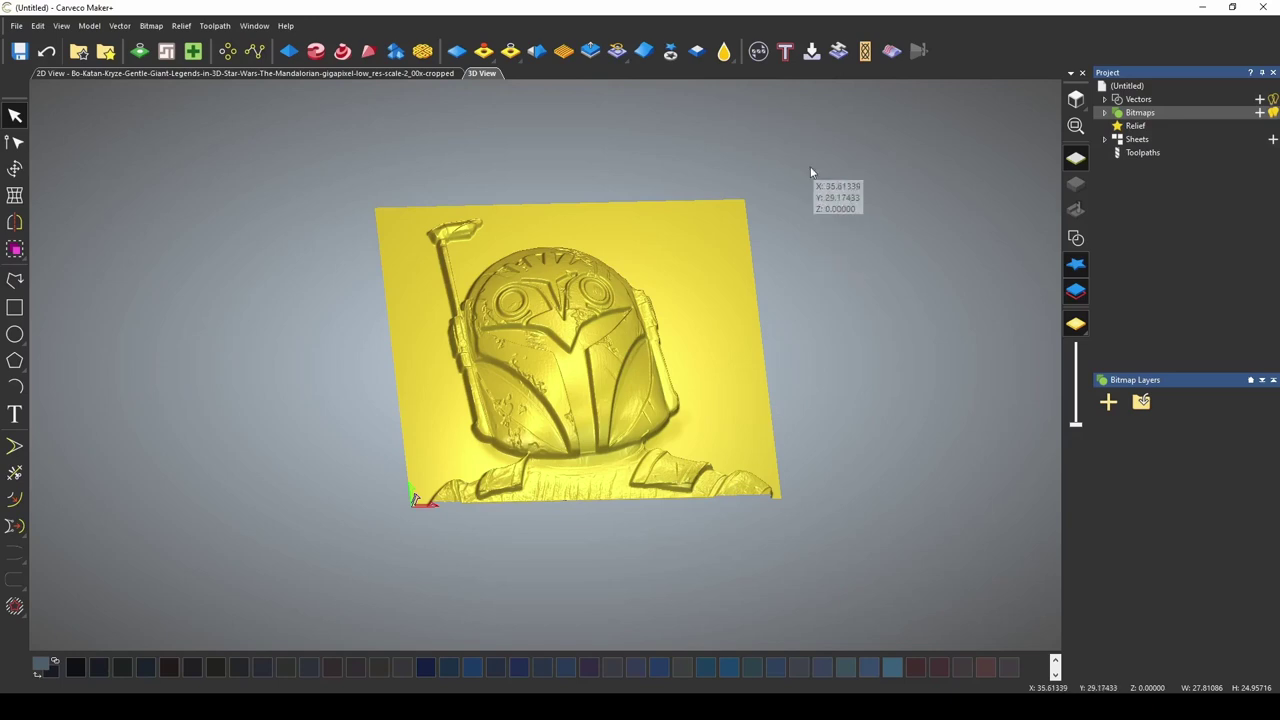
{"action": "left_click", "coordinate": [724, 53]}
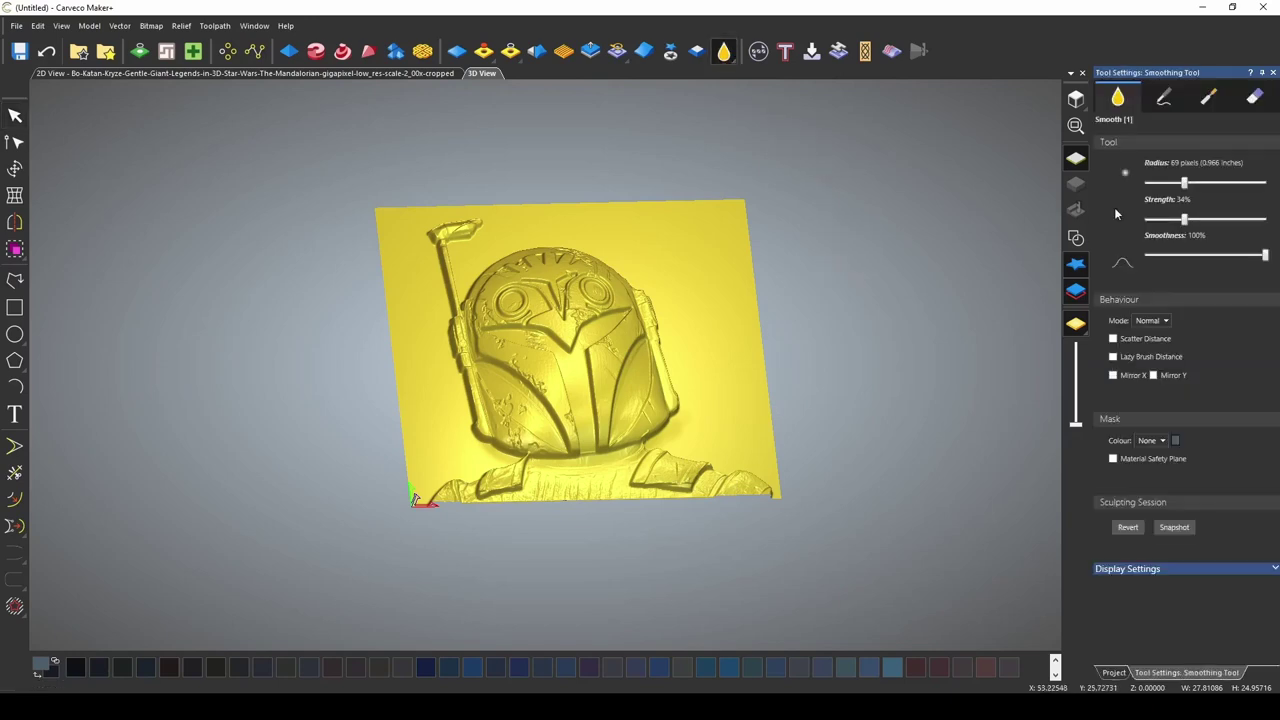
{"action": "left_click", "coordinate": [1166, 97]}
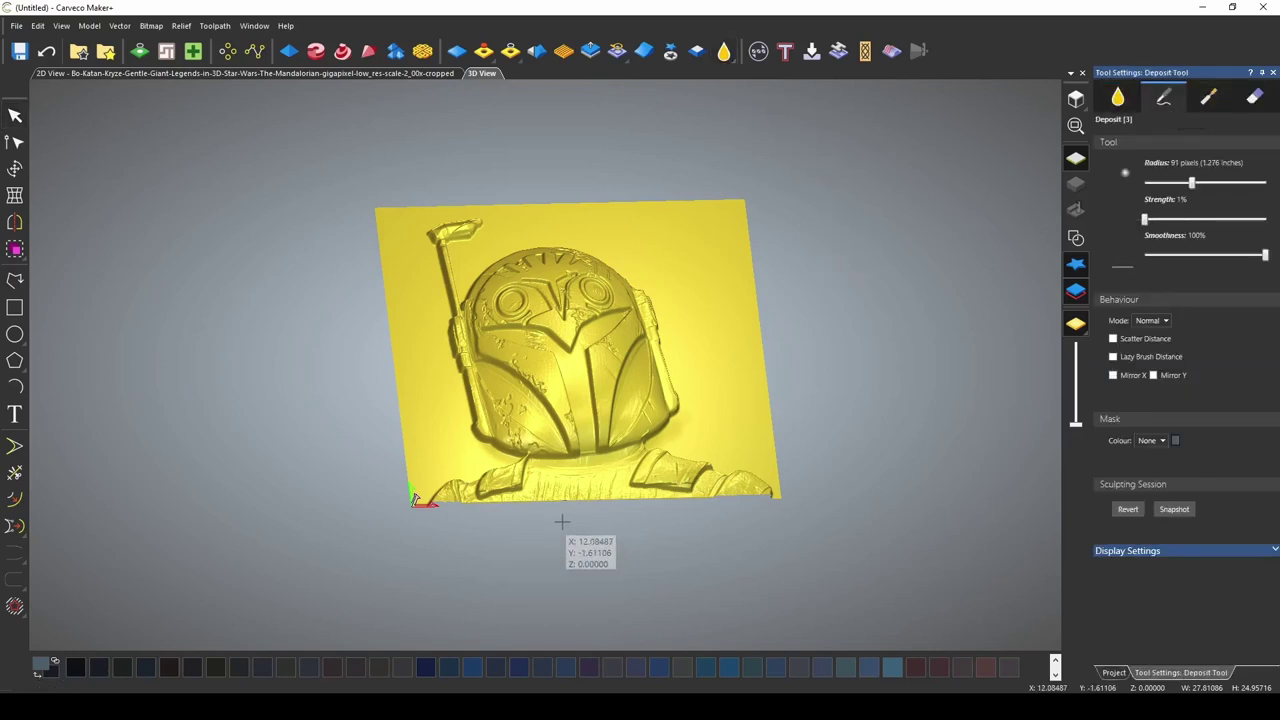
{"action": "scroll", "coordinate": [560, 520], "scroll_direction": "up", "scroll_amount": 3}
{"action": "scroll", "coordinate": [566, 528], "scroll_direction": "up", "scroll_amount": 2}
- Orbit and zoom around the smoothed relief to inspect its lower edge
{"action": "middle_click_drag", "start_coordinate": [518, 483], "coordinate": [393, 388]}
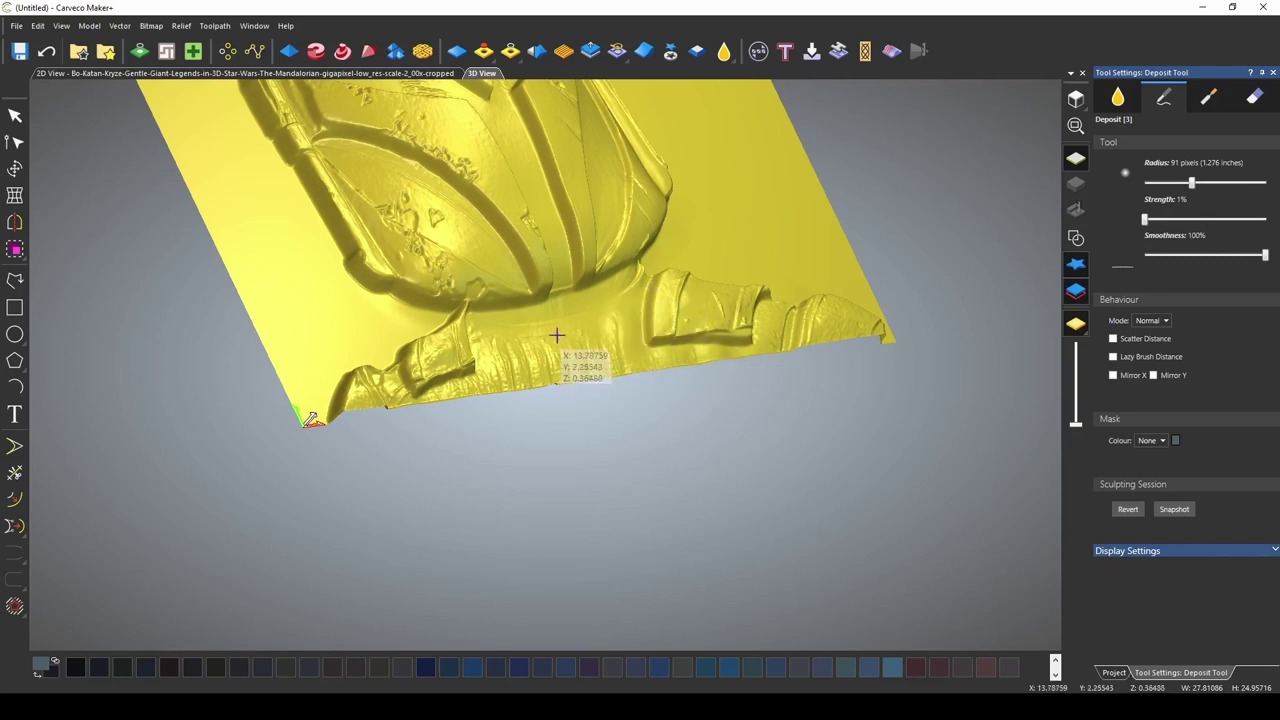
{"action": "mouse_move", "coordinate": [506, 436]}
{"action": "middle_mouse_down"}
{"action": "mouse_move", "coordinate": [677, 357]}
{"action": "mouse_move", "coordinate": [586, 329]}
{"action": "mouse_move", "coordinate": [457, 423]}
{"action": "mouse_move", "coordinate": [519, 370]}
{"action": "mouse_move", "coordinate": [609, 411]}
{"action": "mouse_move", "coordinate": [509, 386]}
{"action": "middle_mouse_up"}
{"action": "scroll", "coordinate": [519, 370], "scroll_direction": "down", "scroll_amount": 3}
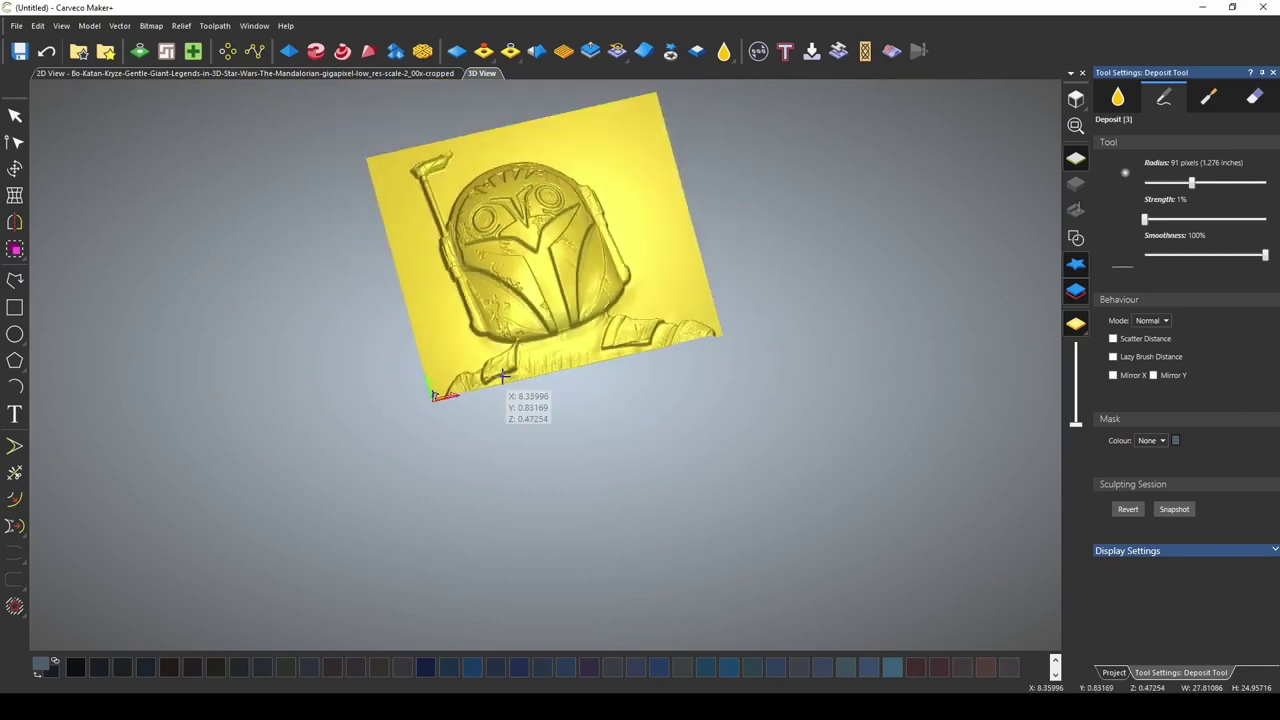
{"action": "scroll", "coordinate": [514, 411], "scroll_direction": "up", "scroll_amount": 5}
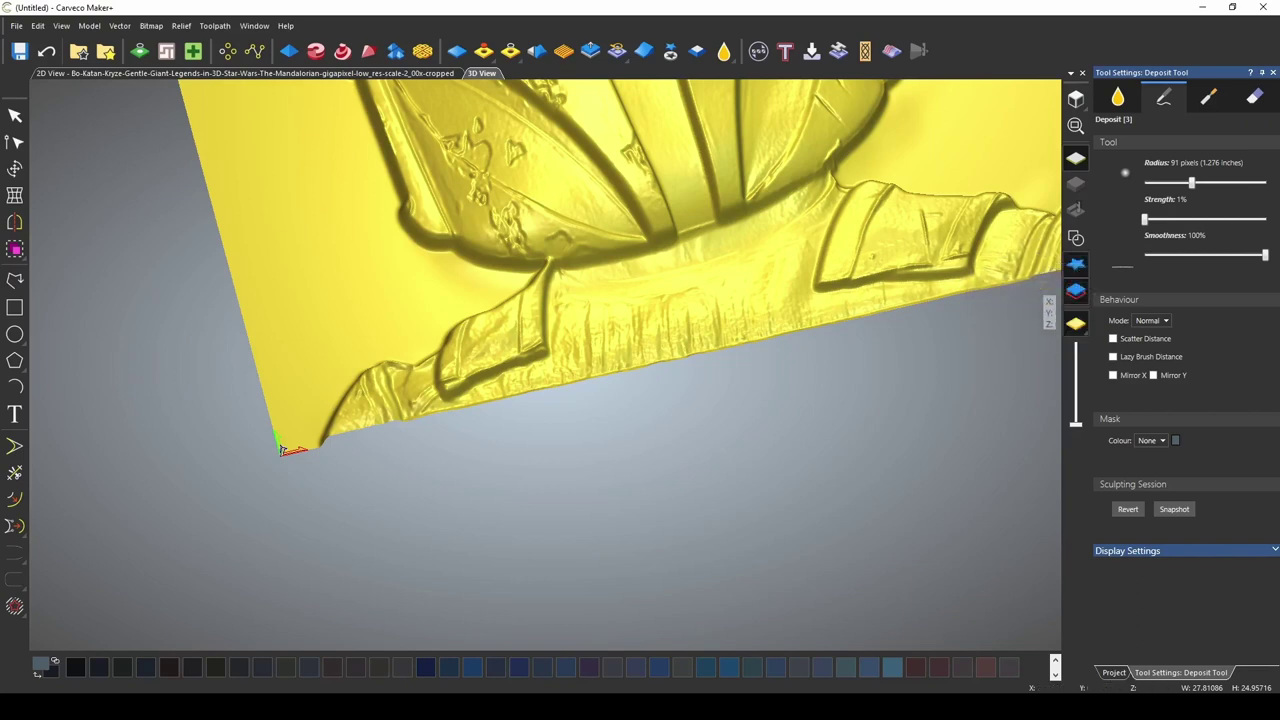
{"action": "middle_click_drag", "start_coordinate": [1068, 322], "coordinate": [650, 362]}
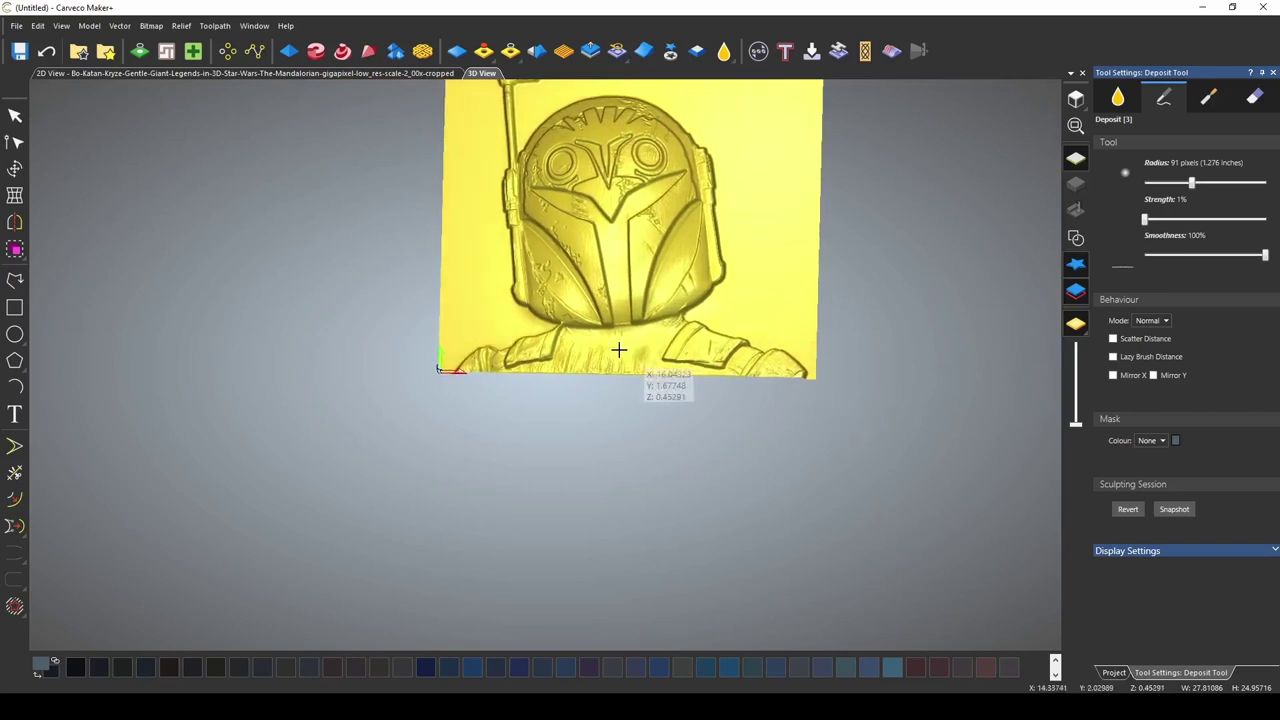
{"action": "scroll", "coordinate": [571, 334], "scroll_direction": "down", "scroll_amount": 1}
{"action": "scroll", "coordinate": [571, 334], "scroll_direction": "up", "scroll_amount": 2}
{"action": "scroll", "coordinate": [575, 360], "scroll_direction": "up", "scroll_amount": 3}
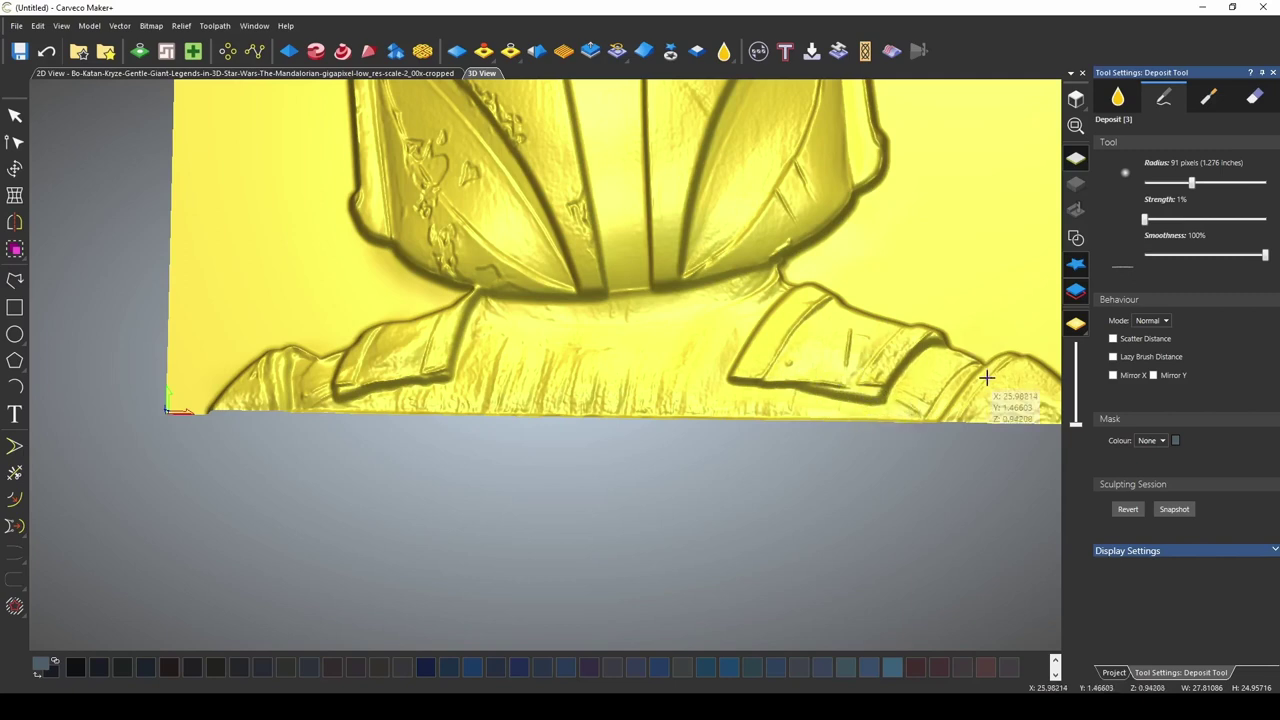
- View the helmet front-on, edge-on and from the lower left to check its depth
{"action": "mouse_move", "coordinate": [1006, 400]}
{"action": "middle_mouse_down"}
{"action": "mouse_move", "coordinate": [679, 460]}
{"action": "mouse_move", "coordinate": [771, 334]}
{"action": "mouse_move", "coordinate": [849, 345]}
{"action": "middle_mouse_up"}
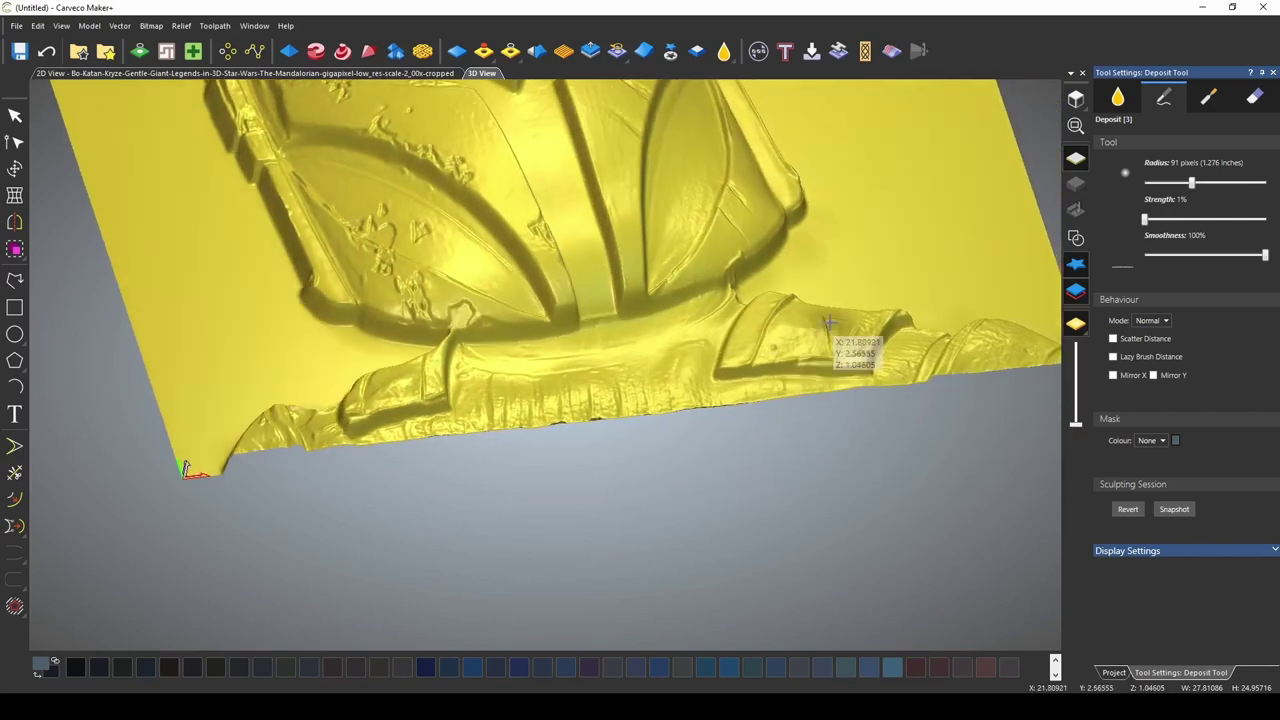
{"action": "scroll", "coordinate": [694, 314], "scroll_direction": "down", "scroll_amount": 3}
{"action": "mouse_move", "coordinate": [570, 360]}
{"action": "middle_mouse_down"}
{"action": "mouse_move", "coordinate": [734, 423]}
{"action": "mouse_move", "coordinate": [631, 457]}
{"action": "mouse_move", "coordinate": [414, 486]}
{"action": "mouse_move", "coordinate": [752, 168]}
{"action": "middle_mouse_up"}
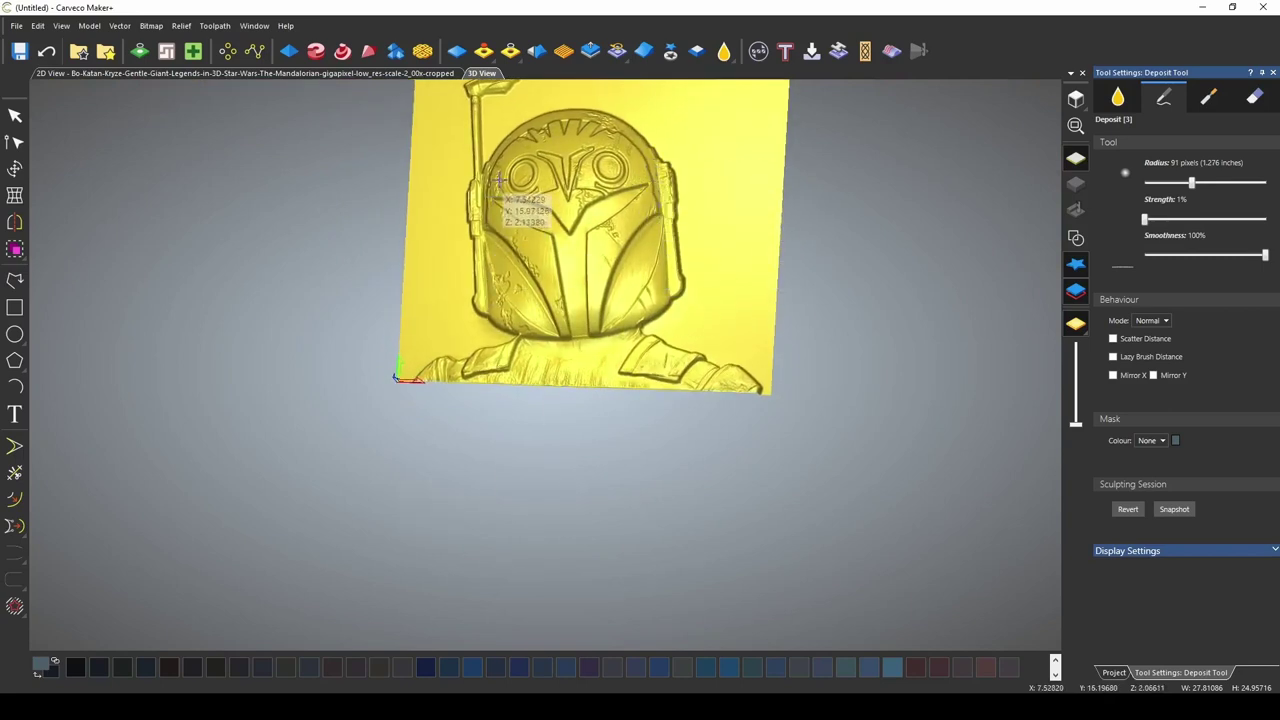
{"action": "mouse_move", "coordinate": [520, 207]}
{"action": "middle_mouse_down"}
{"action": "mouse_move", "coordinate": [657, 186]}
{"action": "mouse_move", "coordinate": [674, 149]}
{"action": "middle_mouse_up"}
{"action": "scroll", "coordinate": [580, 337], "scroll_direction": "up", "scroll_amount": 3}
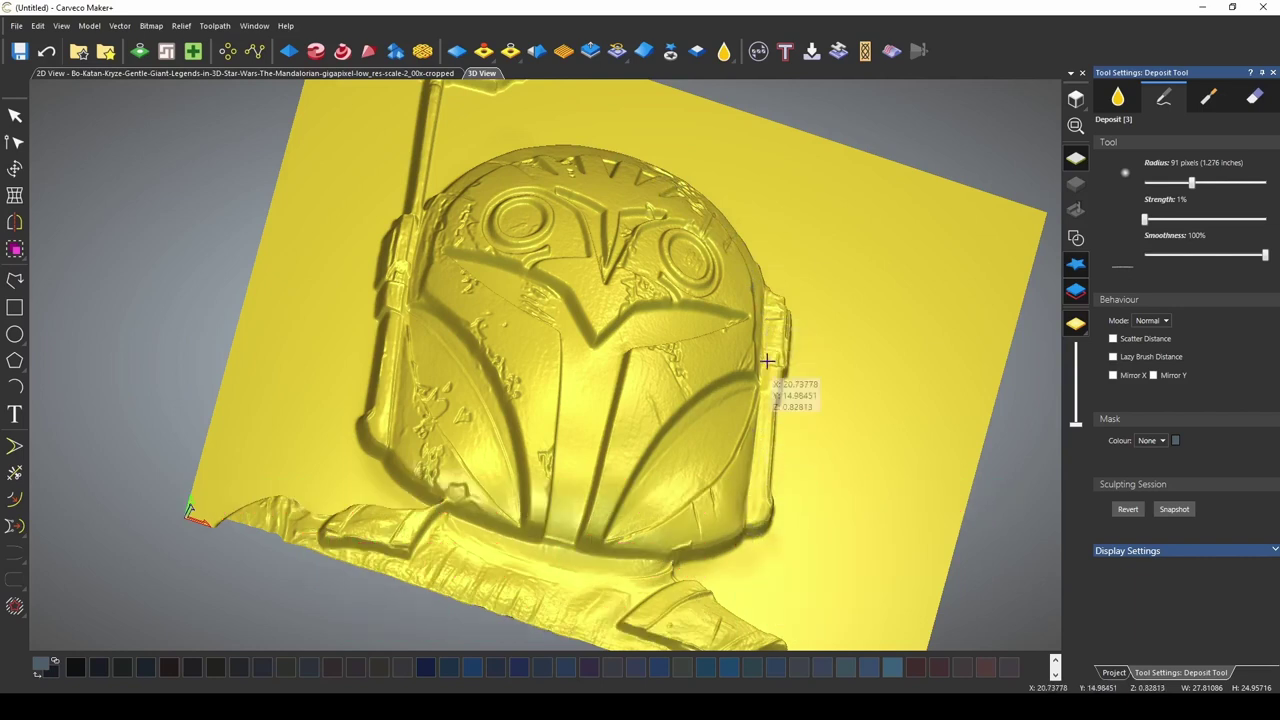
{"action": "mouse_move", "coordinate": [843, 600]}
{"action": "middle_mouse_down"}
{"action": "mouse_move", "coordinate": [559, 489]}
{"action": "mouse_move", "coordinate": [534, 591]}
{"action": "middle_mouse_up"}
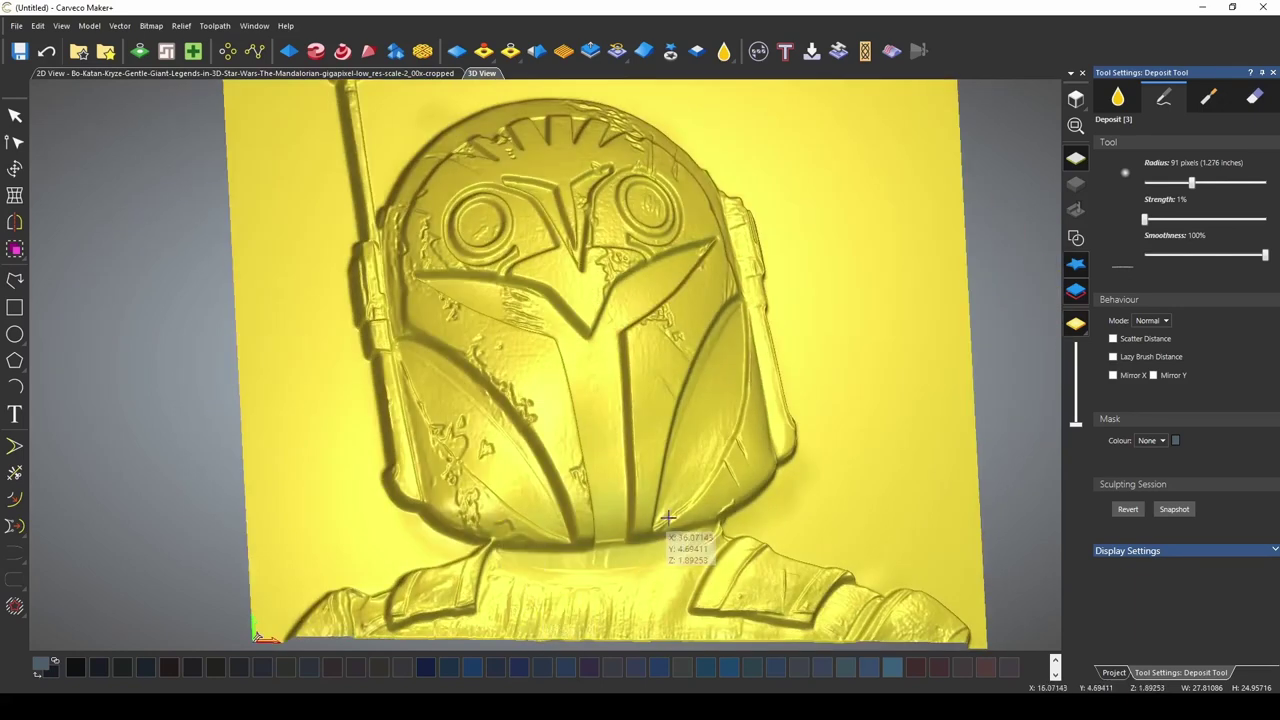
{"action": "middle_click_drag", "start_coordinate": [811, 508], "coordinate": [634, 429]}
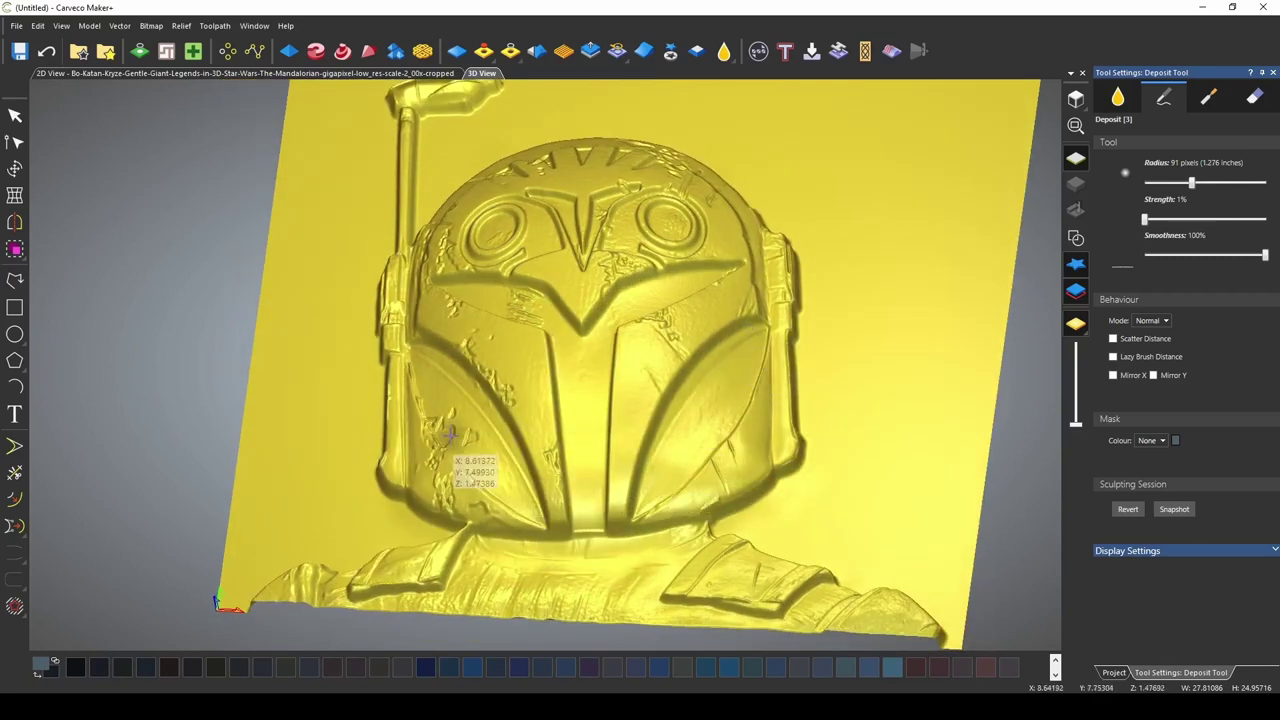
{"action": "middle_click_drag", "start_coordinate": [641, 532], "coordinate": [646, 543]}
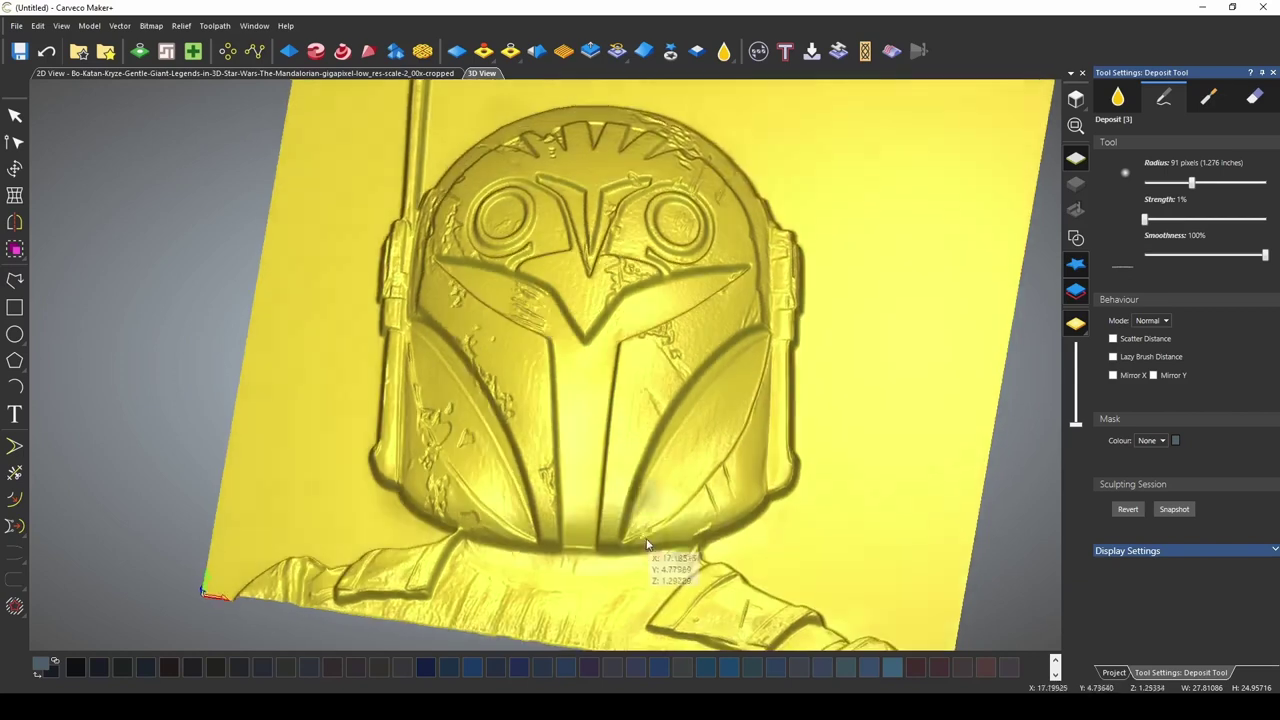
{"action": "scroll", "coordinate": [514, 284], "scroll_direction": "down", "scroll_amount": 2}
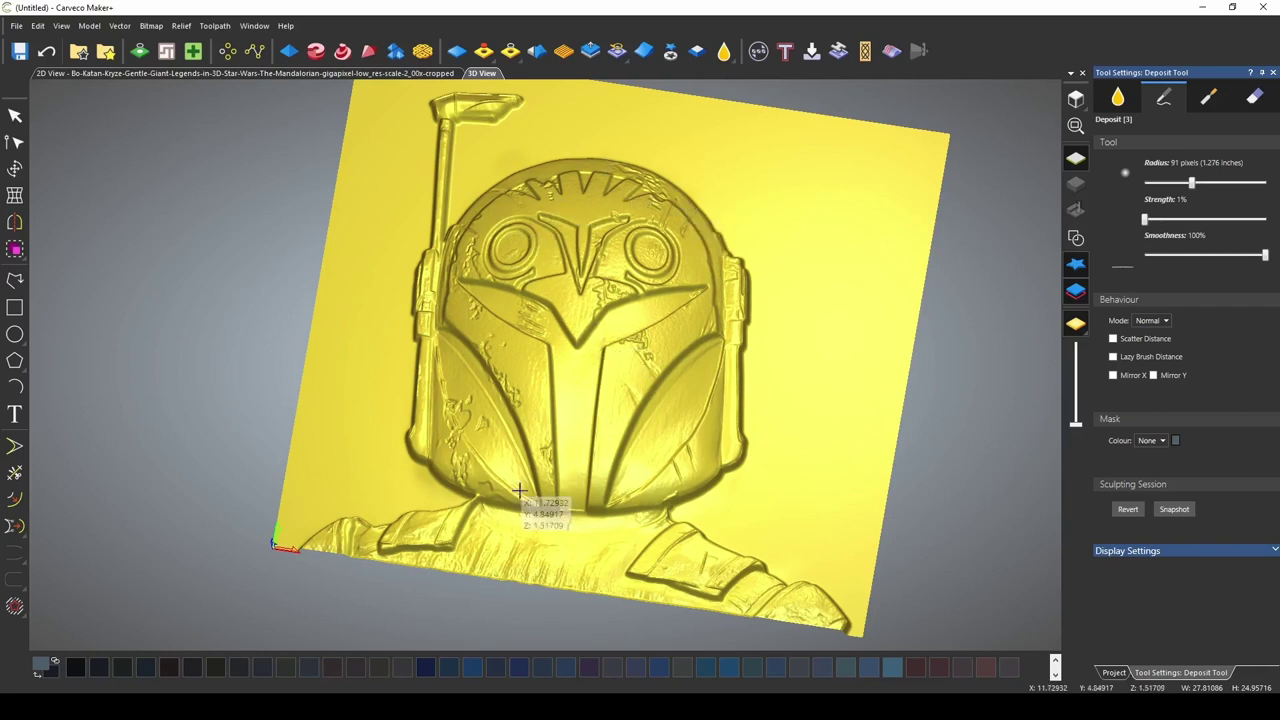
{"action": "mouse_move", "coordinate": [614, 534]}
{"action": "middle_mouse_down"}
{"action": "mouse_move", "coordinate": [851, 402]}
{"action": "mouse_move", "coordinate": [1020, 497]}
{"action": "mouse_move", "coordinate": [791, 430]}
{"action": "mouse_move", "coordinate": [397, 478]}
{"action": "middle_mouse_up"}
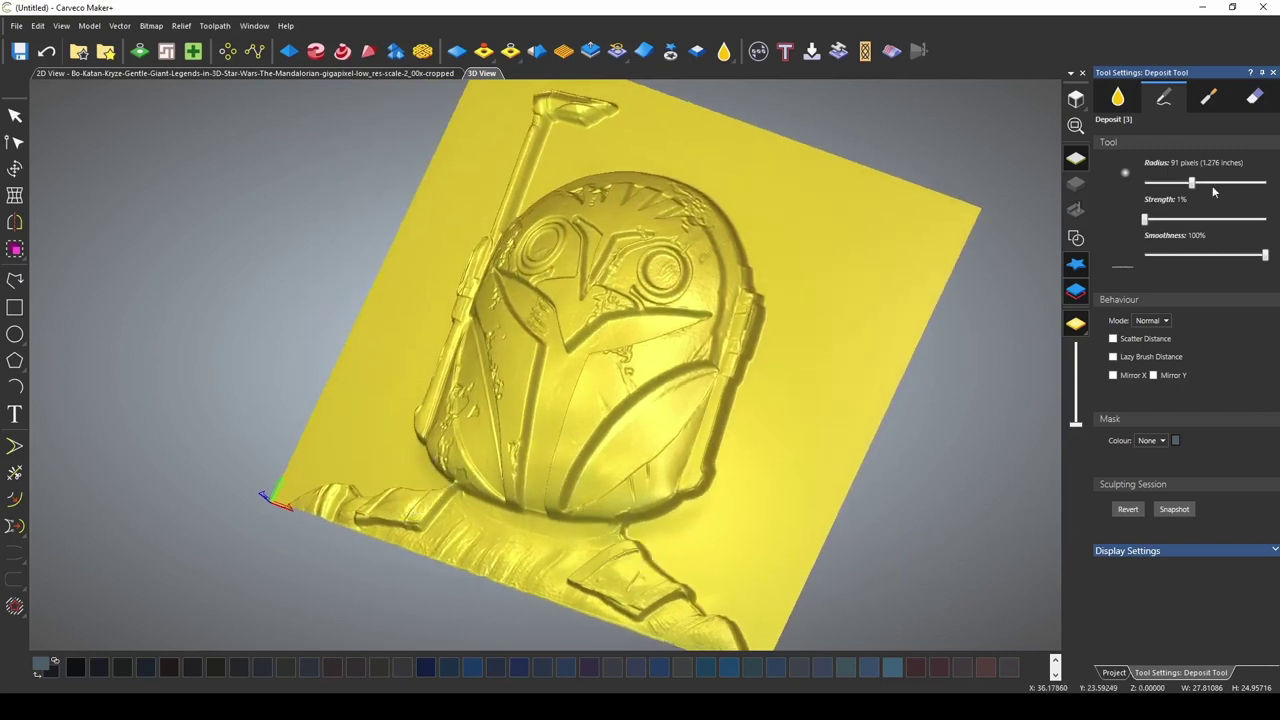
- Set the deposit radius to 400 pixels and build up the lower helmet, eye-to-right area and base
{"action": "left_click_drag", "start_coordinate": [1192, 183], "coordinate": [1266, 183]}
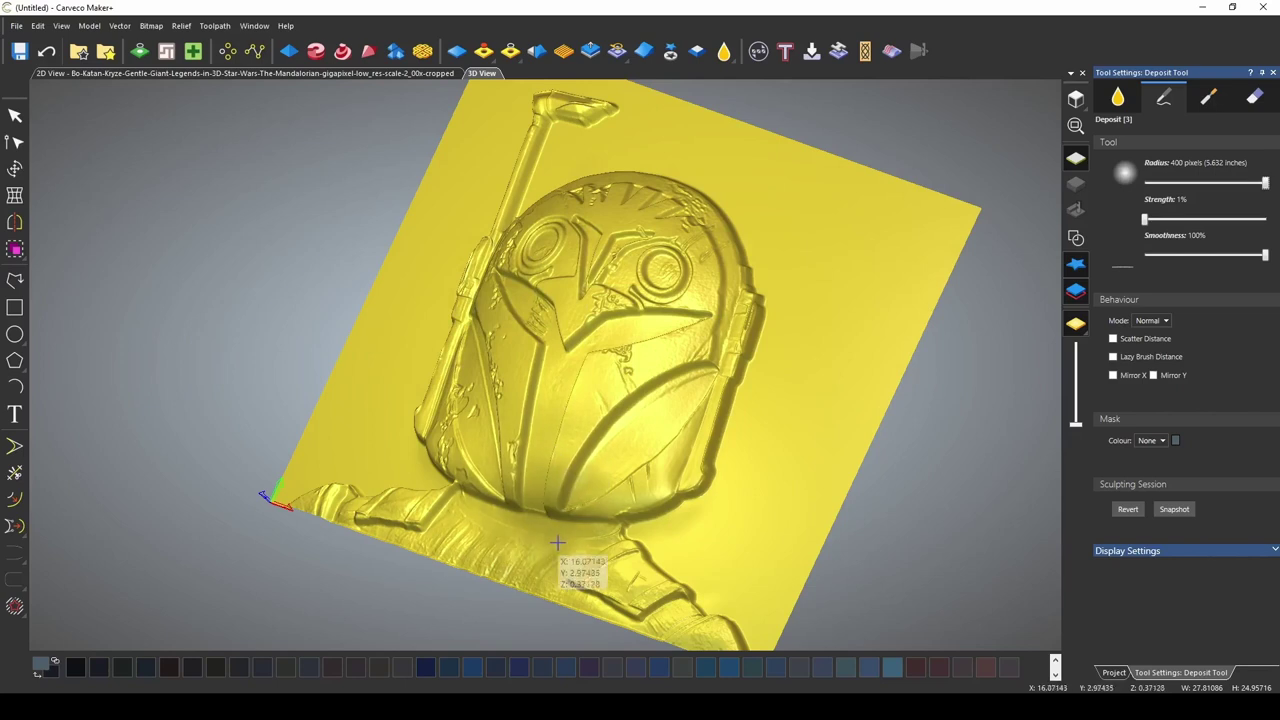
{"action": "mouse_move", "coordinate": [560, 545]}
{"action": "middle_mouse_down"}
{"action": "mouse_move", "coordinate": [835, 414]}
{"action": "mouse_move", "coordinate": [640, 490]}
{"action": "mouse_move", "coordinate": [548, 472]}
{"action": "middle_mouse_up"}
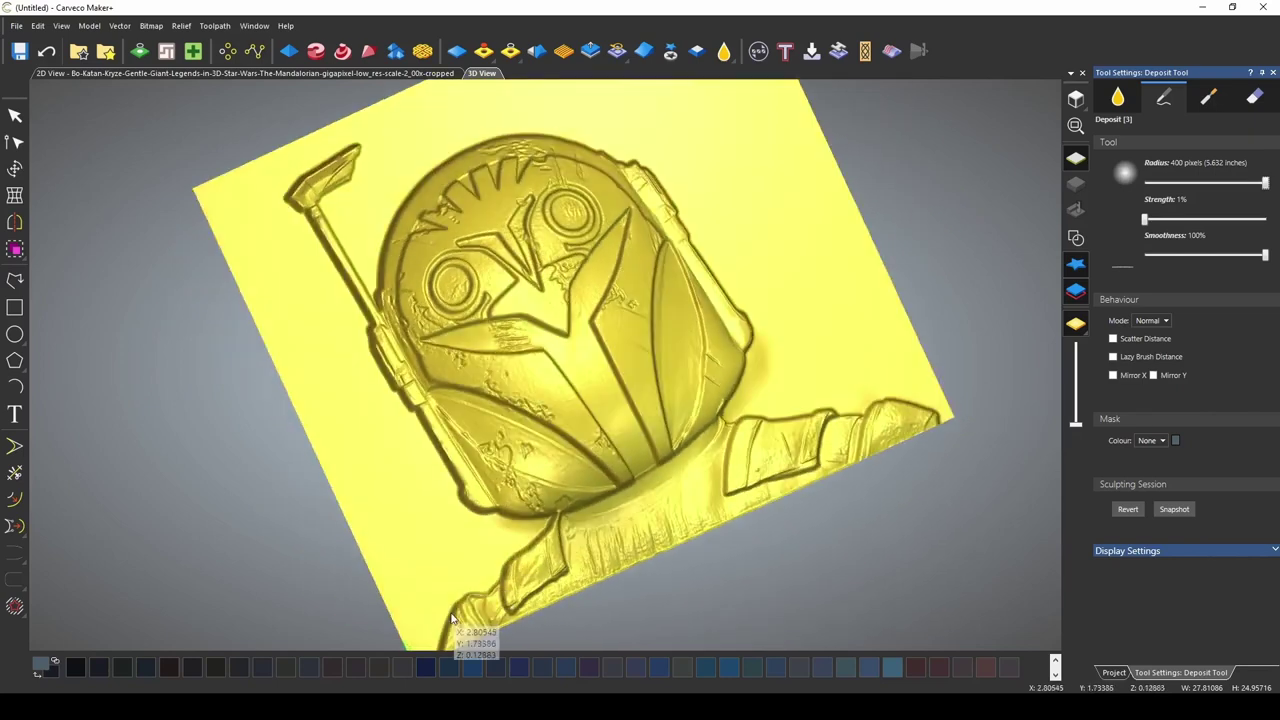
{"action": "left_click_drag", "start_coordinate": [548, 472], "coordinate": [527, 387]}
{"action": "mouse_move", "coordinate": [468, 298]}
{"action": "left_mouse_down"}
{"action": "mouse_move", "coordinate": [714, 428]}
{"action": "mouse_move", "coordinate": [623, 331]}
{"action": "mouse_move", "coordinate": [557, 222]}
{"action": "left_mouse_up"}
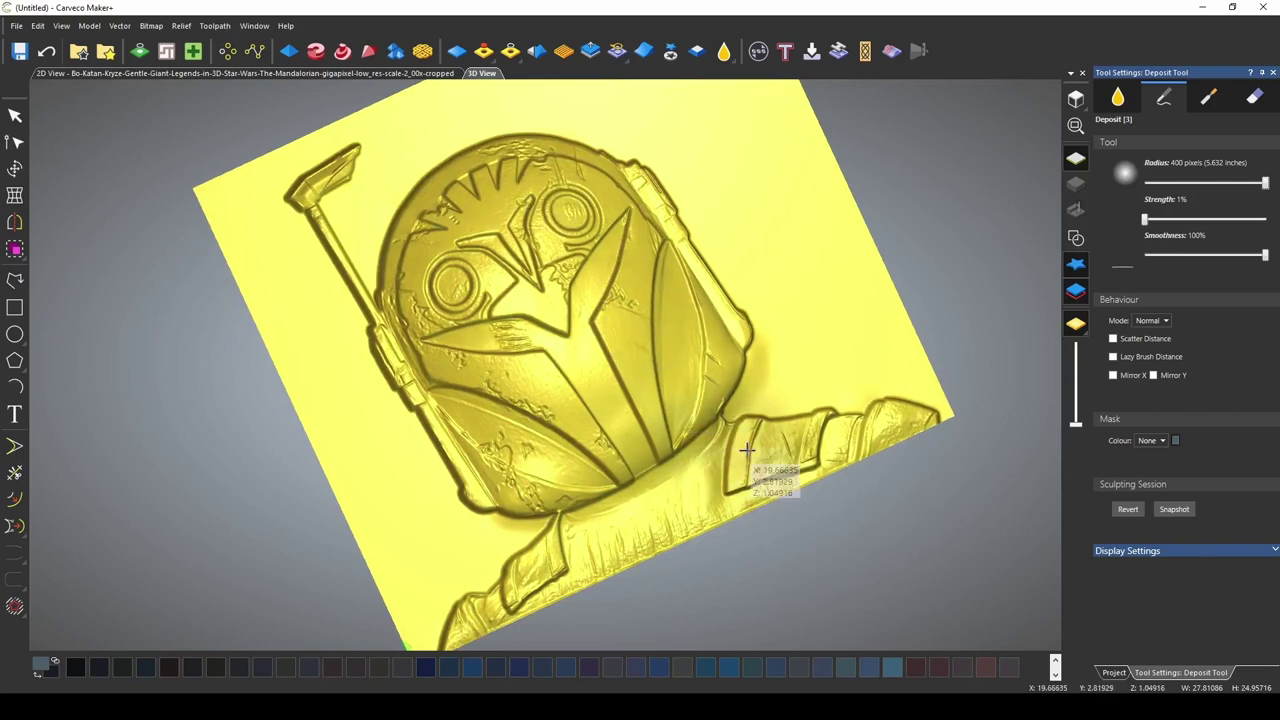
{"action": "mouse_move", "coordinate": [771, 486]}
{"action": "middle_mouse_down"}
{"action": "mouse_move", "coordinate": [600, 457]}
{"action": "mouse_move", "coordinate": [466, 500]}
{"action": "mouse_move", "coordinate": [772, 281]}
{"action": "middle_mouse_up"}
{"action": "mouse_move", "coordinate": [772, 281]}
{"action": "left_mouse_down"}
{"action": "mouse_move", "coordinate": [705, 500]}
{"action": "mouse_move", "coordinate": [563, 443]}
{"action": "mouse_move", "coordinate": [592, 466]}
{"action": "mouse_move", "coordinate": [738, 410]}
{"action": "left_mouse_up"}
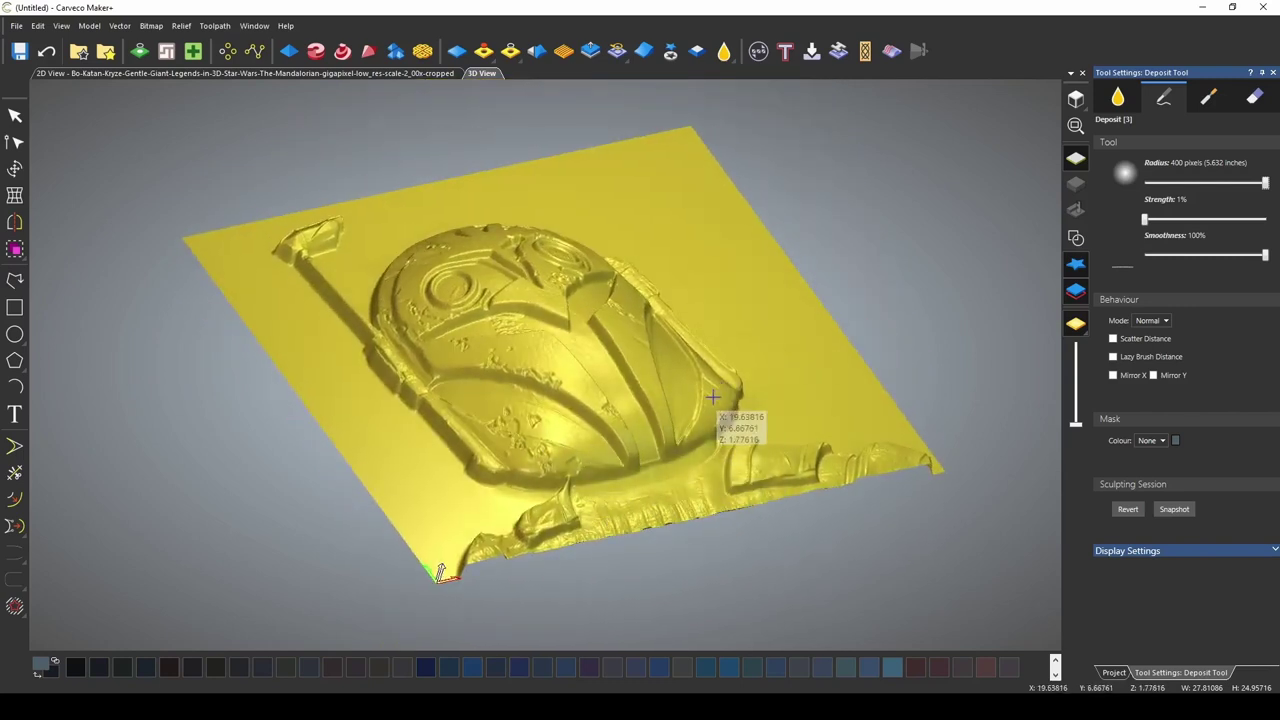
{"action": "mouse_move", "coordinate": [760, 485]}
{"action": "middle_mouse_down"}
{"action": "mouse_move", "coordinate": [688, 532]}
{"action": "mouse_move", "coordinate": [680, 578]}
{"action": "mouse_move", "coordinate": [642, 632]}
{"action": "mouse_move", "coordinate": [590, 605]}
{"action": "mouse_move", "coordinate": [686, 545]}
{"action": "mouse_move", "coordinate": [657, 540]}
{"action": "mouse_move", "coordinate": [758, 589]}
{"action": "mouse_move", "coordinate": [740, 640]}
{"action": "mouse_move", "coordinate": [509, 543]}
{"action": "middle_mouse_up"}
{"action": "scroll", "coordinate": [799, 507], "scroll_direction": "down", "scroll_amount": 3}
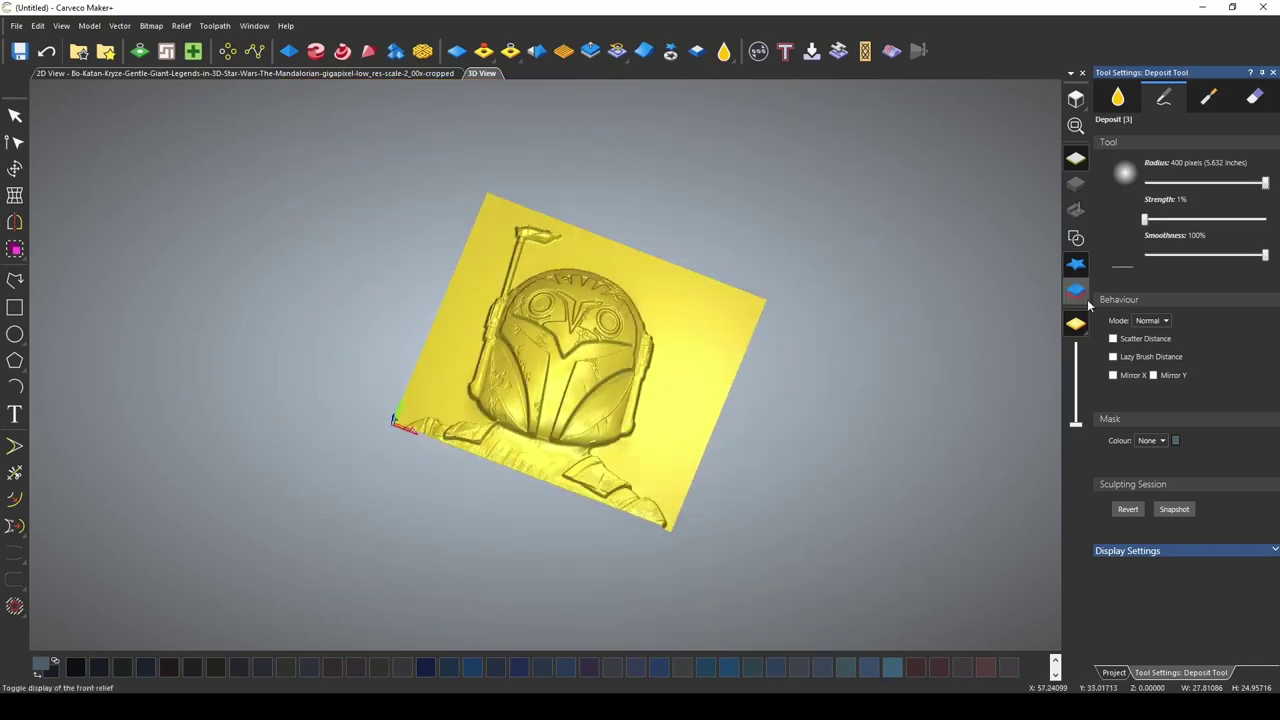
- Leave sculpting and select the helmet outline vector
{"action": "left_click", "coordinate": [1273, 73]}
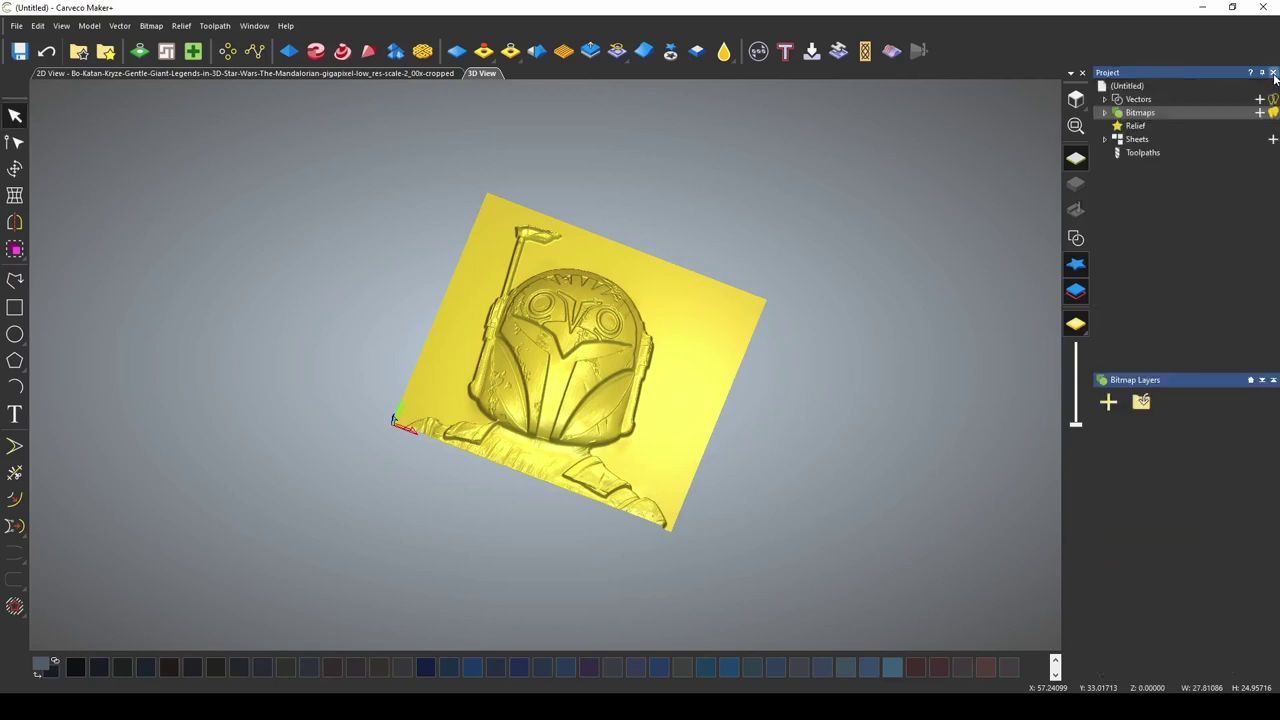
{"action": "scroll", "coordinate": [723, 381], "scroll_direction": "up", "scroll_amount": 5}
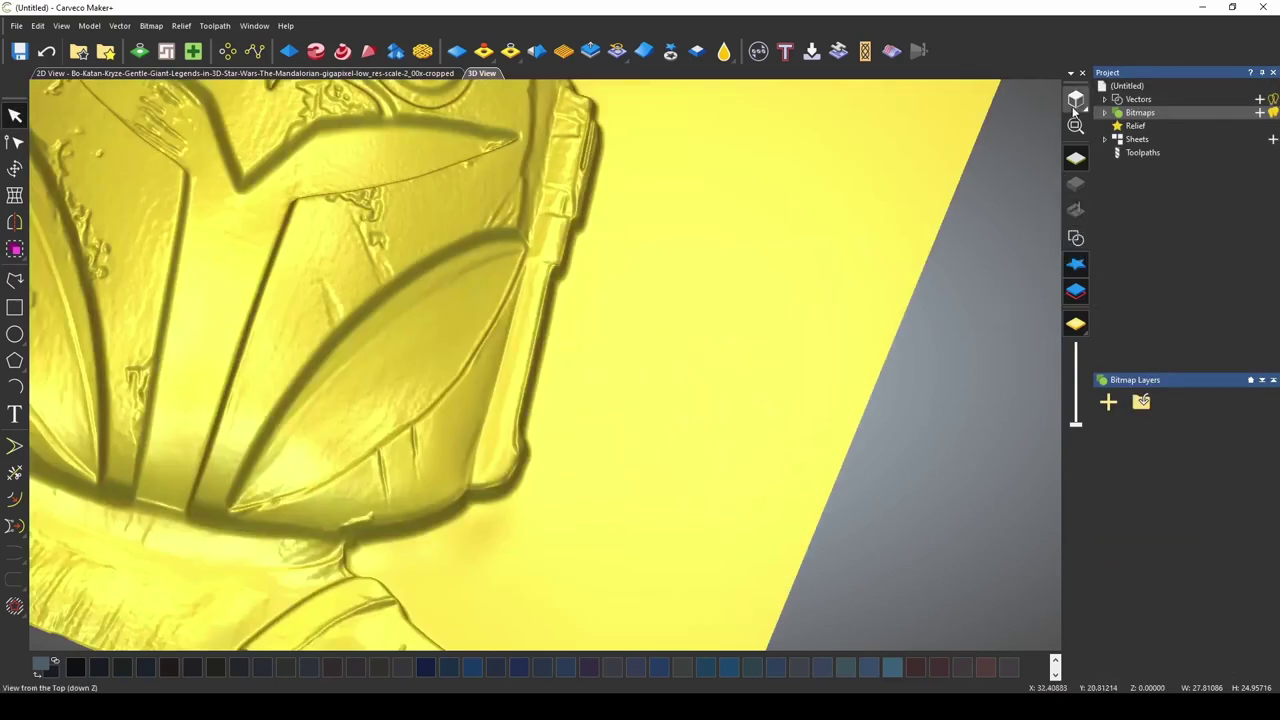
{"action": "scroll", "coordinate": [520, 457], "scroll_direction": "down", "scroll_amount": 2}
{"action": "left_click", "coordinate": [525, 432]}
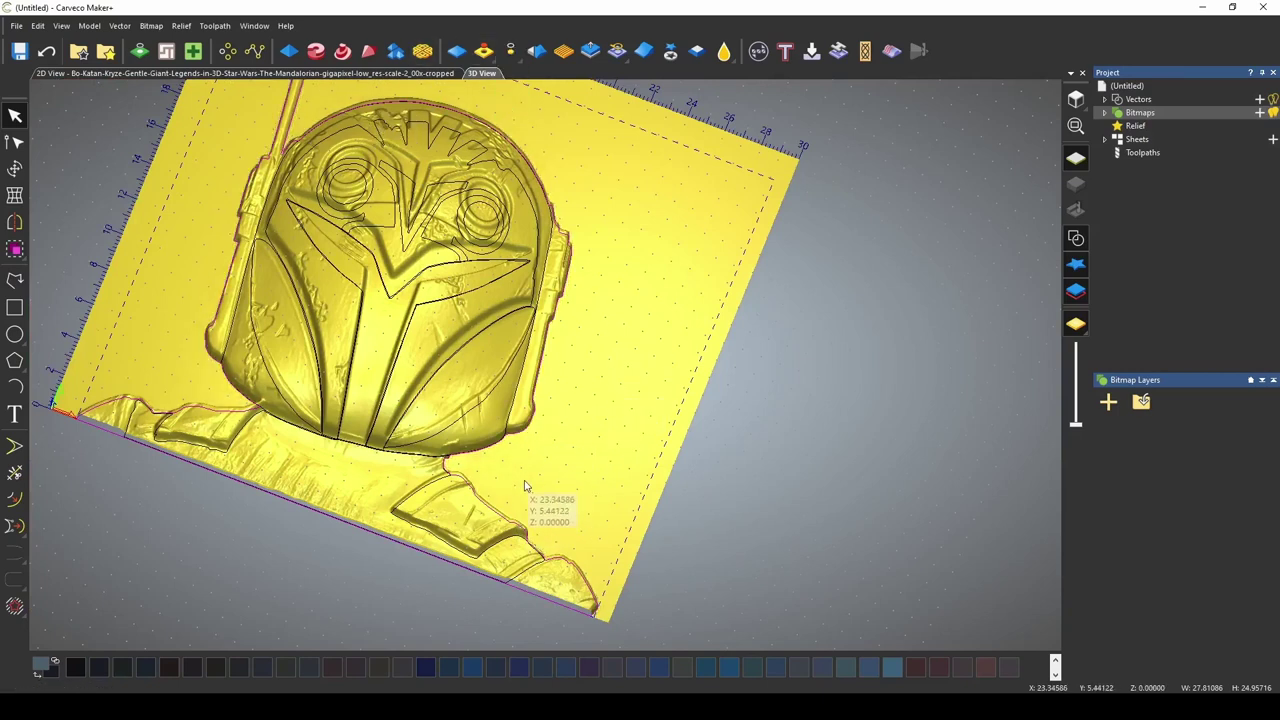
- Reopen relief sculpting with the Smoothing brush at 69 pixels, 34% strength
{"action": "mouse_move", "coordinate": [631, 509]}
{"action": "left_mouse_down"}
{"action": "mouse_move", "coordinate": [323, 380]}
{"action": "mouse_move", "coordinate": [414, 406]}
{"action": "left_mouse_up"}
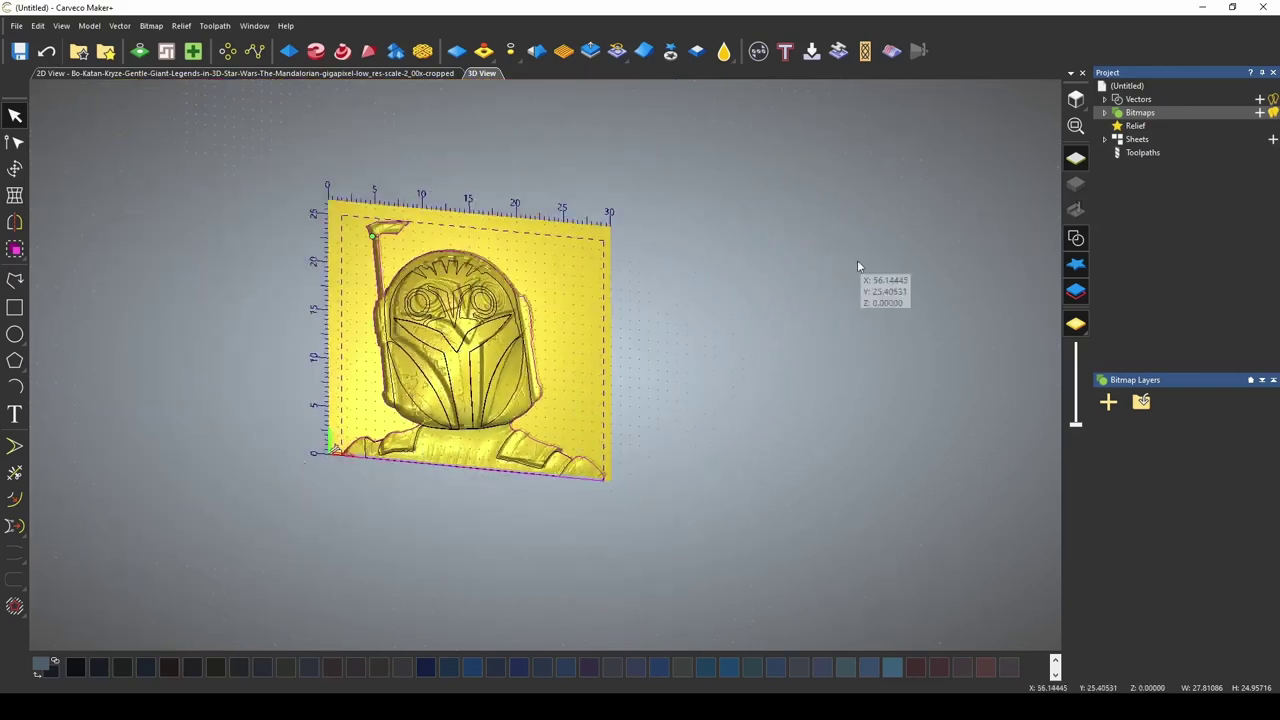
{"action": "mouse_move", "coordinate": [474, 305]}
{"action": "left_mouse_down"}
{"action": "mouse_move", "coordinate": [808, 243]}
{"action": "mouse_move", "coordinate": [851, 329]}
{"action": "mouse_move", "coordinate": [814, 306]}
{"action": "mouse_move", "coordinate": [744, 80]}
{"action": "left_mouse_up"}
{"action": "left_click", "coordinate": [725, 52]}
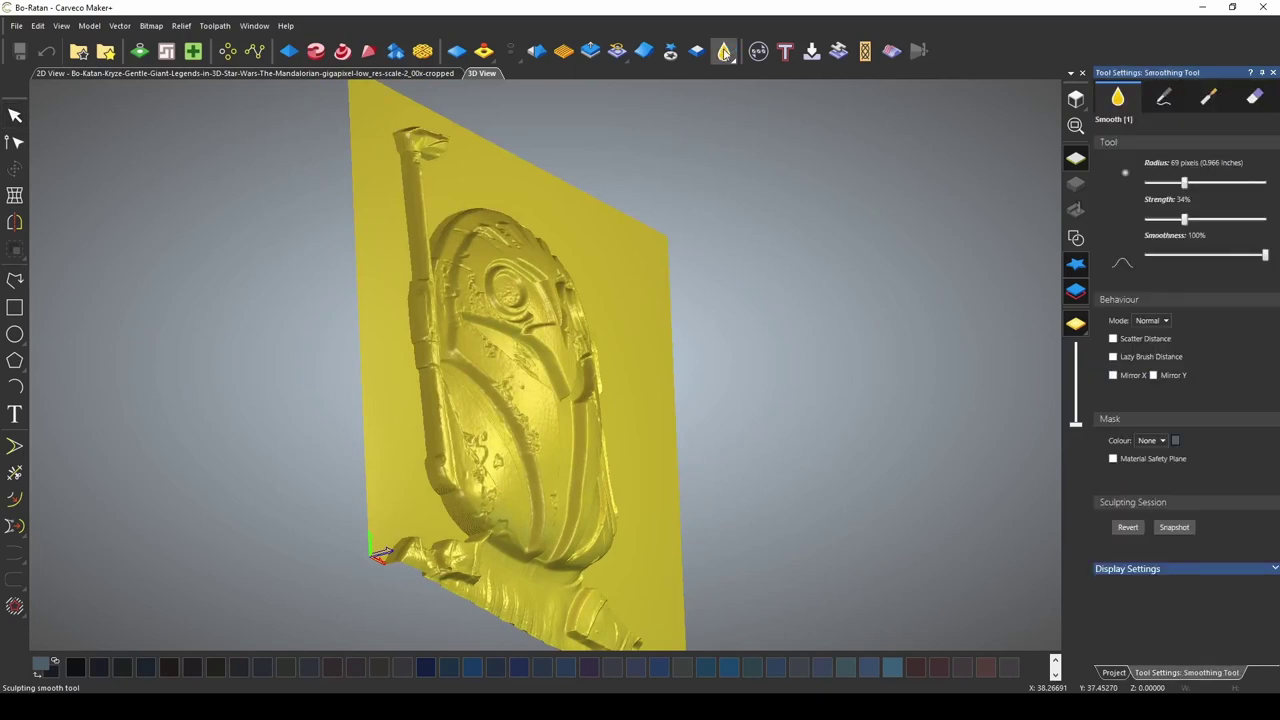
- Switch the sculpting brush to Deposit and inspect the zoomed-in helmet from several angles
{"action": "left_click", "coordinate": [1165, 97]}
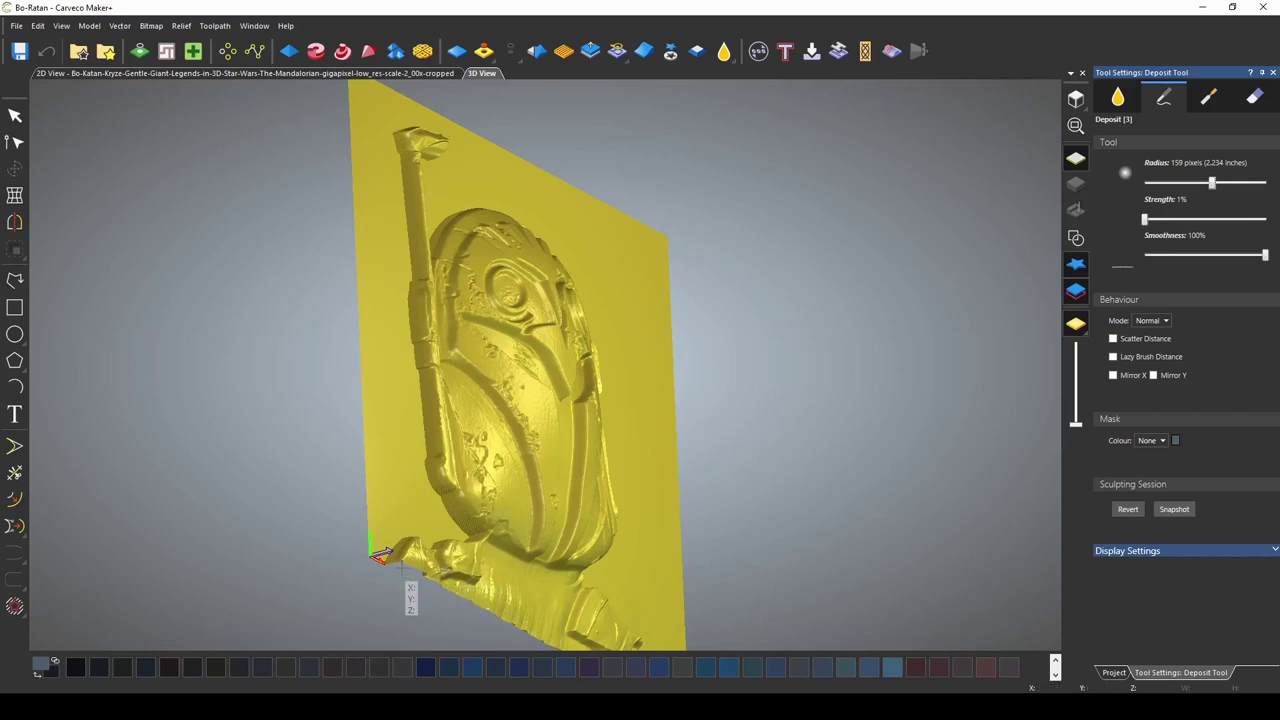
{"action": "middle_click_drag", "start_coordinate": [403, 568], "coordinate": [432, 580]}
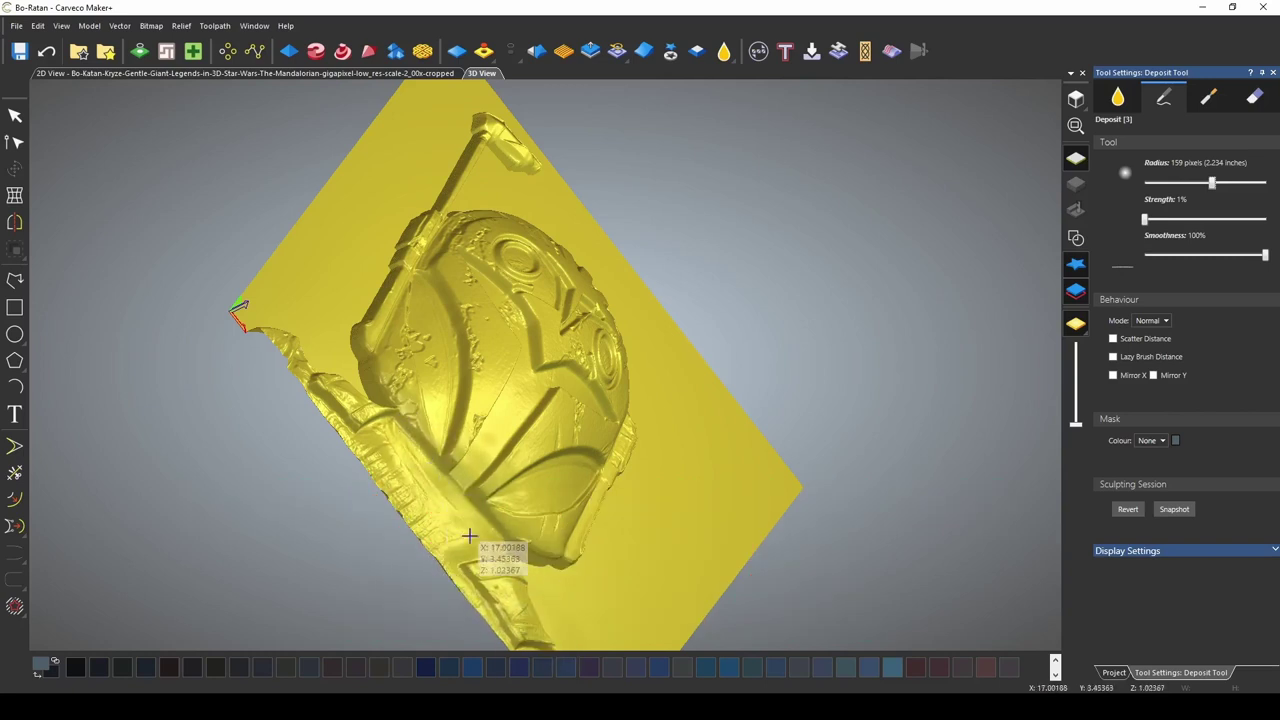
{"action": "mouse_move", "coordinate": [500, 620]}
{"action": "middle_mouse_down"}
{"action": "mouse_move", "coordinate": [573, 638]}
{"action": "mouse_move", "coordinate": [457, 466]}
{"action": "mouse_move", "coordinate": [408, 586]}
{"action": "mouse_move", "coordinate": [410, 568]}
{"action": "middle_mouse_up"}
{"action": "scroll", "coordinate": [575, 480], "scroll_direction": "up", "scroll_amount": 2}
{"action": "scroll", "coordinate": [700, 400], "scroll_direction": "up", "scroll_amount": 2}
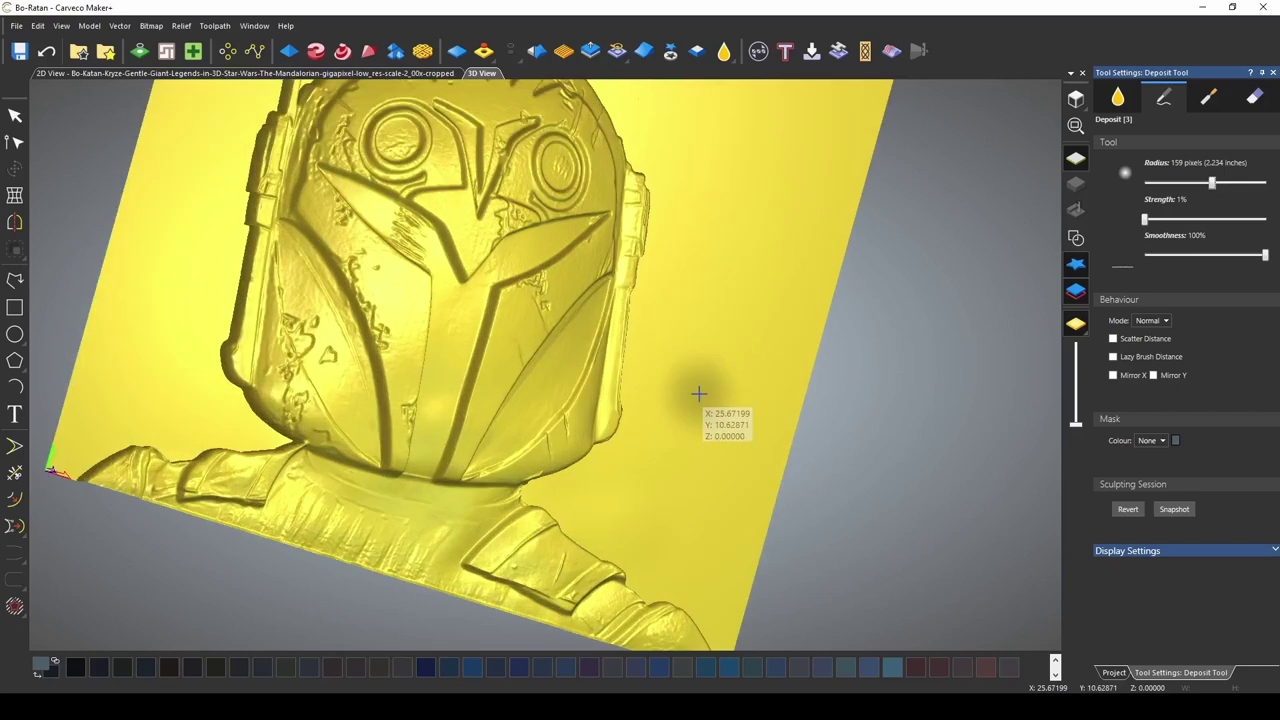
{"action": "mouse_move", "coordinate": [655, 430]}
{"action": "middle_mouse_down"}
{"action": "mouse_move", "coordinate": [543, 486]}
{"action": "mouse_move", "coordinate": [634, 480]}
{"action": "mouse_move", "coordinate": [634, 429]}
{"action": "mouse_move", "coordinate": [607, 413]}
{"action": "mouse_move", "coordinate": [386, 571]}
{"action": "middle_mouse_up"}
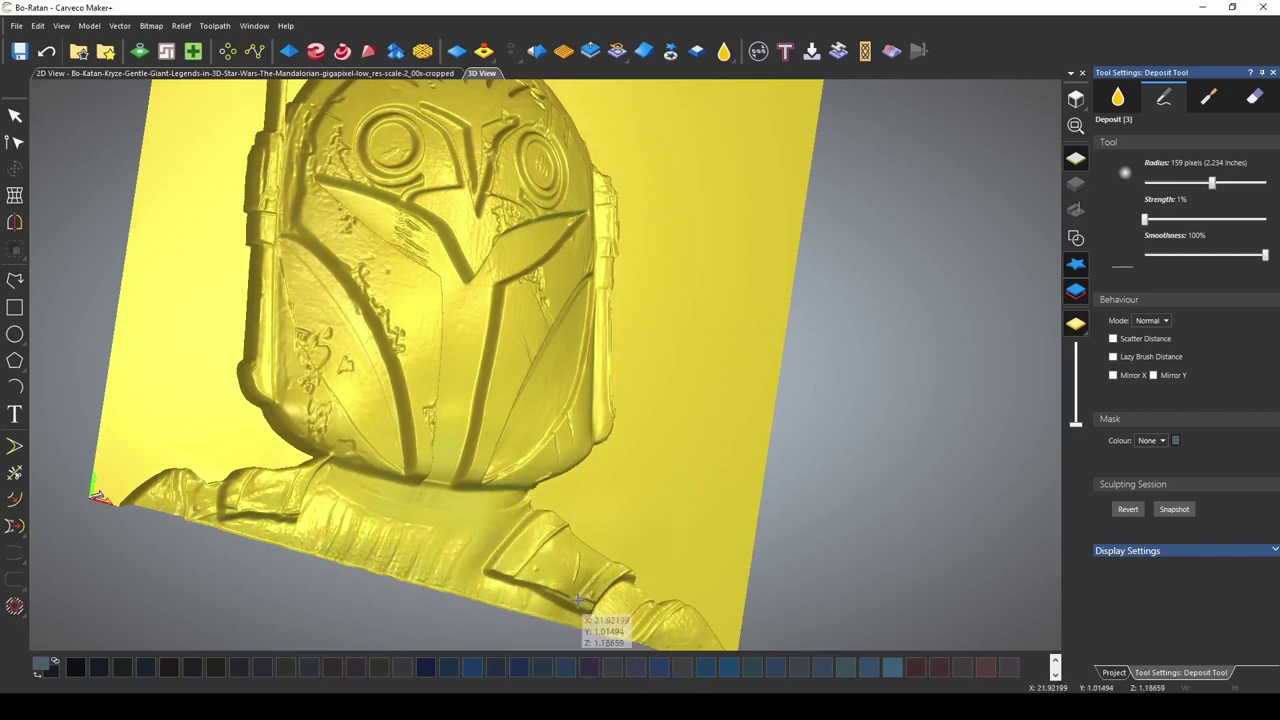
{"action": "mouse_move", "coordinate": [600, 614]}
{"action": "middle_mouse_down"}
{"action": "mouse_move", "coordinate": [717, 462]}
{"action": "mouse_move", "coordinate": [657, 563]}
{"action": "mouse_move", "coordinate": [500, 609]}
{"action": "middle_mouse_up"}
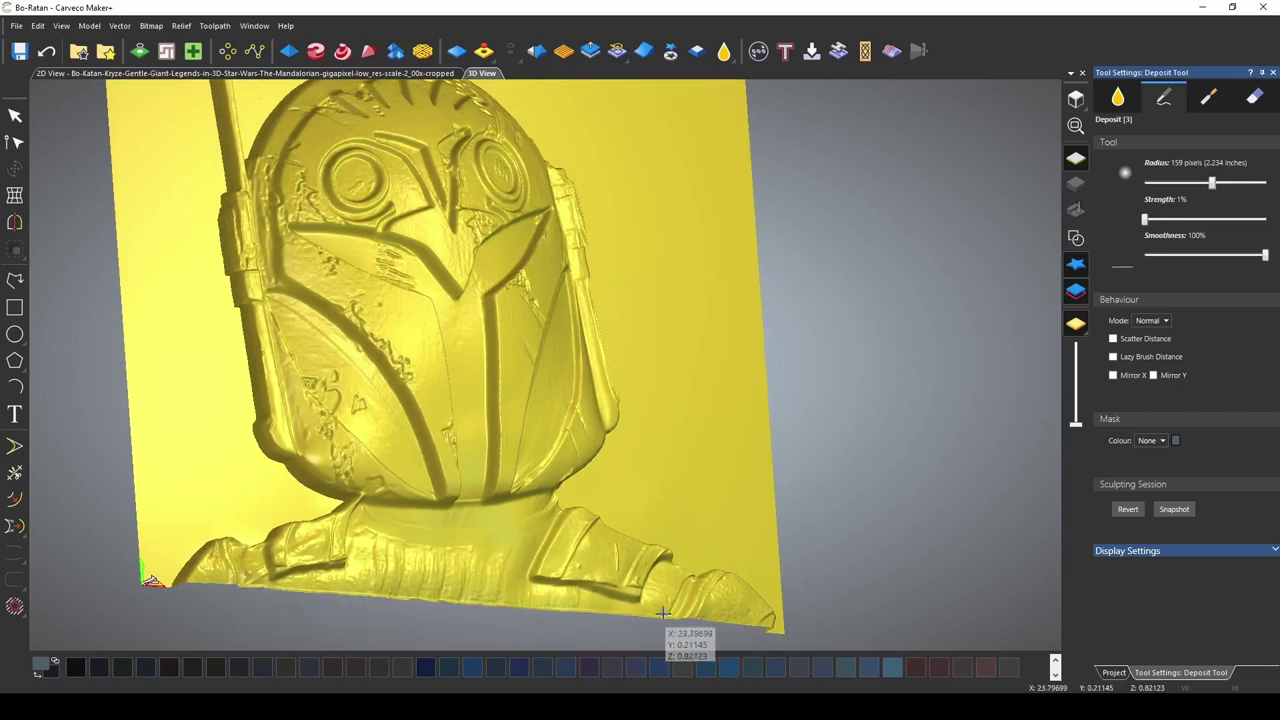
{"action": "mouse_move", "coordinate": [665, 612]}
{"action": "middle_mouse_down"}
{"action": "mouse_move", "coordinate": [690, 520]}
{"action": "mouse_move", "coordinate": [560, 520]}
{"action": "mouse_move", "coordinate": [684, 630]}
{"action": "middle_mouse_up"}
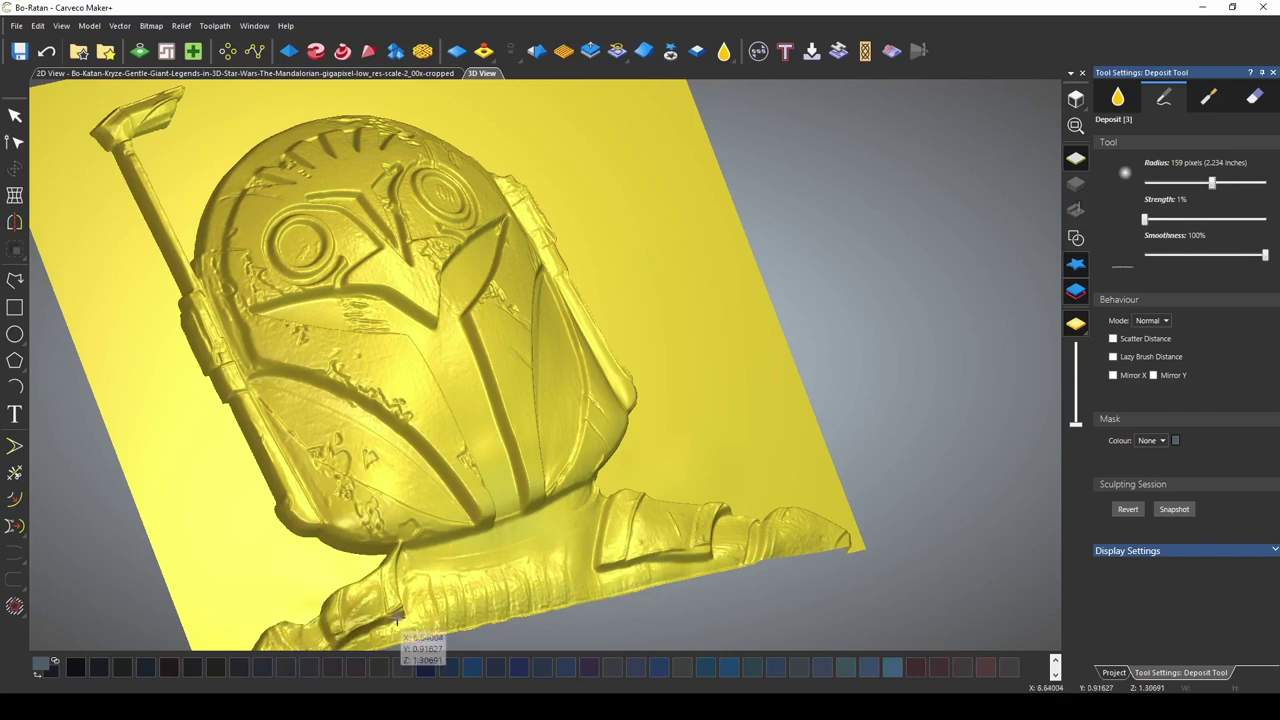
{"action": "mouse_move", "coordinate": [423, 651]}
{"action": "middle_mouse_down"}
{"action": "mouse_move", "coordinate": [777, 523]}
{"action": "mouse_move", "coordinate": [783, 508]}
{"action": "mouse_move", "coordinate": [441, 609]}
{"action": "mouse_move", "coordinate": [350, 665]}
{"action": "middle_mouse_up"}
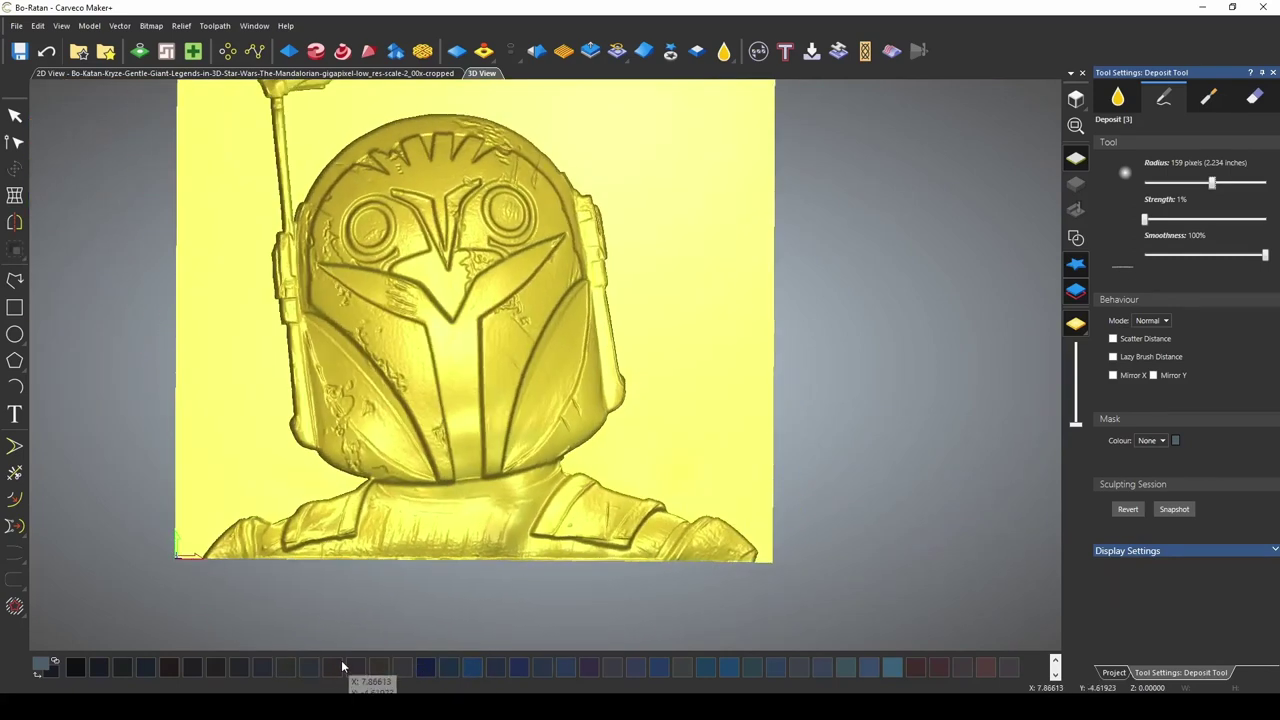
{"action": "middle_click_drag", "start_coordinate": [490, 535], "coordinate": [424, 569]}
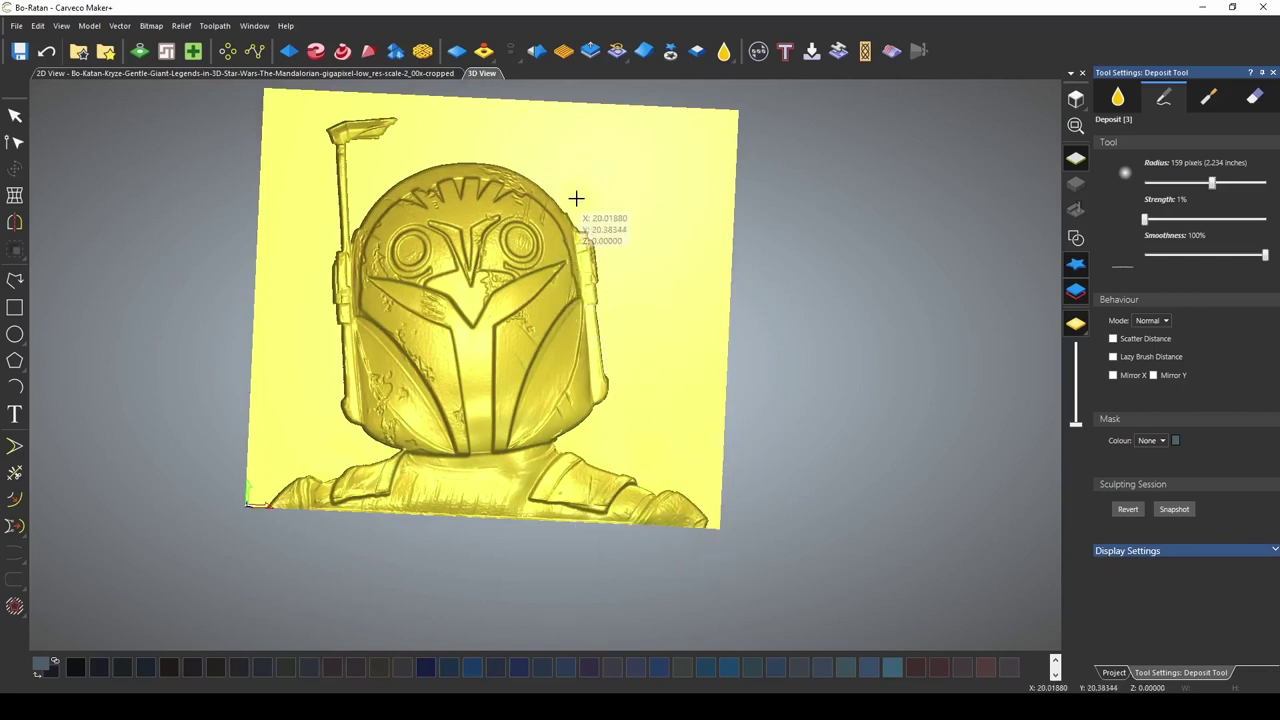
- Pull back to view the whole board, then exit Deposit sculpting back to Select
{"action": "scroll", "coordinate": [406, 96], "scroll_direction": "down", "scroll_amount": 2}
{"action": "scroll", "coordinate": [700, 530], "scroll_direction": "up", "scroll_amount": 5}
{"action": "scroll", "coordinate": [643, 486], "scroll_direction": "down", "scroll_amount": 5}
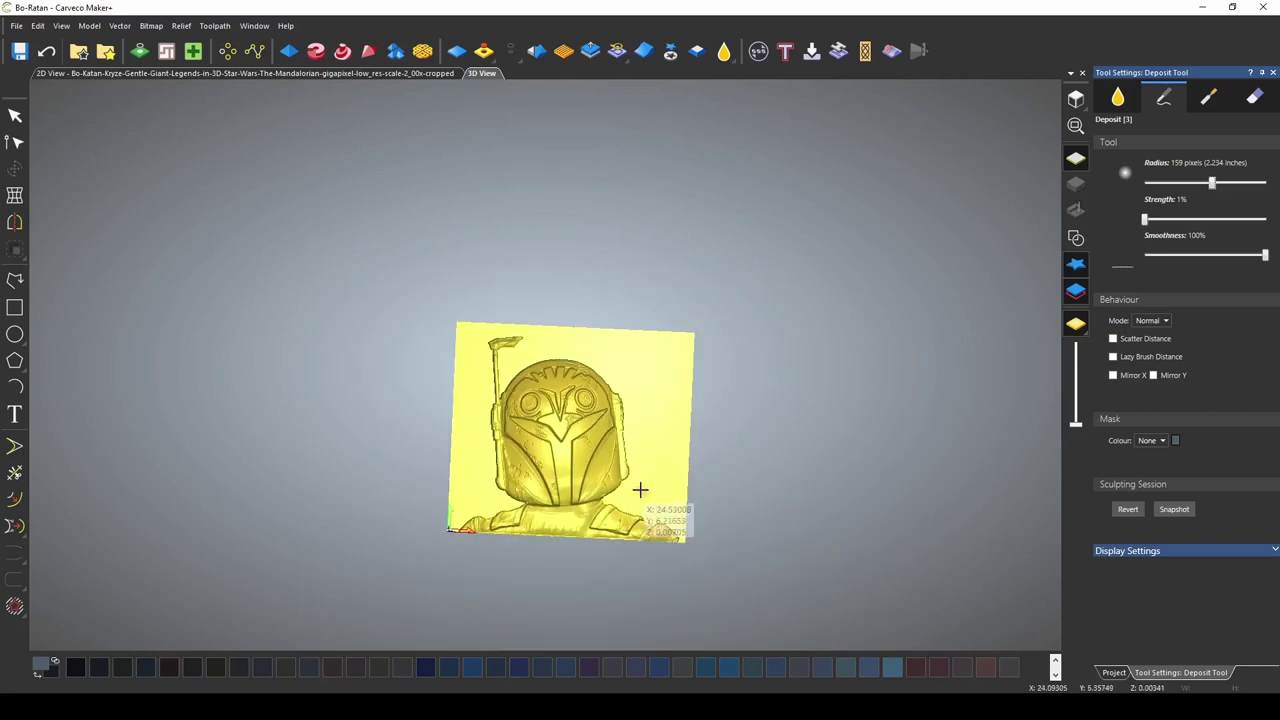
{"action": "middle_click_drag", "start_coordinate": [643, 486], "coordinate": [528, 561]}
{"action": "scroll", "coordinate": [528, 561], "scroll_direction": "up", "scroll_amount": 4}
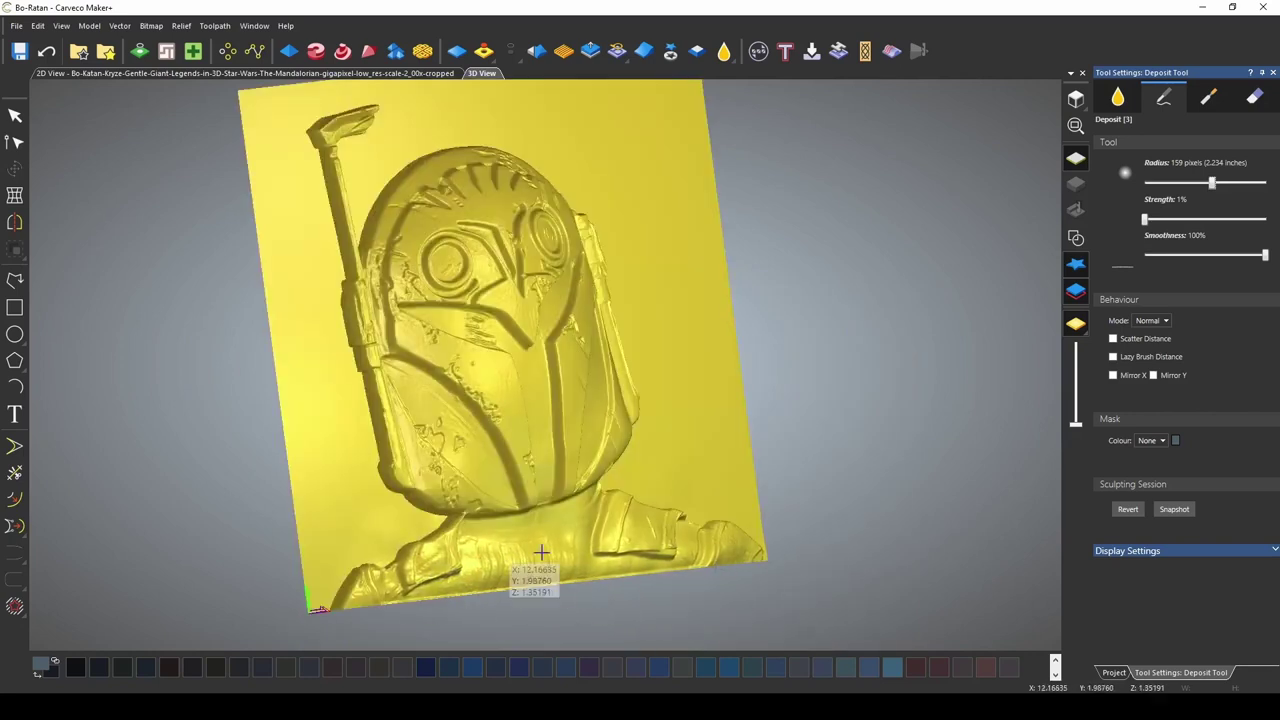
{"action": "middle_click_drag", "start_coordinate": [798, 413], "coordinate": [666, 571]}
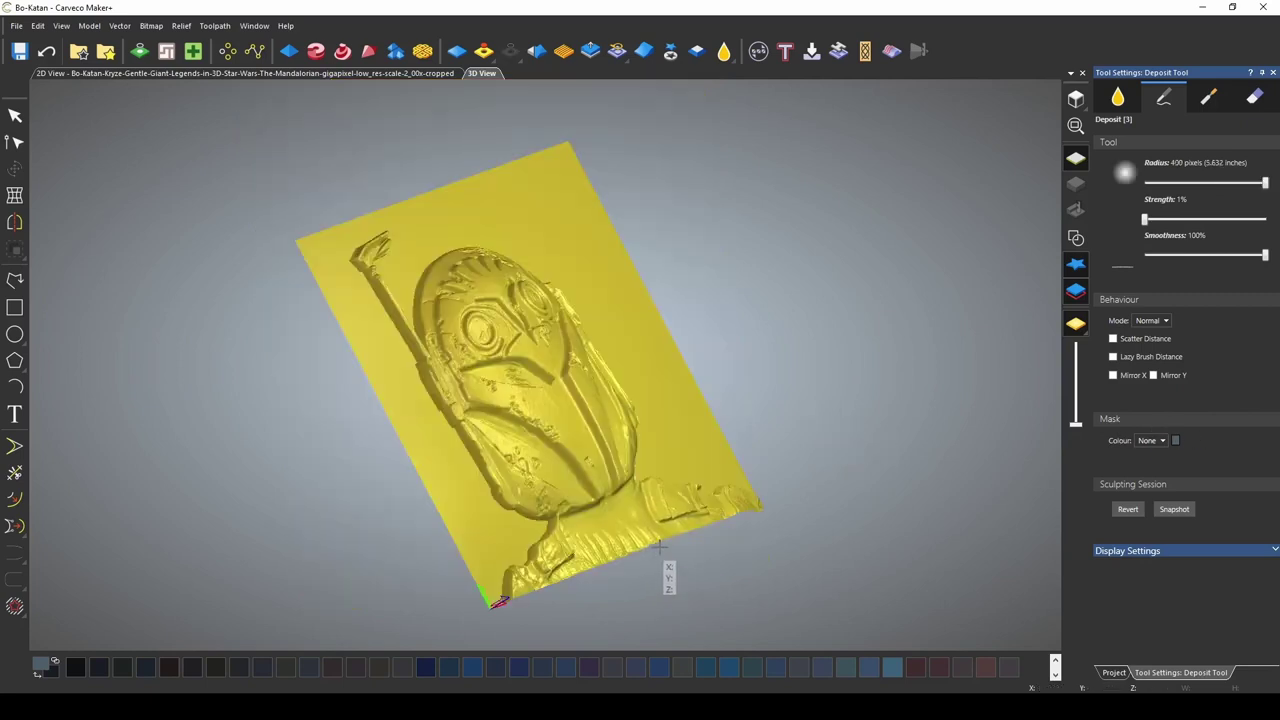
{"action": "middle_click_drag", "start_coordinate": [590, 578], "coordinate": [332, 556]}
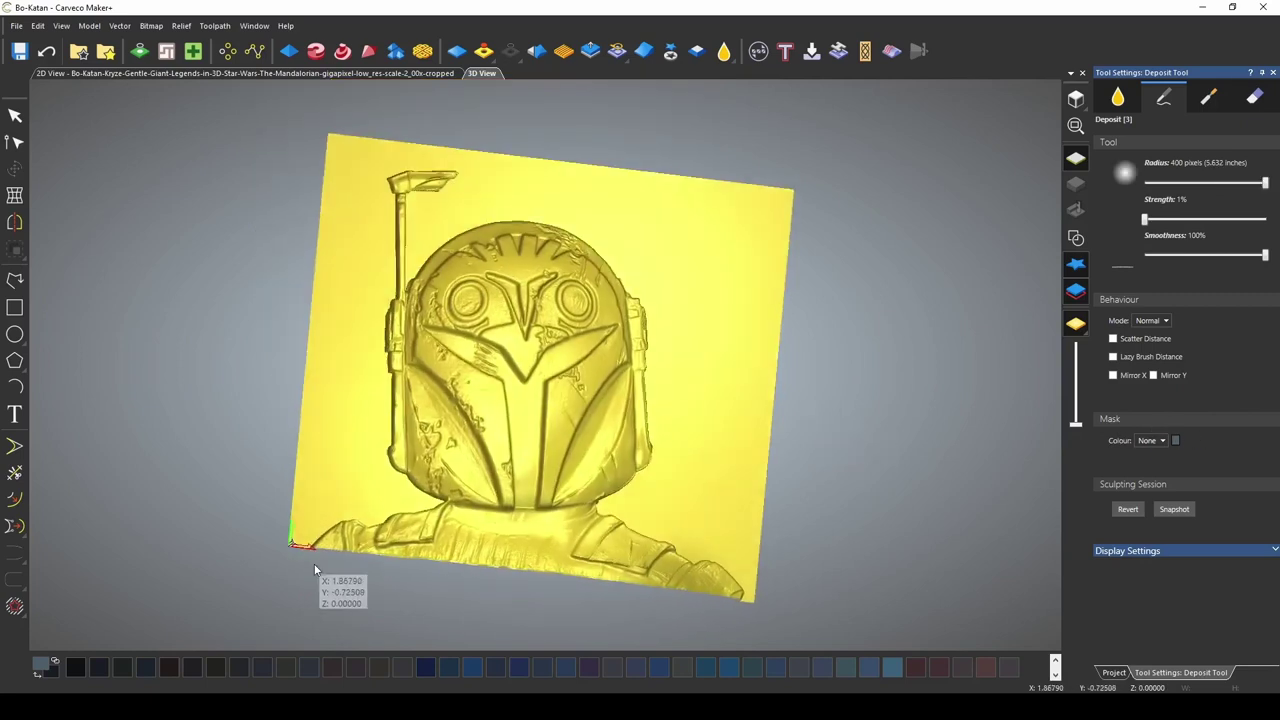
{"action": "middle_click_drag", "start_coordinate": [631, 628], "coordinate": [614, 471]}
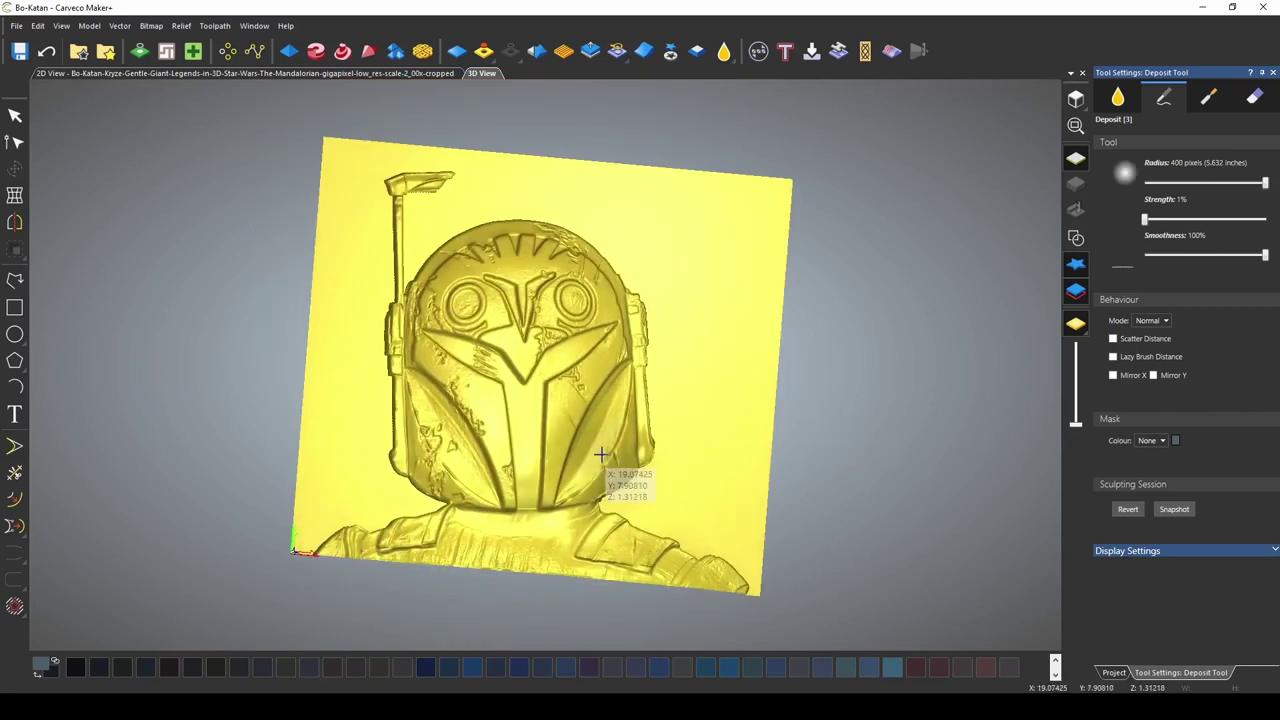
{"action": "scroll", "coordinate": [605, 471], "scroll_direction": "down", "scroll_amount": 3}
{"action": "middle_click_drag", "start_coordinate": [628, 386], "coordinate": [589, 231]}
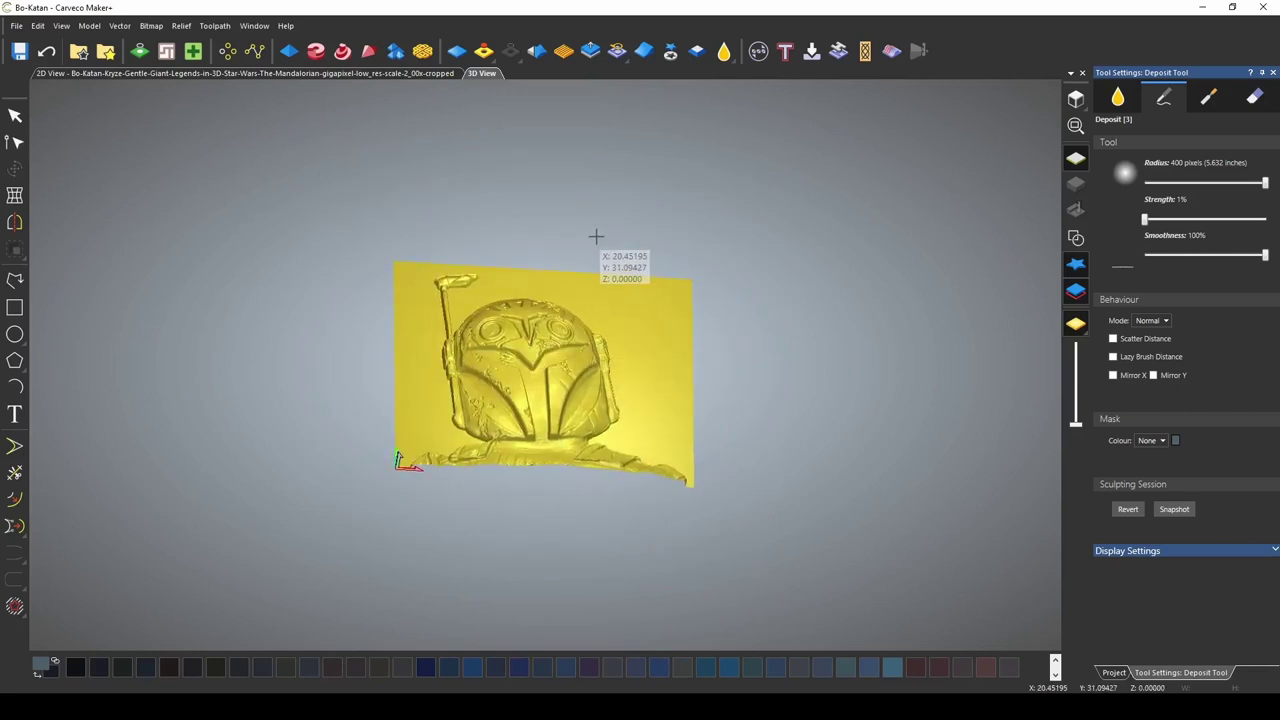
{"action": "key", "text": "Escape"}
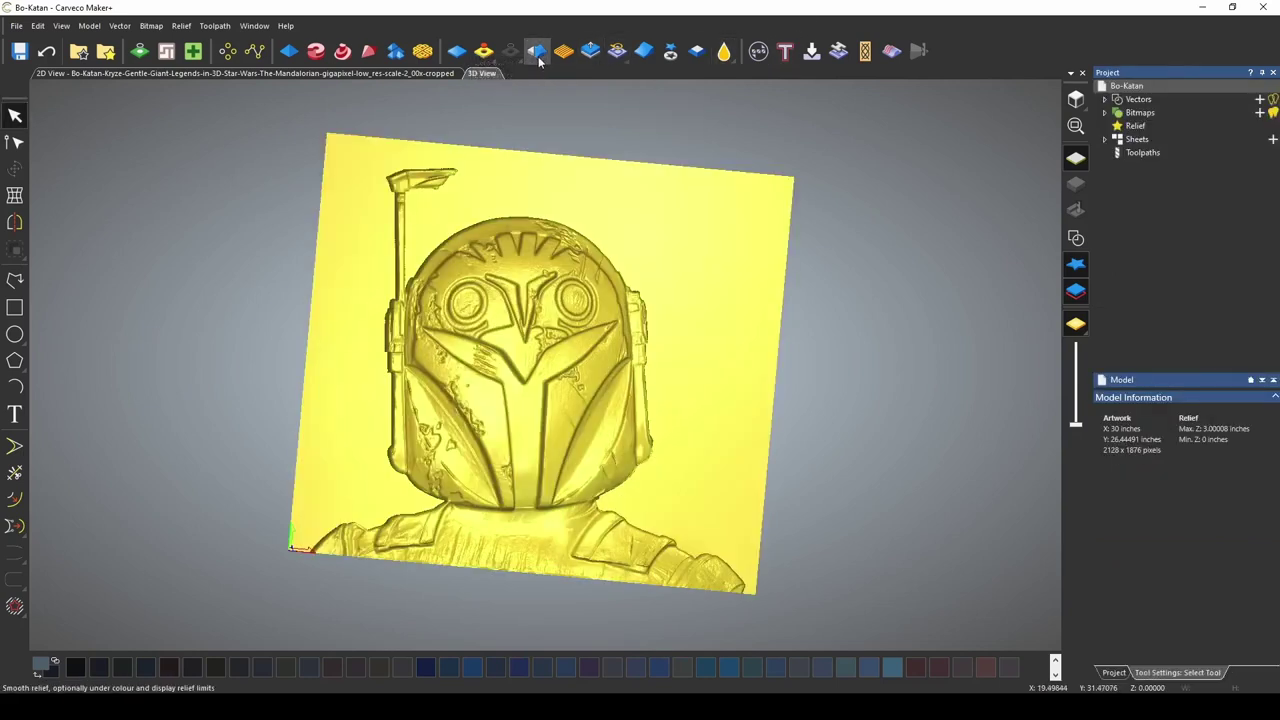
- Apply Smooth Relief to the Whole Relief at roughly 31% strength
{"action": "left_click", "coordinate": [537, 52]}
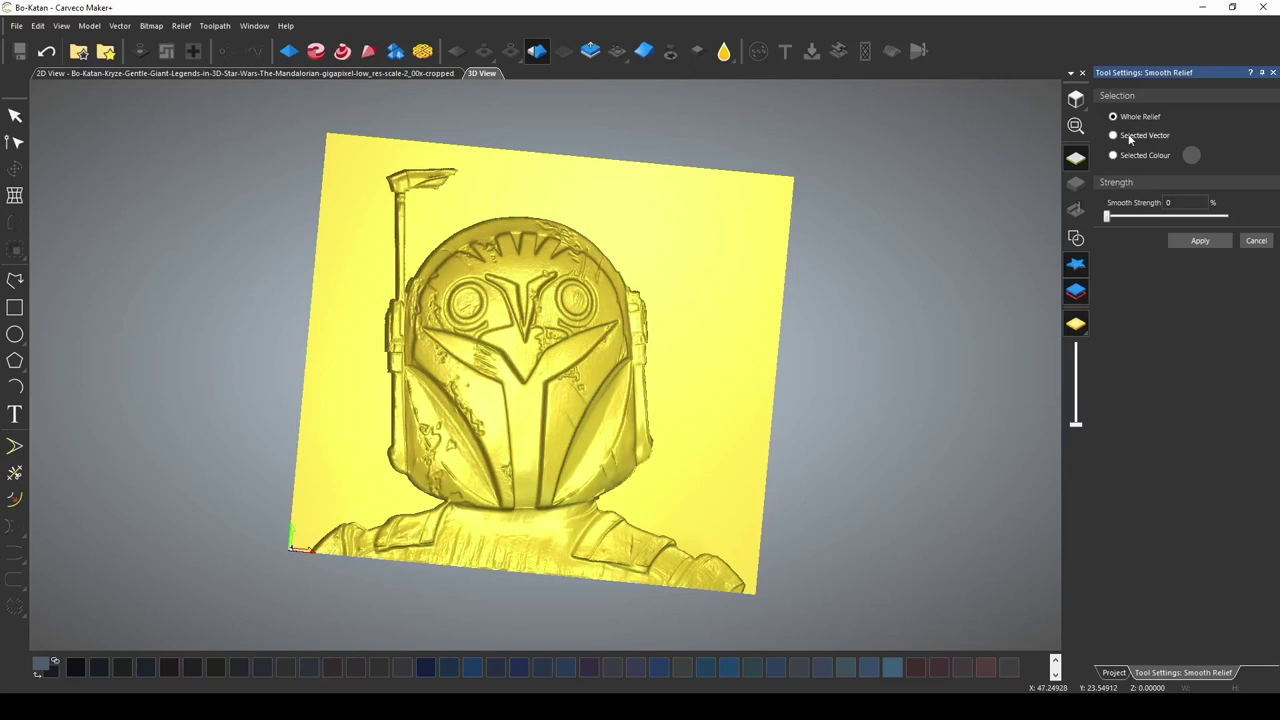
{"action": "left_click_drag", "start_coordinate": [1107, 216], "coordinate": [1125, 218]}
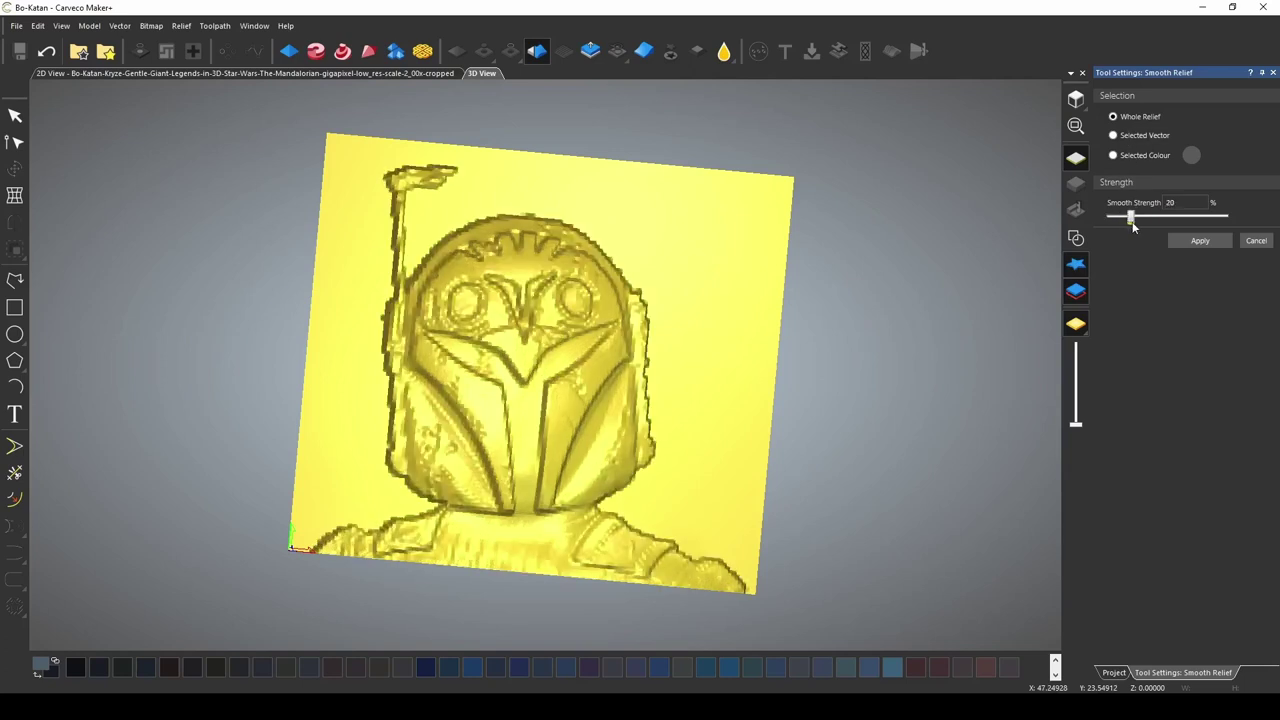
{"action": "left_click_drag", "start_coordinate": [1134, 228], "coordinate": [1146, 237]}
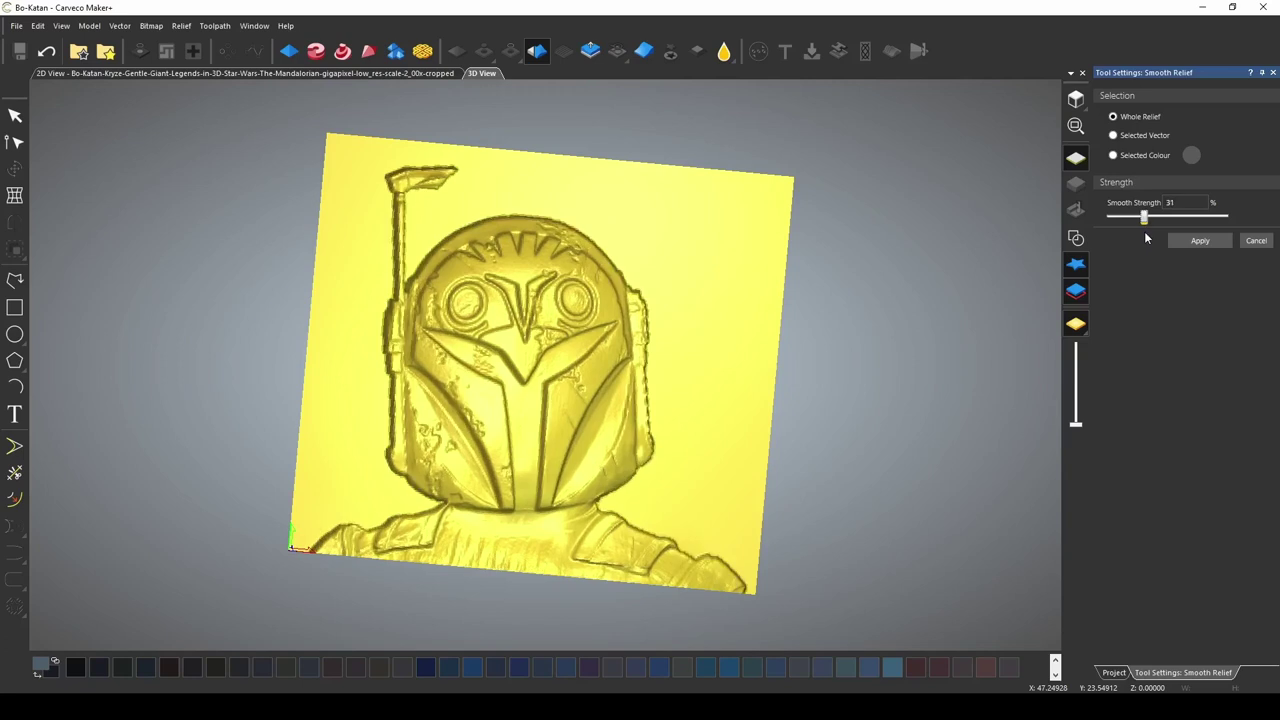
{"action": "left_click", "coordinate": [1274, 74]}
- Select all vectors and add the Bo-Ratan relief file as a 0.125-inch texture
{"action": "left_click", "coordinate": [1077, 239]}
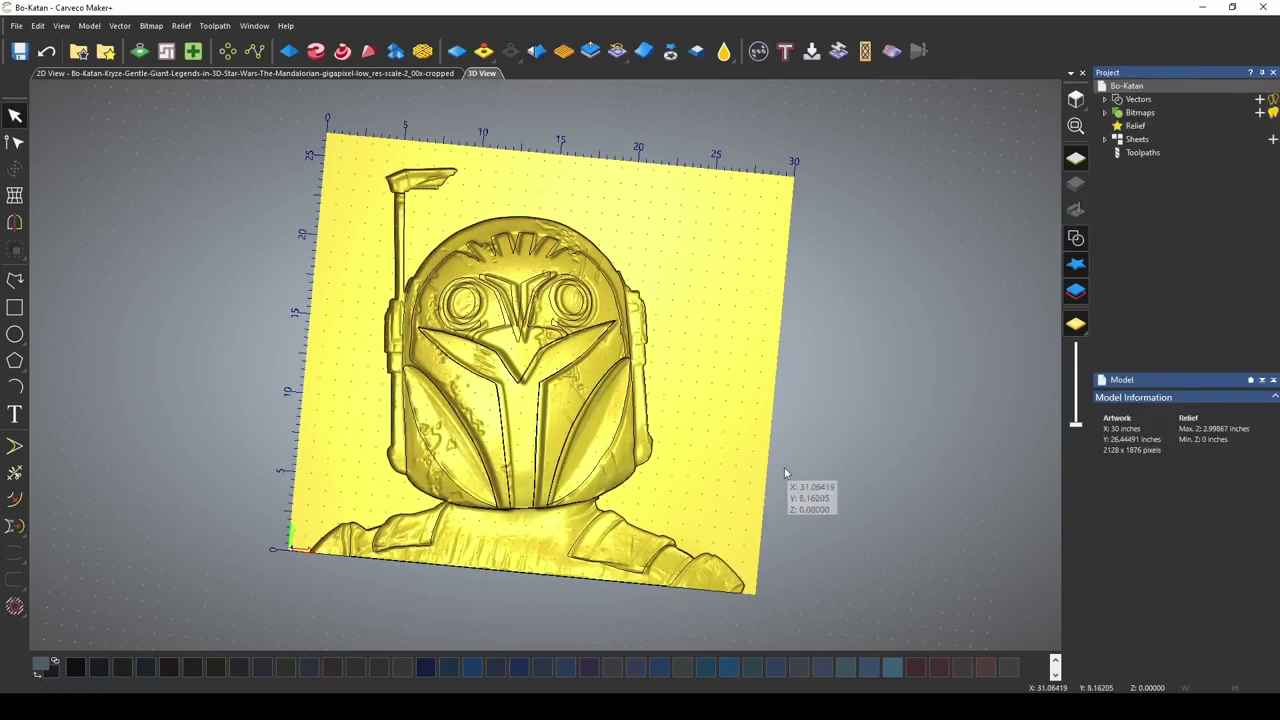
{"action": "key", "text": "ctrl+a"}
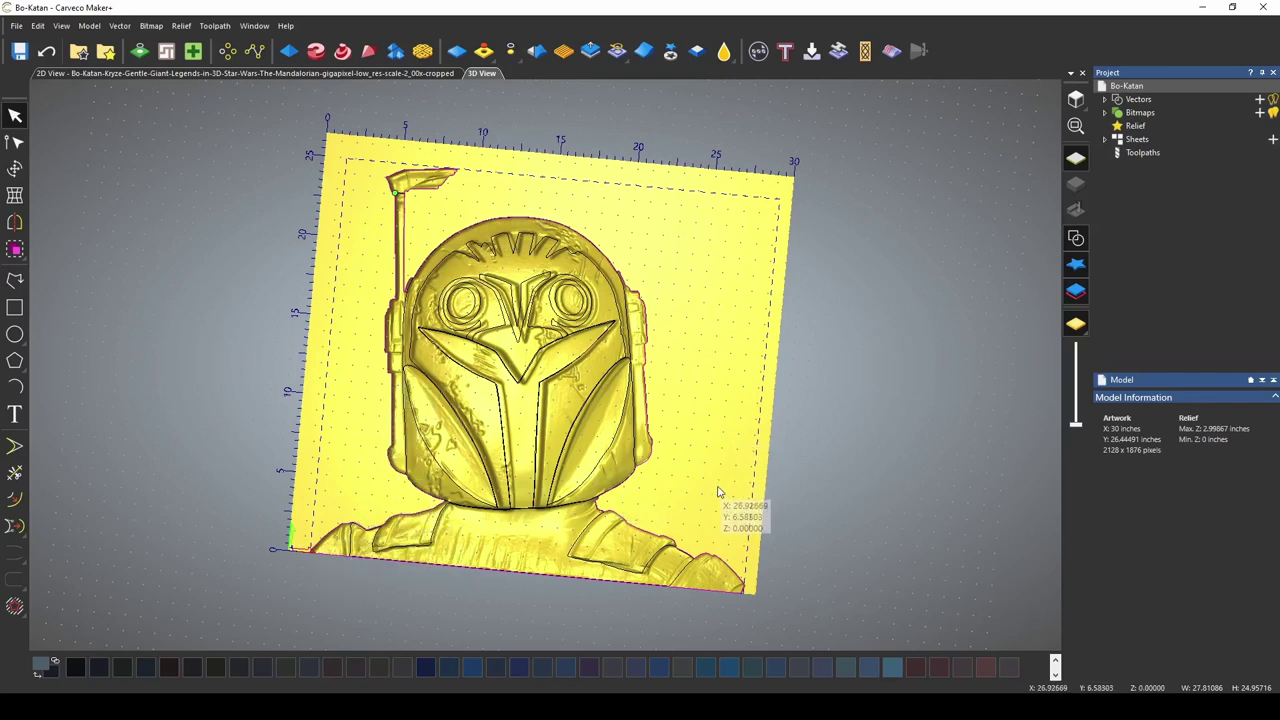
{"action": "left_click", "coordinate": [563, 51]}
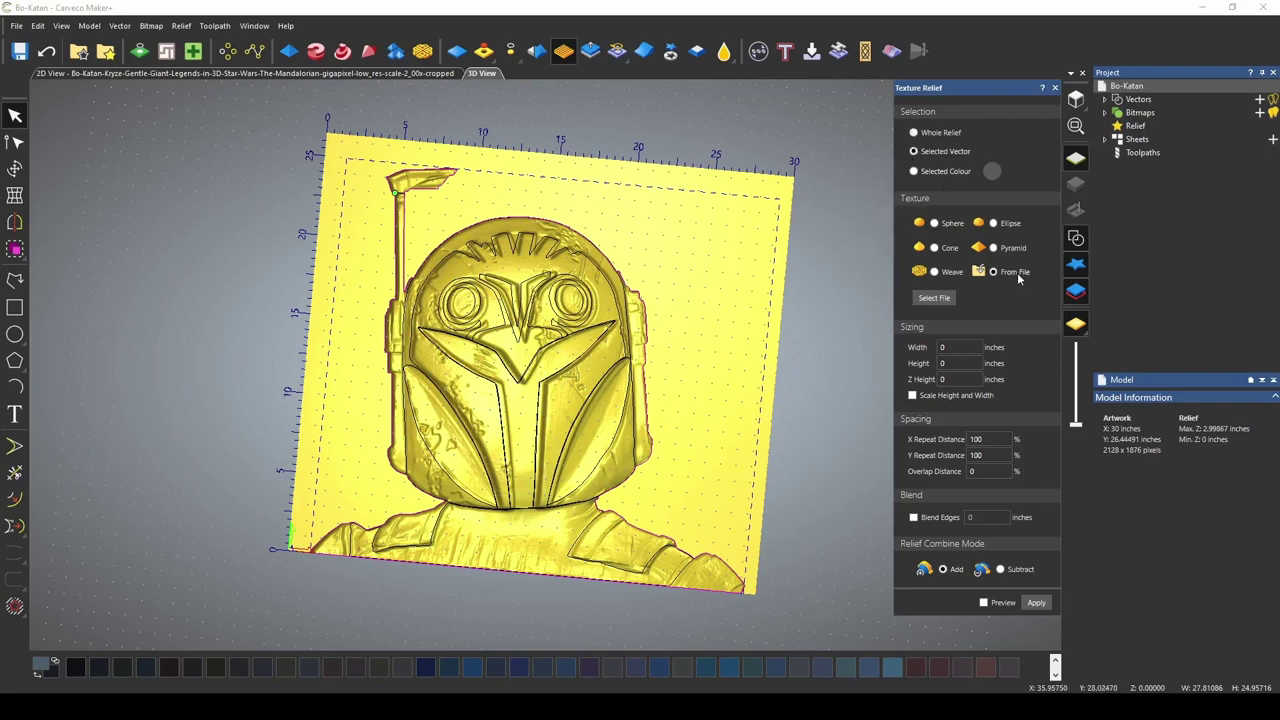
{"action": "left_click", "coordinate": [933, 298]}
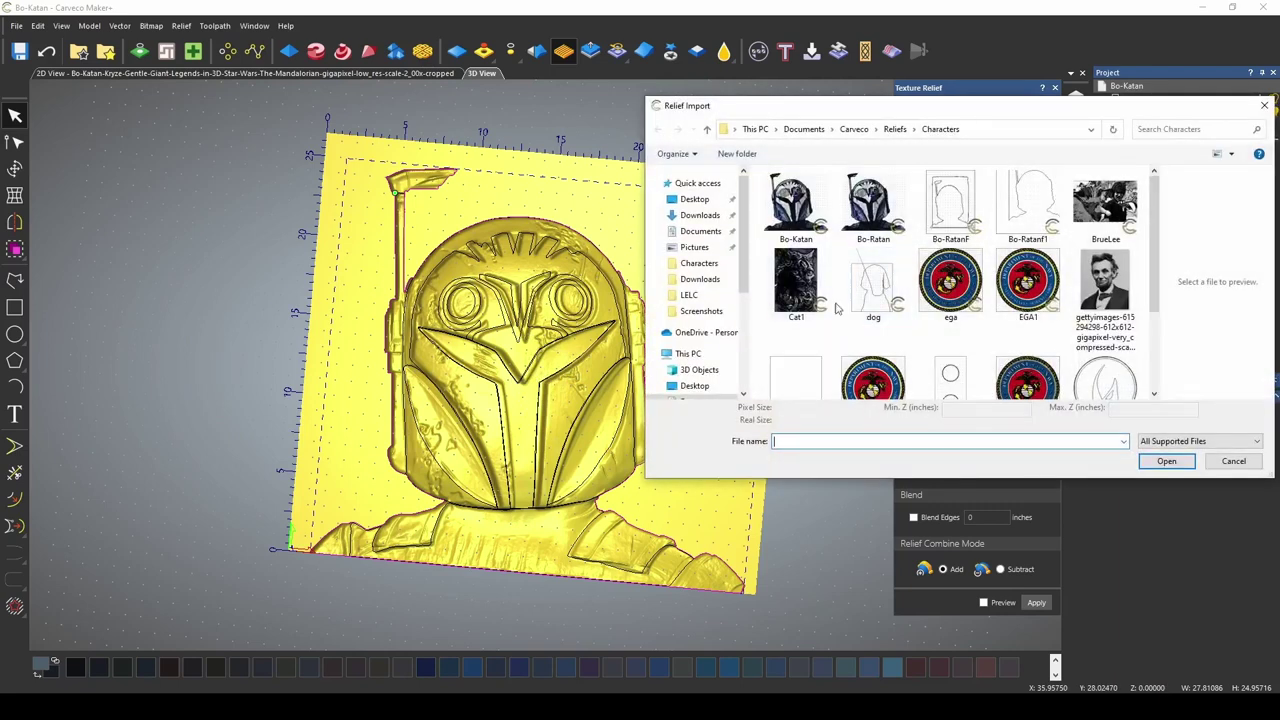
{"action": "left_click", "coordinate": [1167, 462]}
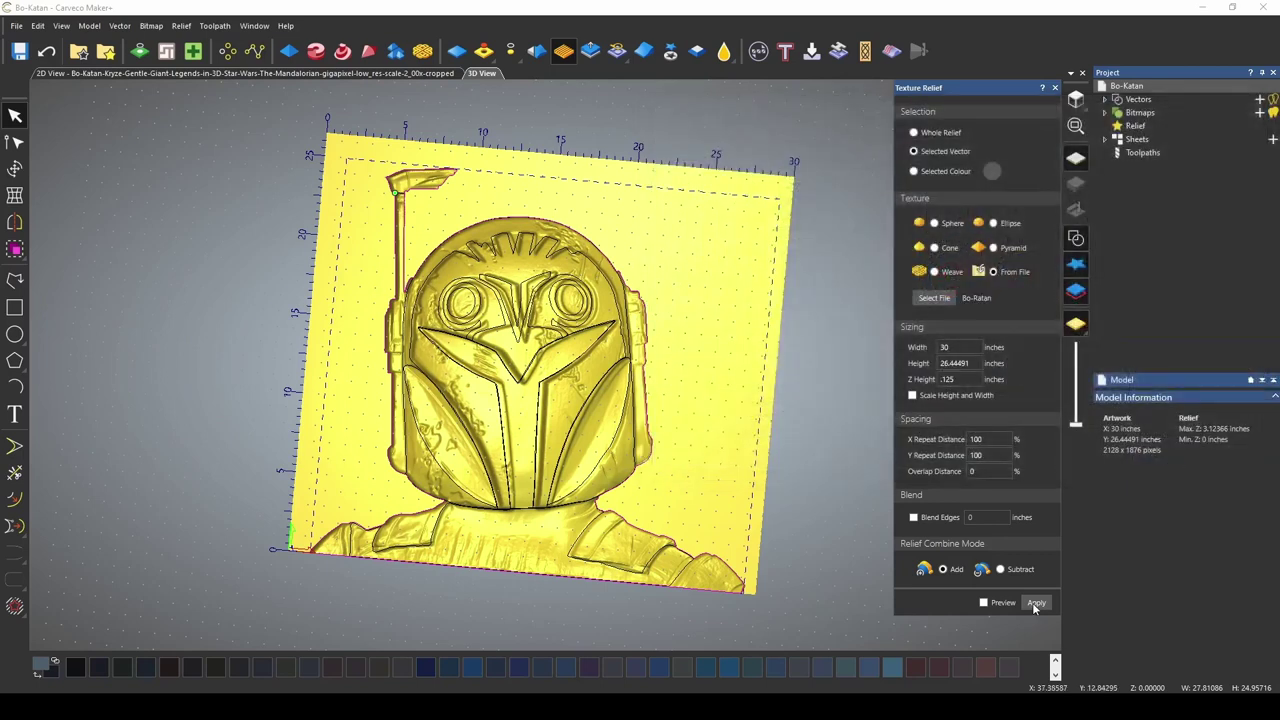
- Hide the vector outlines and orbit around to inspect the textured helmet
{"action": "mouse_move", "coordinate": [618, 418]}
{"action": "left_mouse_down"}
{"action": "mouse_move", "coordinate": [600, 325]}
{"action": "mouse_move", "coordinate": [587, 362]}
{"action": "left_mouse_up"}
{"action": "left_click", "coordinate": [1076, 238]}
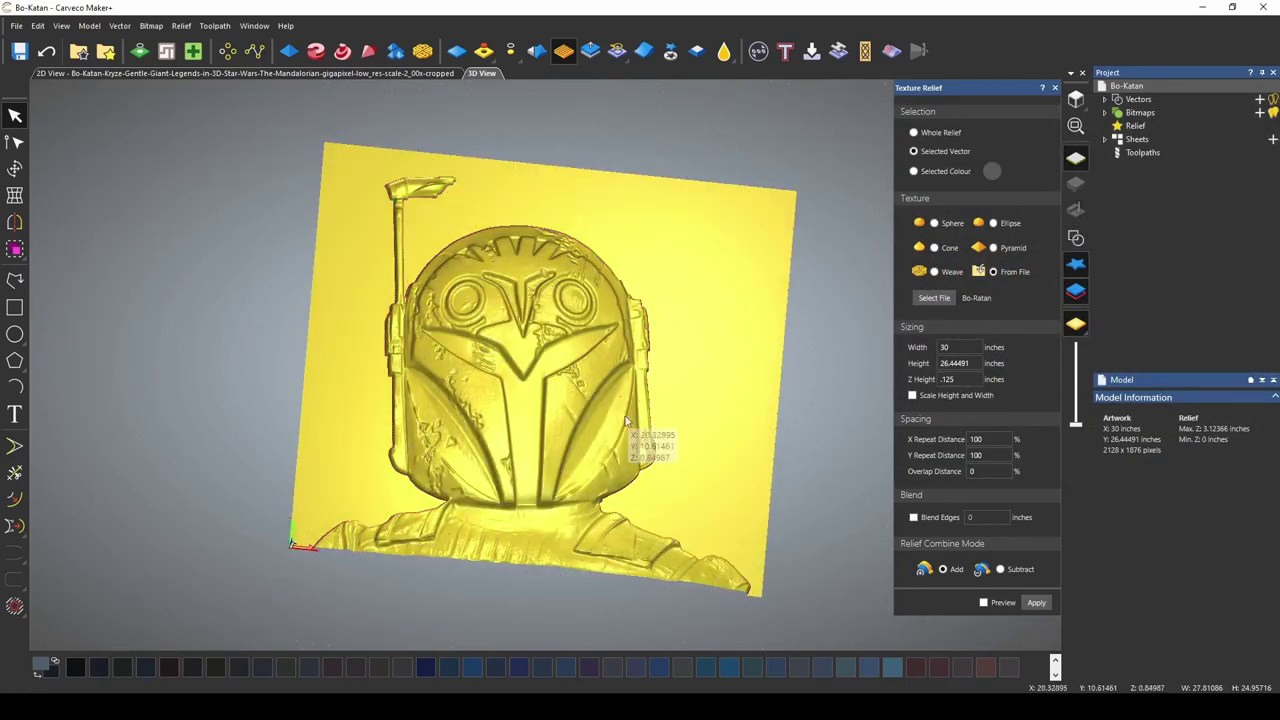
{"action": "left_click_drag", "start_coordinate": [649, 443], "coordinate": [543, 477]}
{"action": "scroll", "coordinate": [541, 266], "scroll_direction": "up", "scroll_amount": 3}
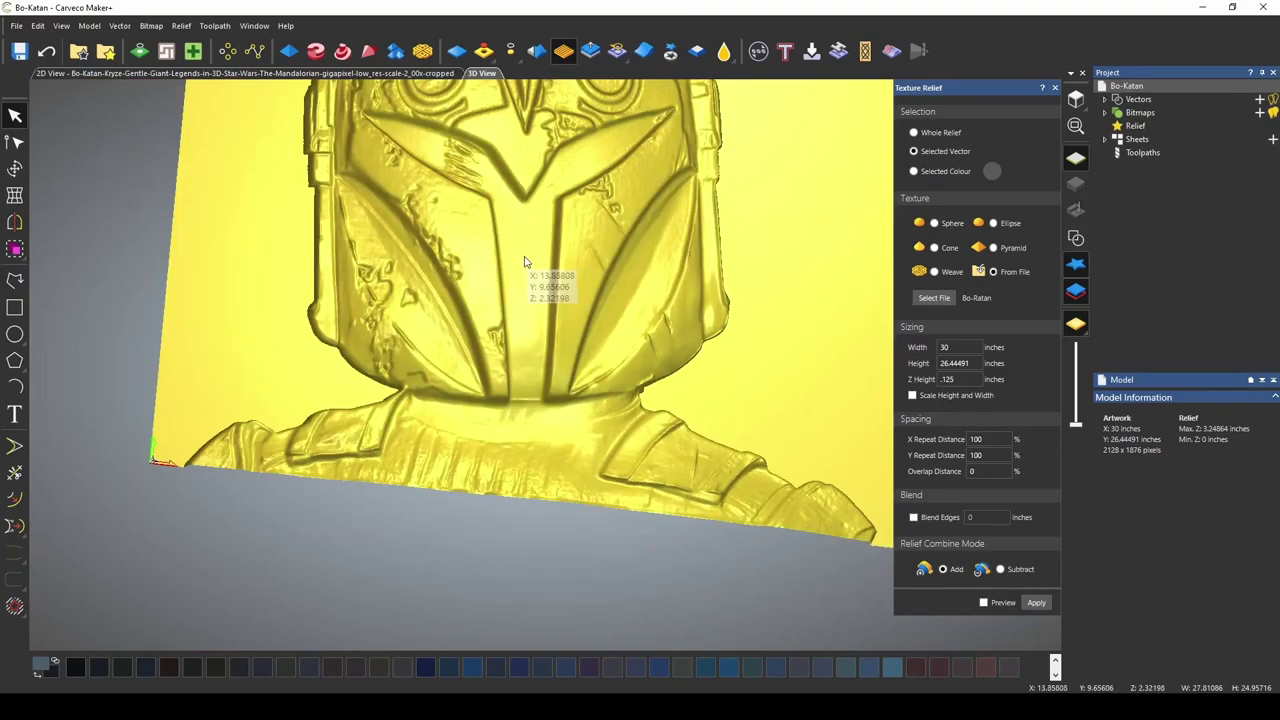
{"action": "mouse_move", "coordinate": [543, 280]}
{"action": "left_mouse_down"}
{"action": "mouse_move", "coordinate": [714, 257]}
{"action": "mouse_move", "coordinate": [620, 46]}
{"action": "mouse_move", "coordinate": [560, 262]}
{"action": "mouse_move", "coordinate": [541, 272]}
{"action": "mouse_move", "coordinate": [526, 322]}
{"action": "mouse_move", "coordinate": [506, 315]}
{"action": "left_mouse_up"}
{"action": "scroll", "coordinate": [508, 302], "scroll_direction": "down", "scroll_amount": 3}
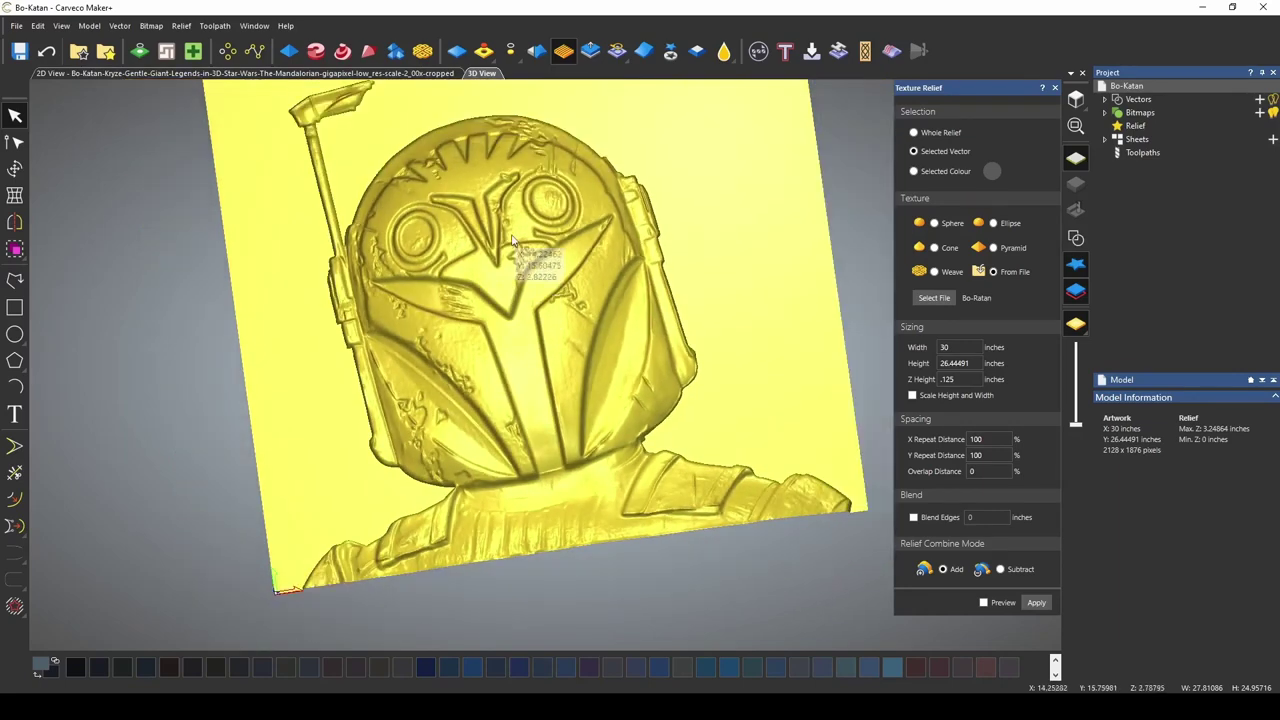
{"action": "mouse_move", "coordinate": [514, 271]}
{"action": "left_mouse_down"}
{"action": "mouse_move", "coordinate": [429, 309]}
{"action": "mouse_move", "coordinate": [369, 283]}
{"action": "left_mouse_up"}
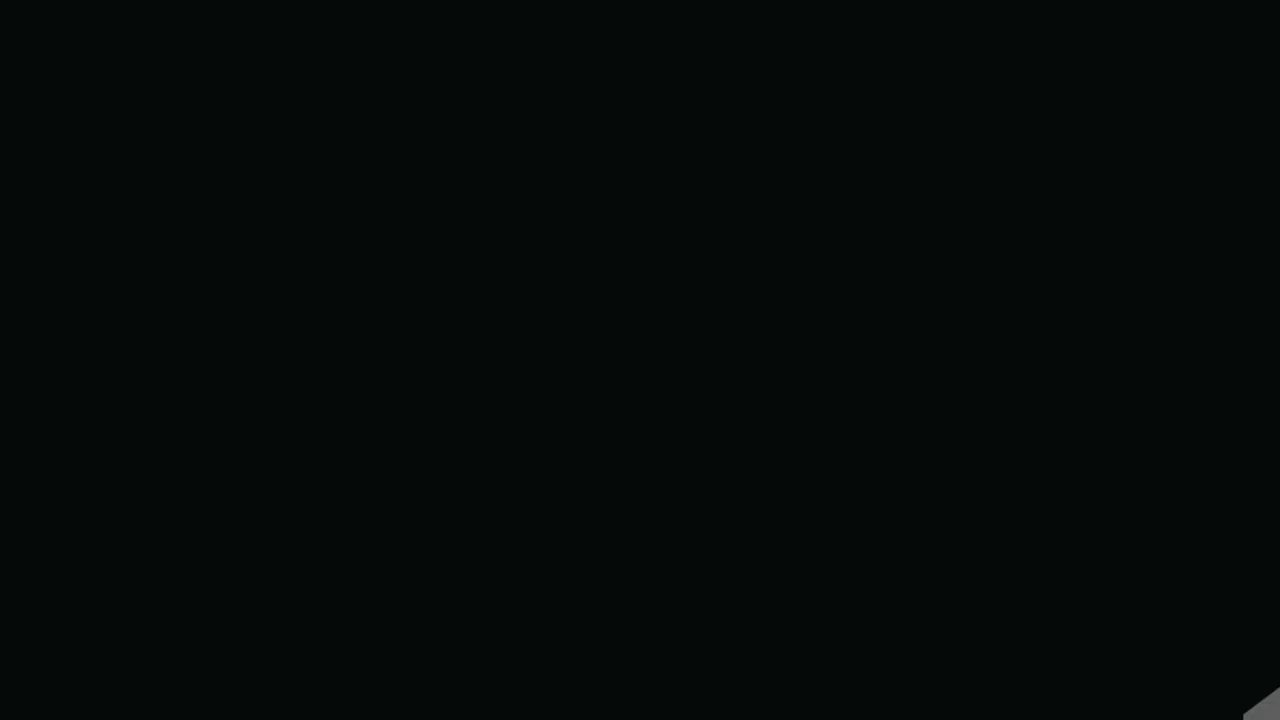